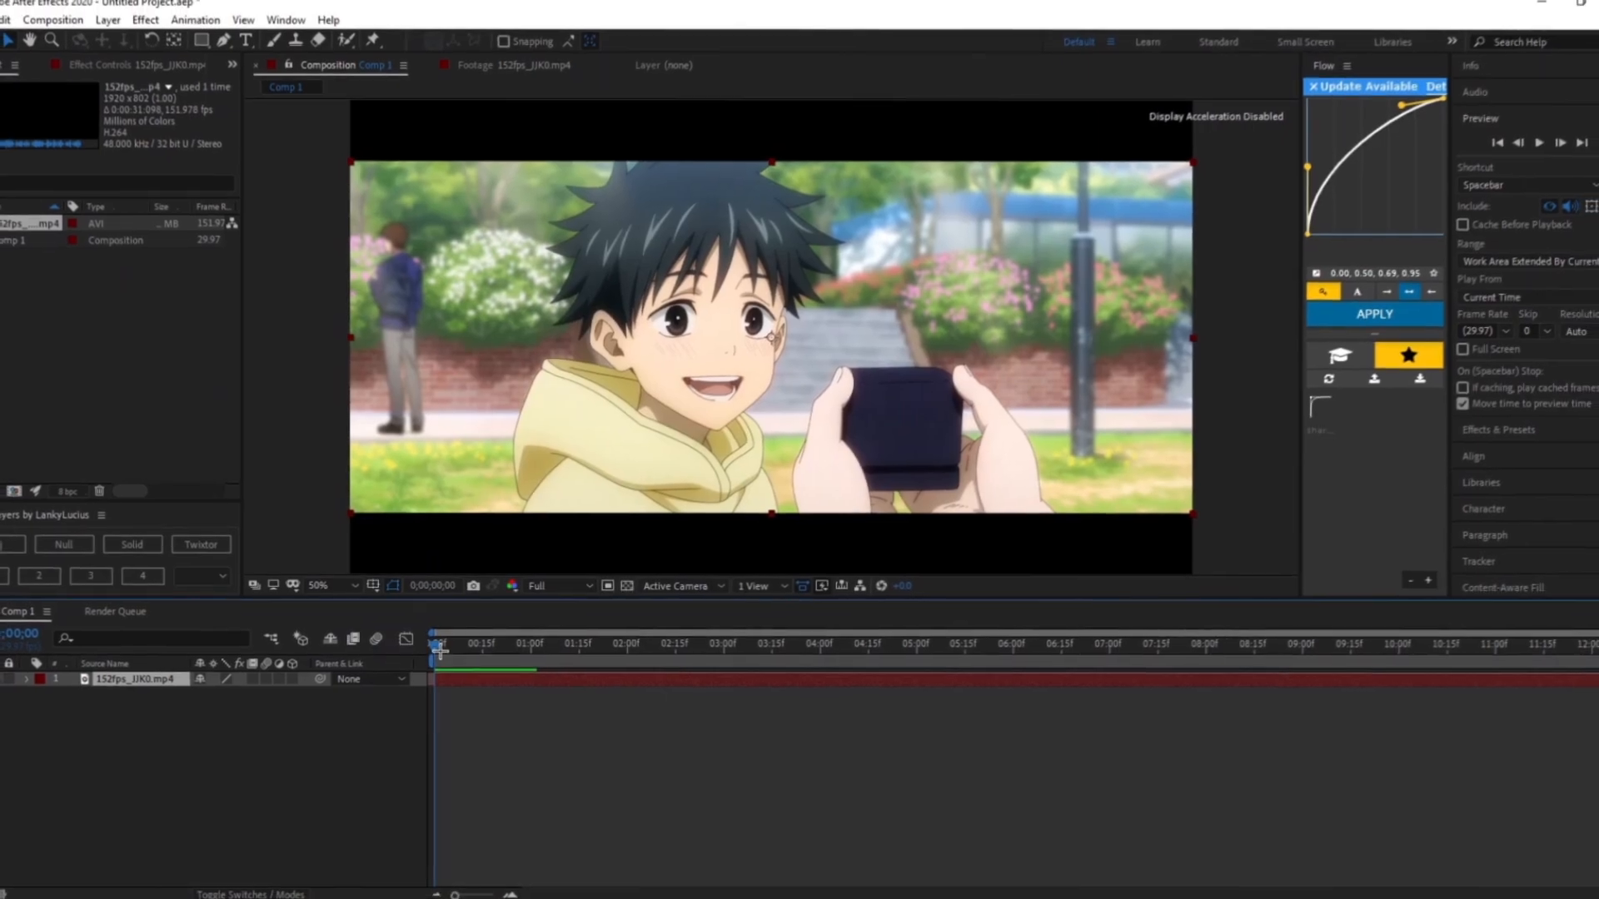
- Preview the video clip in the composition and return to its first frame
left_click(450, 647)
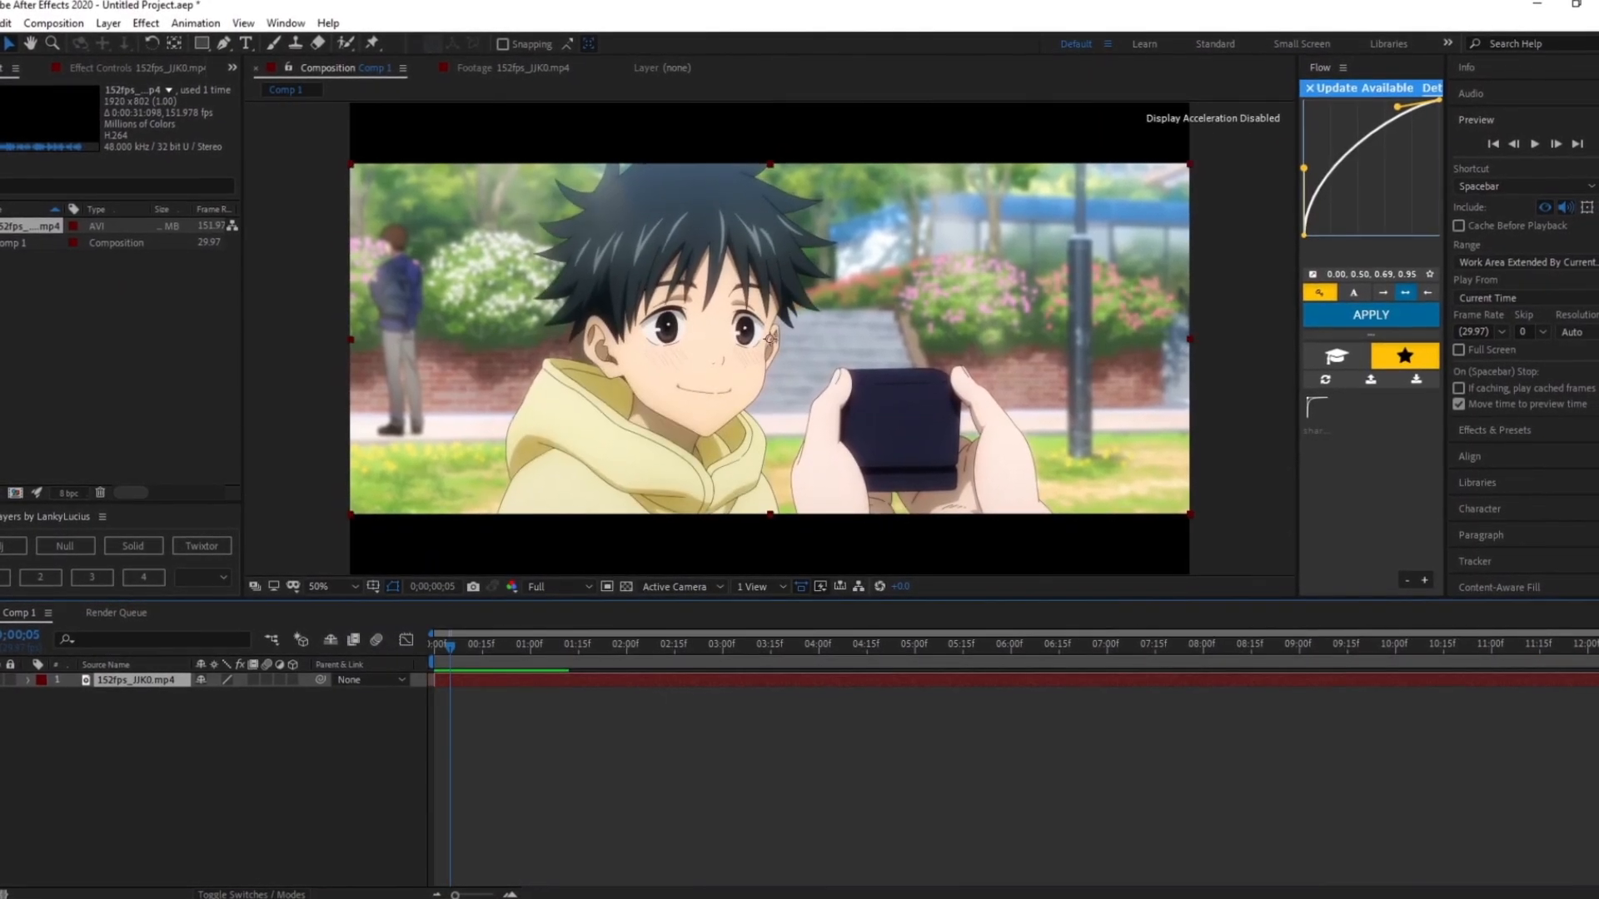
key("space")
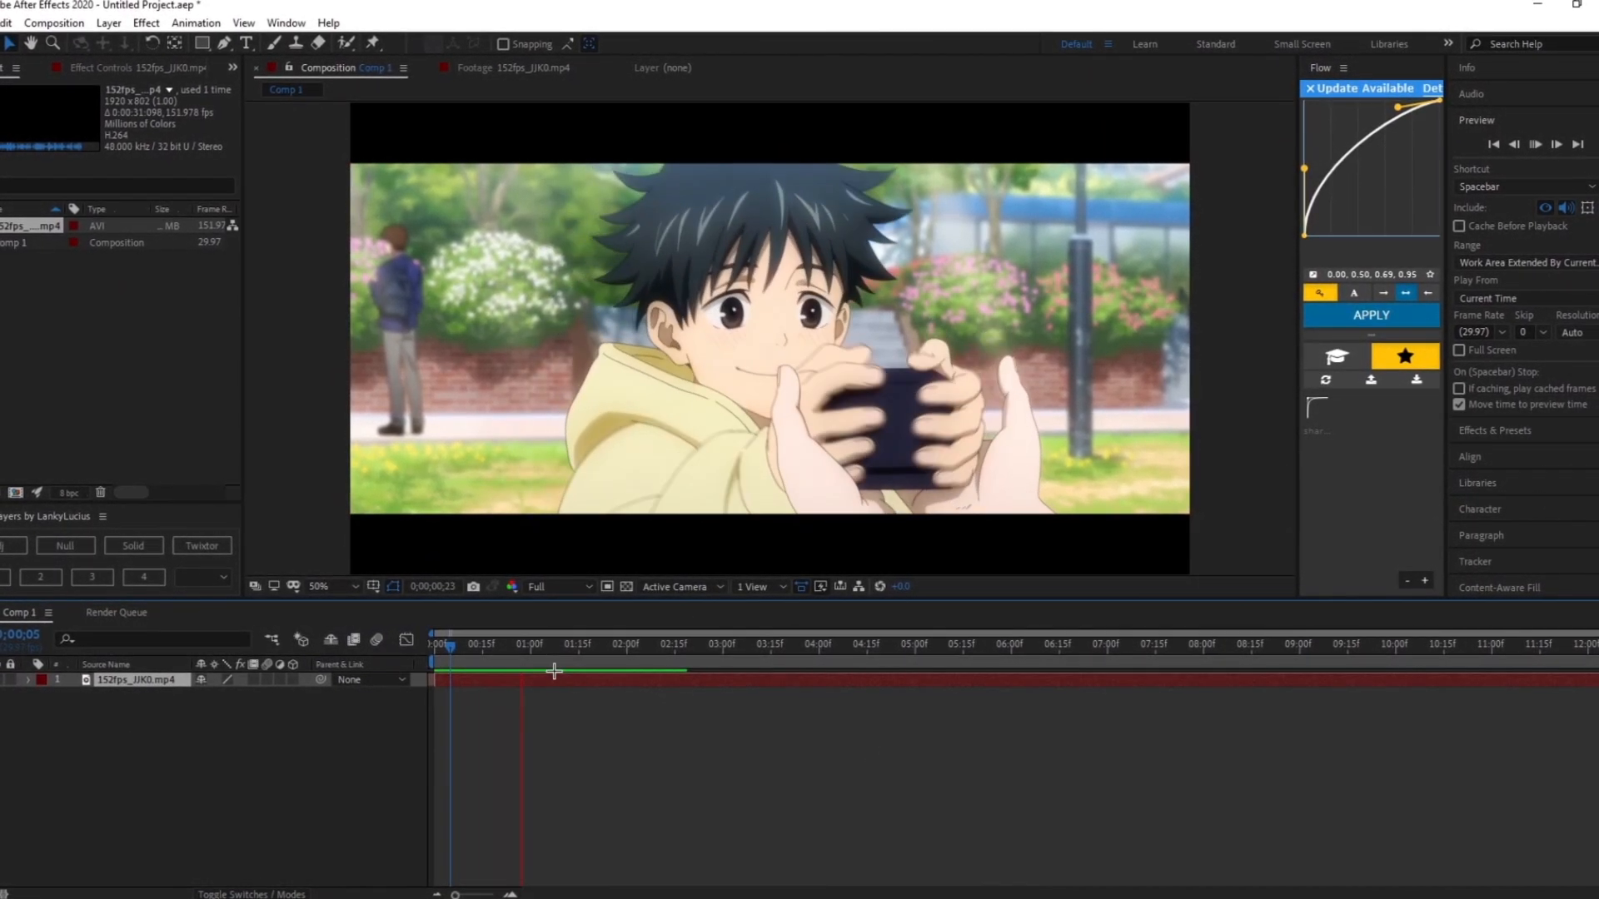
left_click(431, 656)
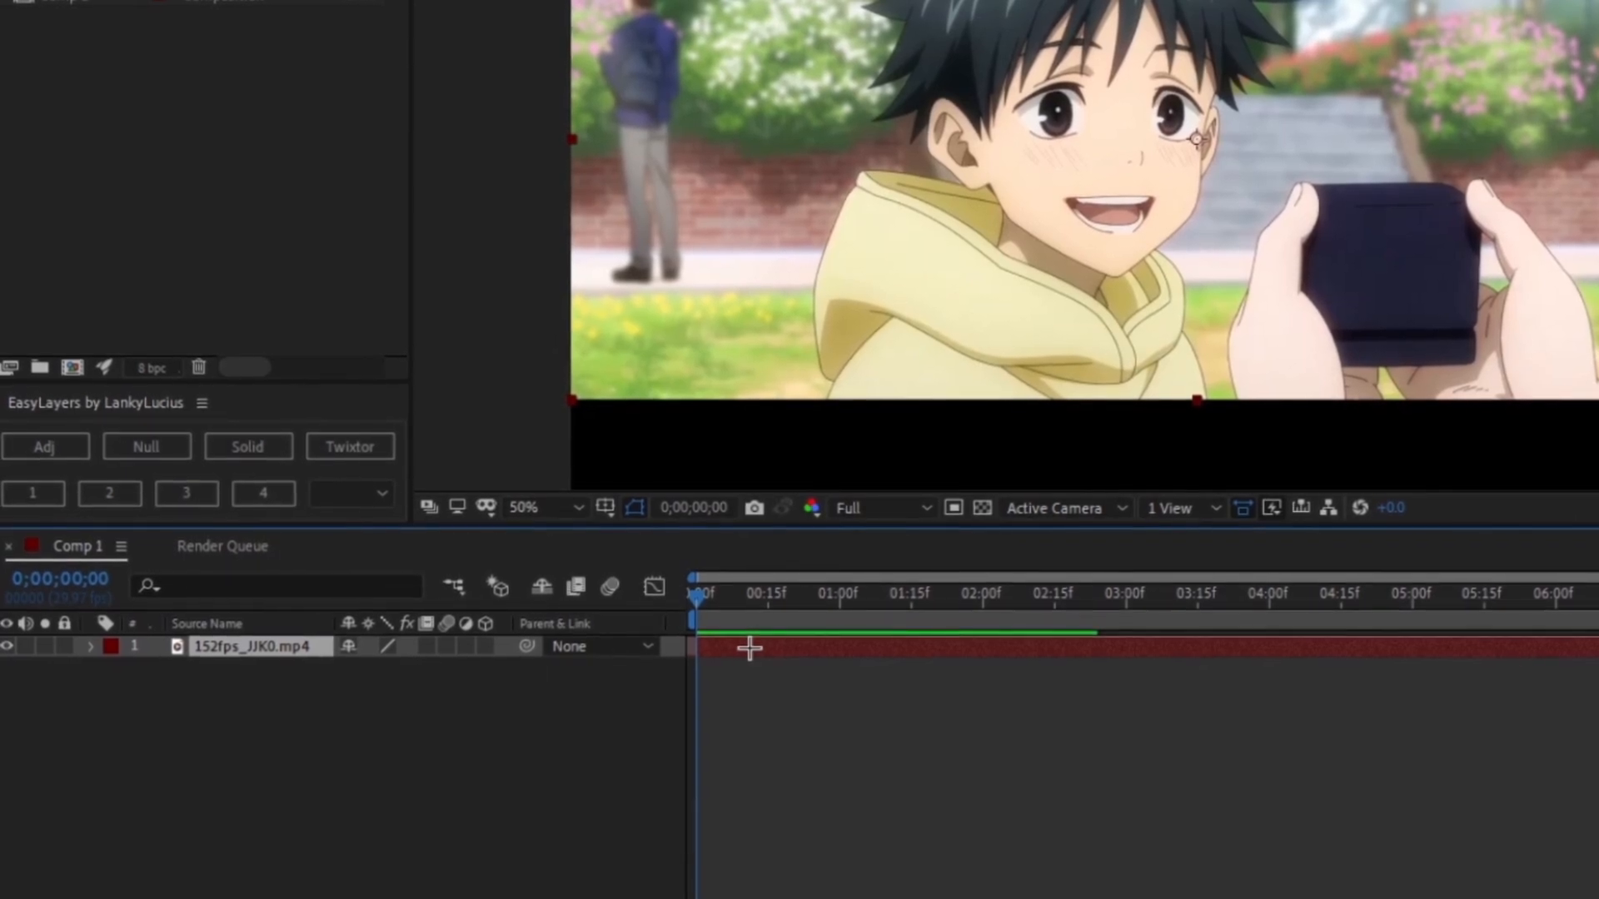
- Apply Freeze Frame to the video layer at the first frame
right_click(748, 648)
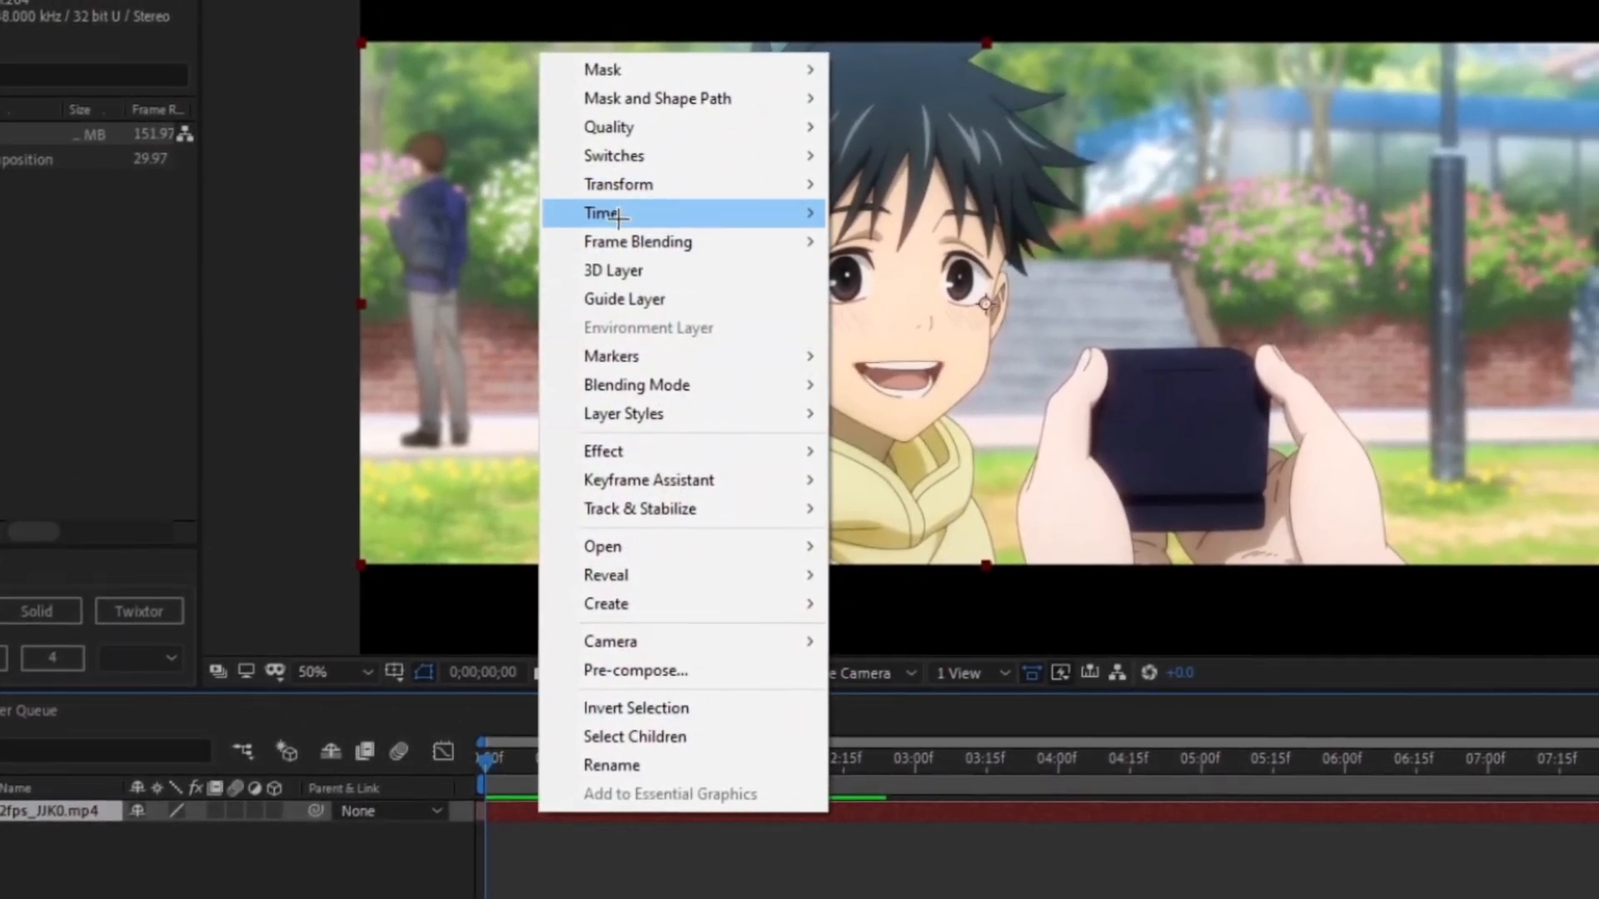
mouse_move(618, 215)
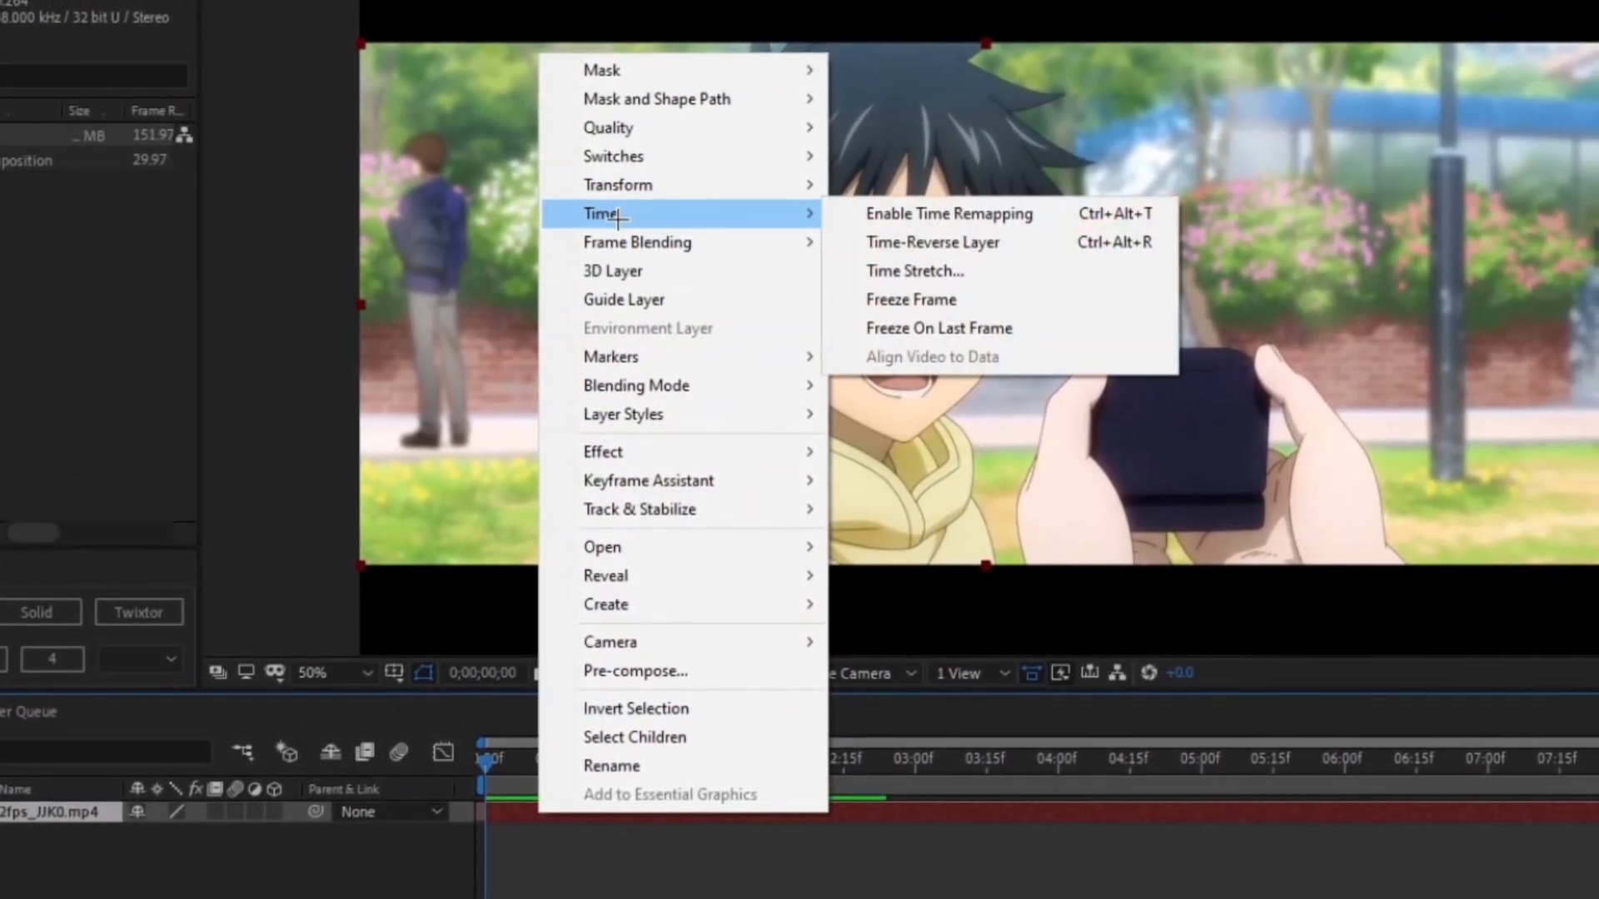
left_click(912, 300)
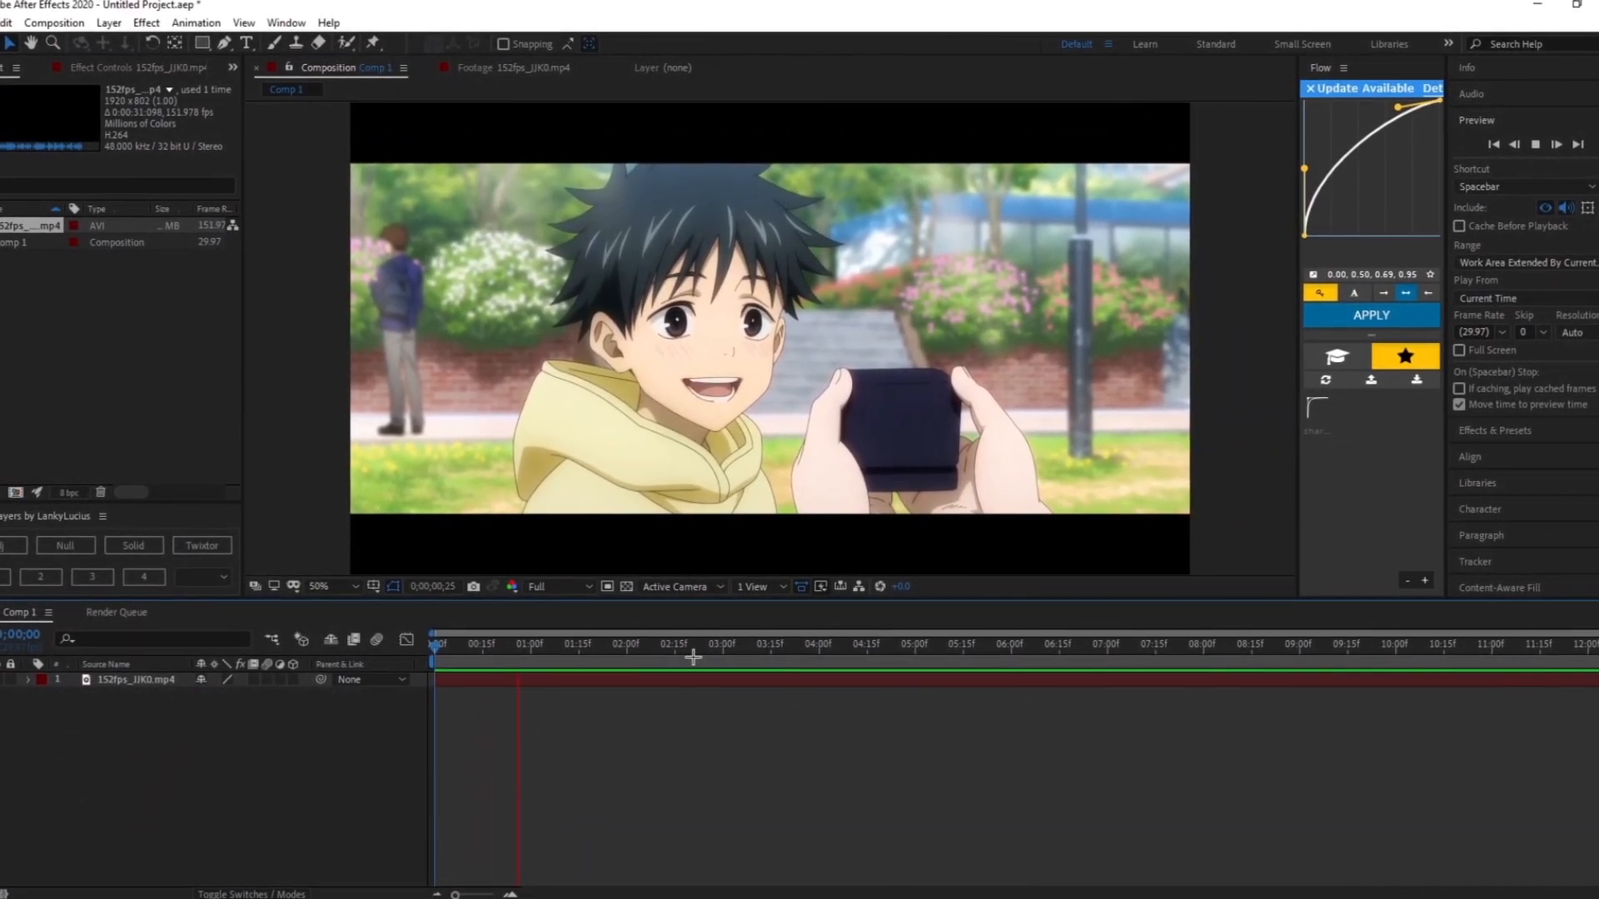
- Pre-compose the video layer, moving all attributes into the new composition
left_click(459, 681)
key("ctrl+shift+c")
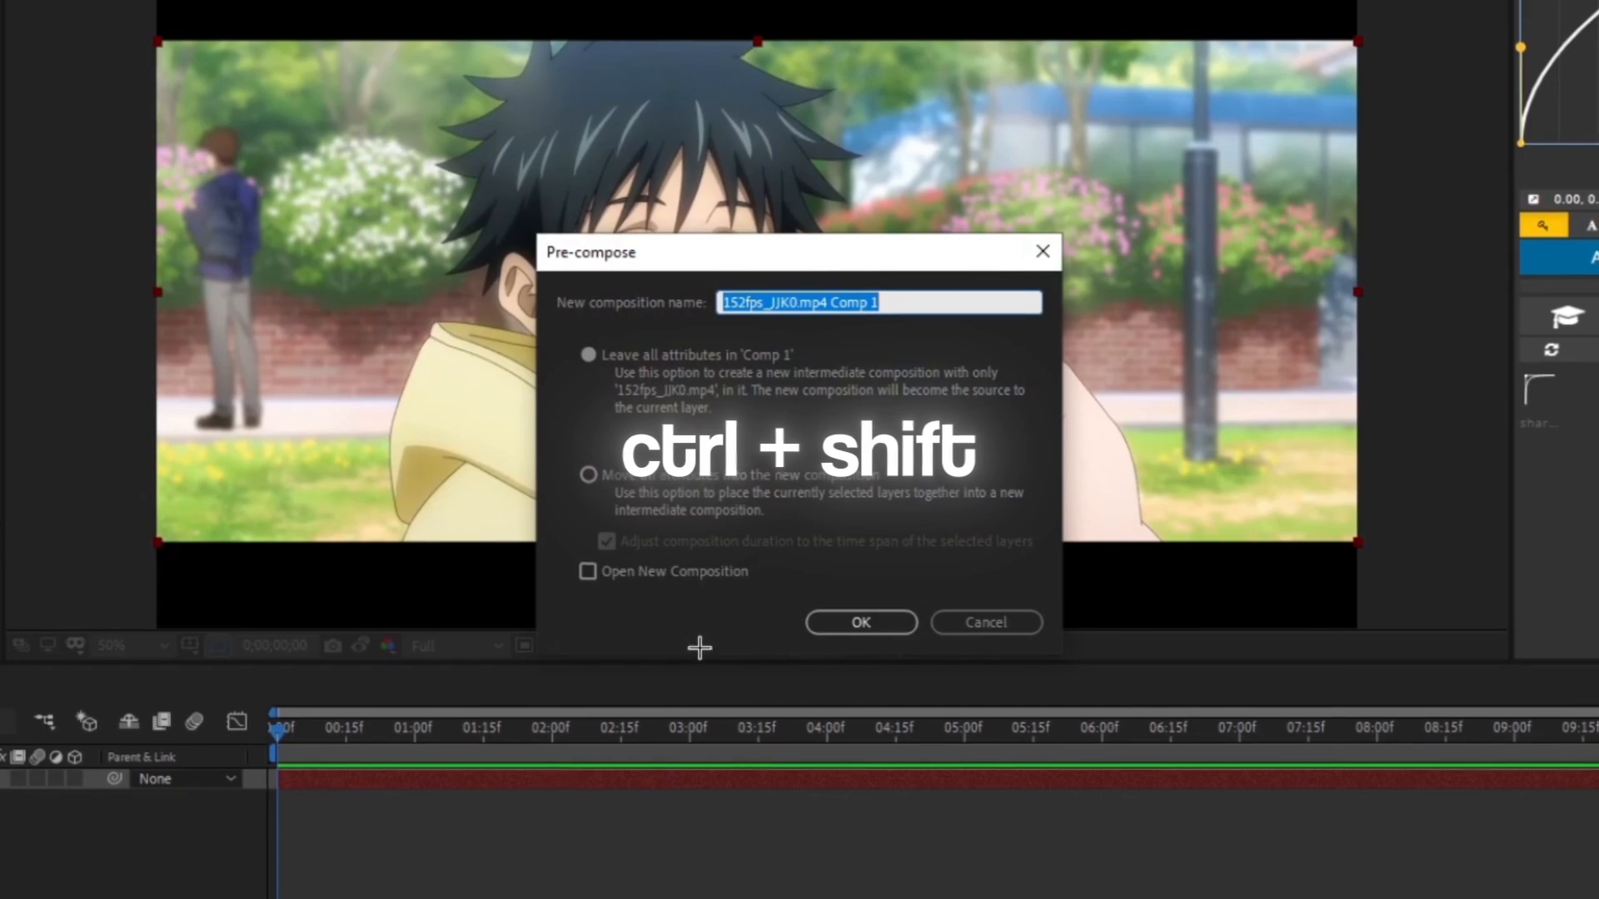
left_click(588, 473)
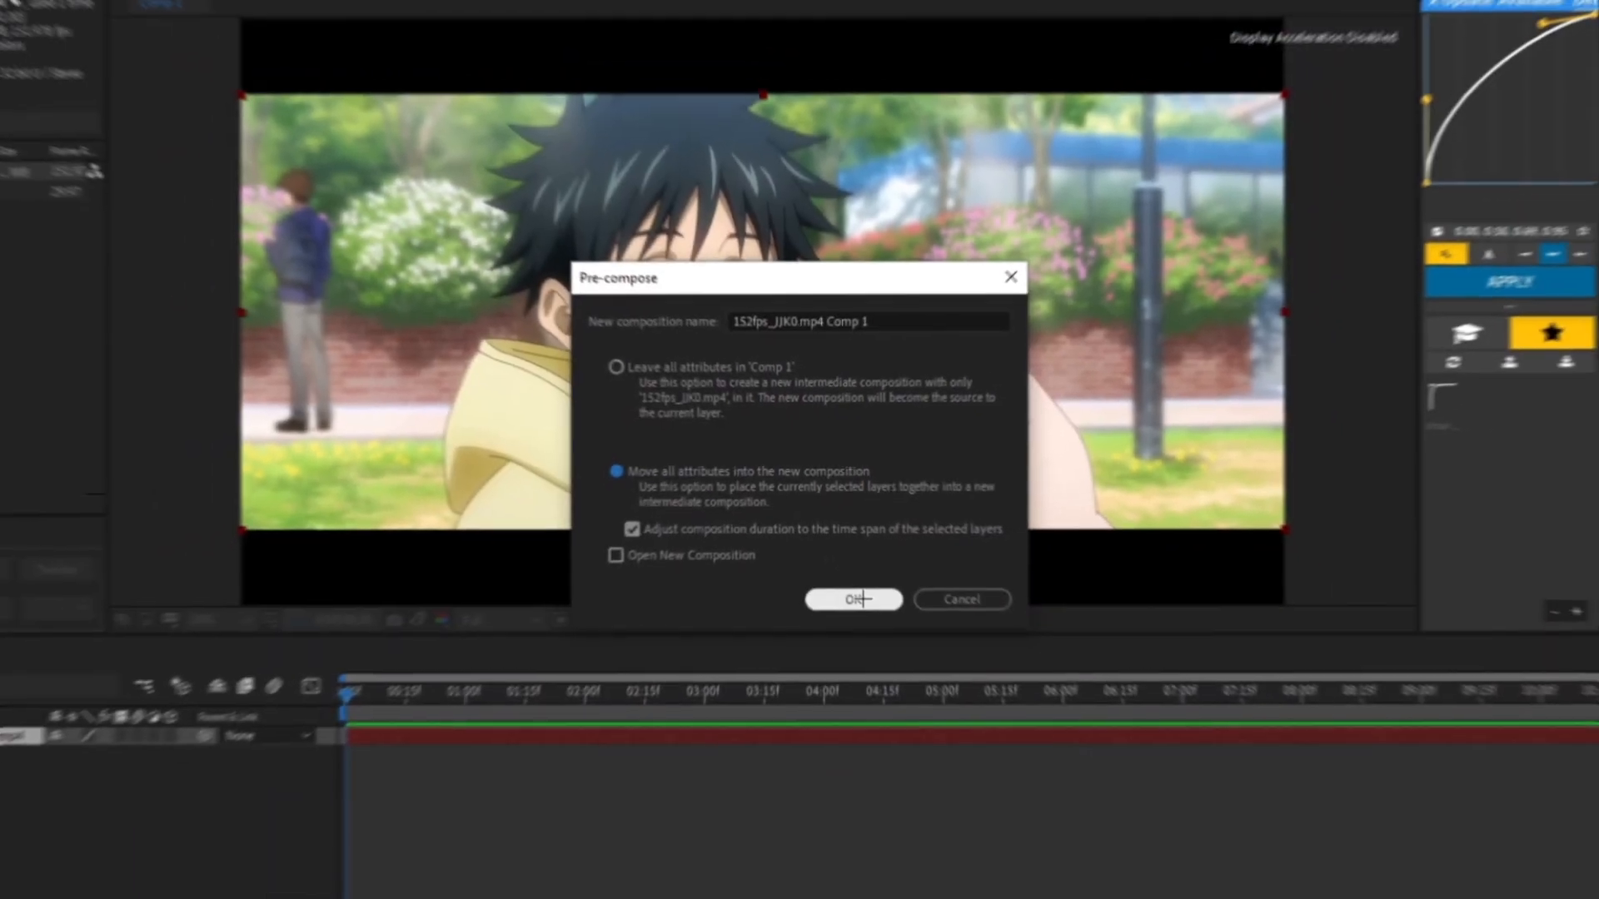
left_click(861, 621)
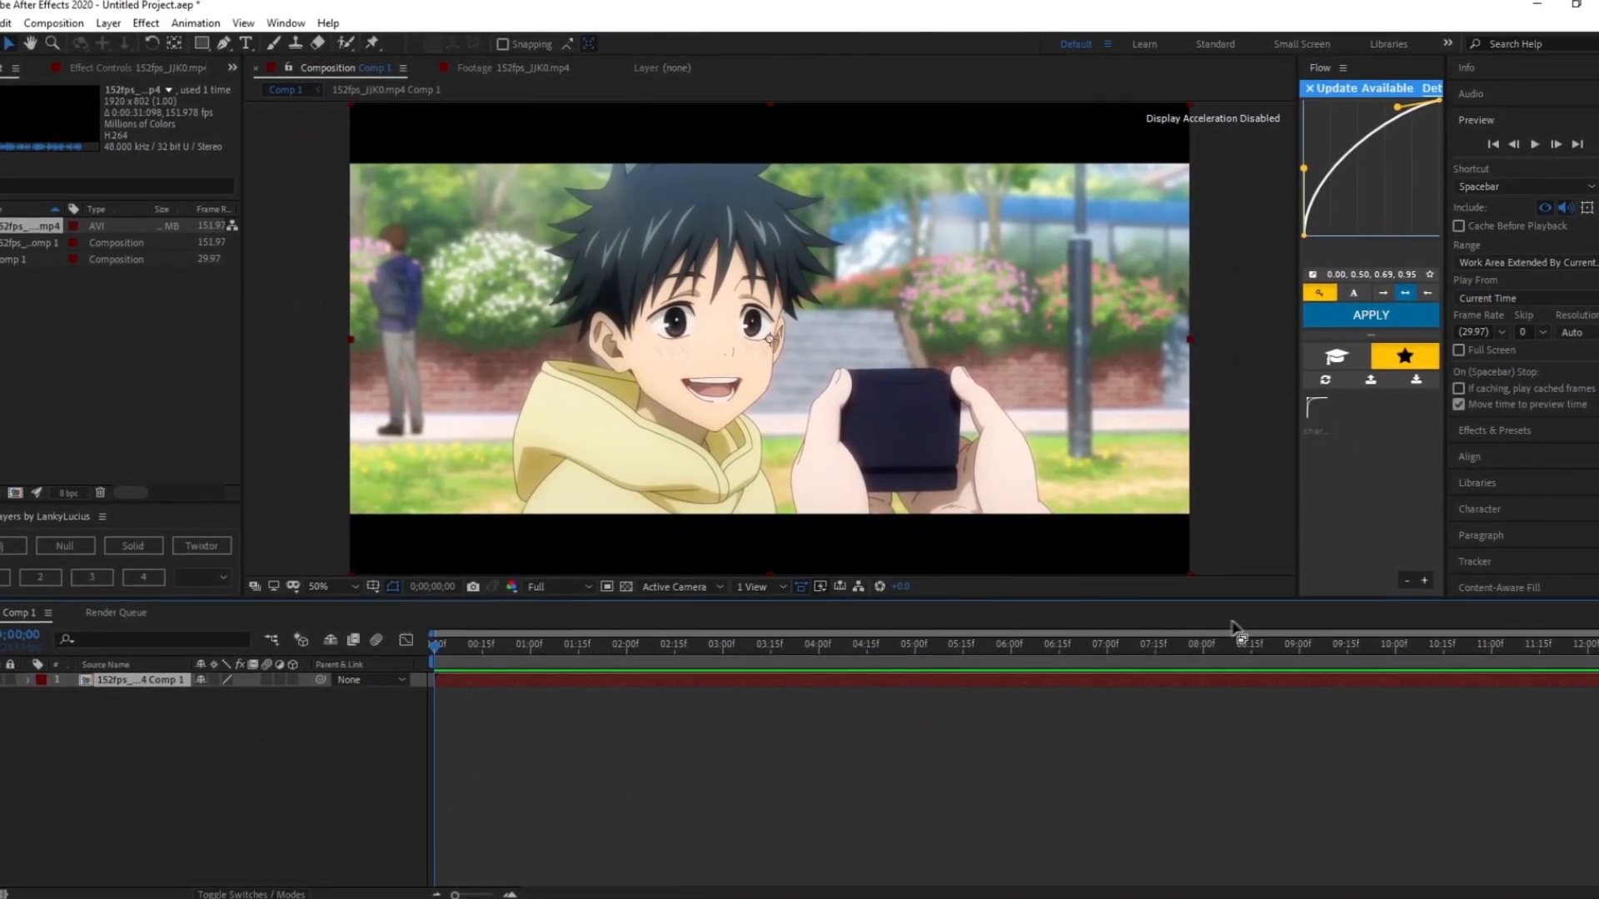
- With the Roto Brush Tool, paint foreground strokes over the boy's hair and hoodie to select him
left_click_drag(1597, 633, 1057, 640)
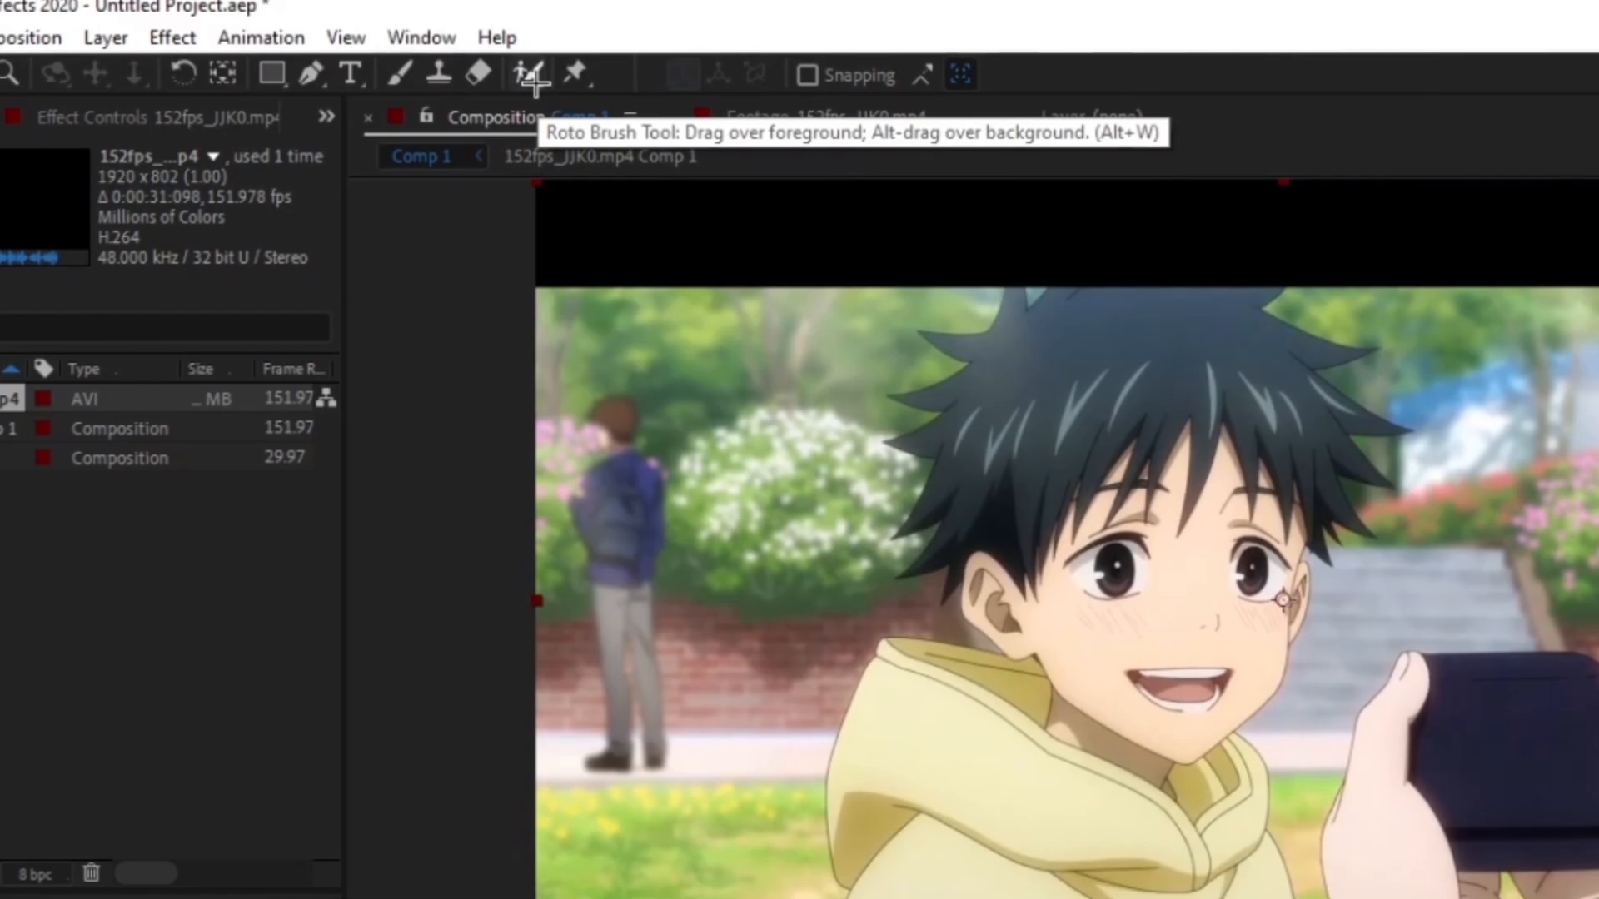
left_click(529, 75)
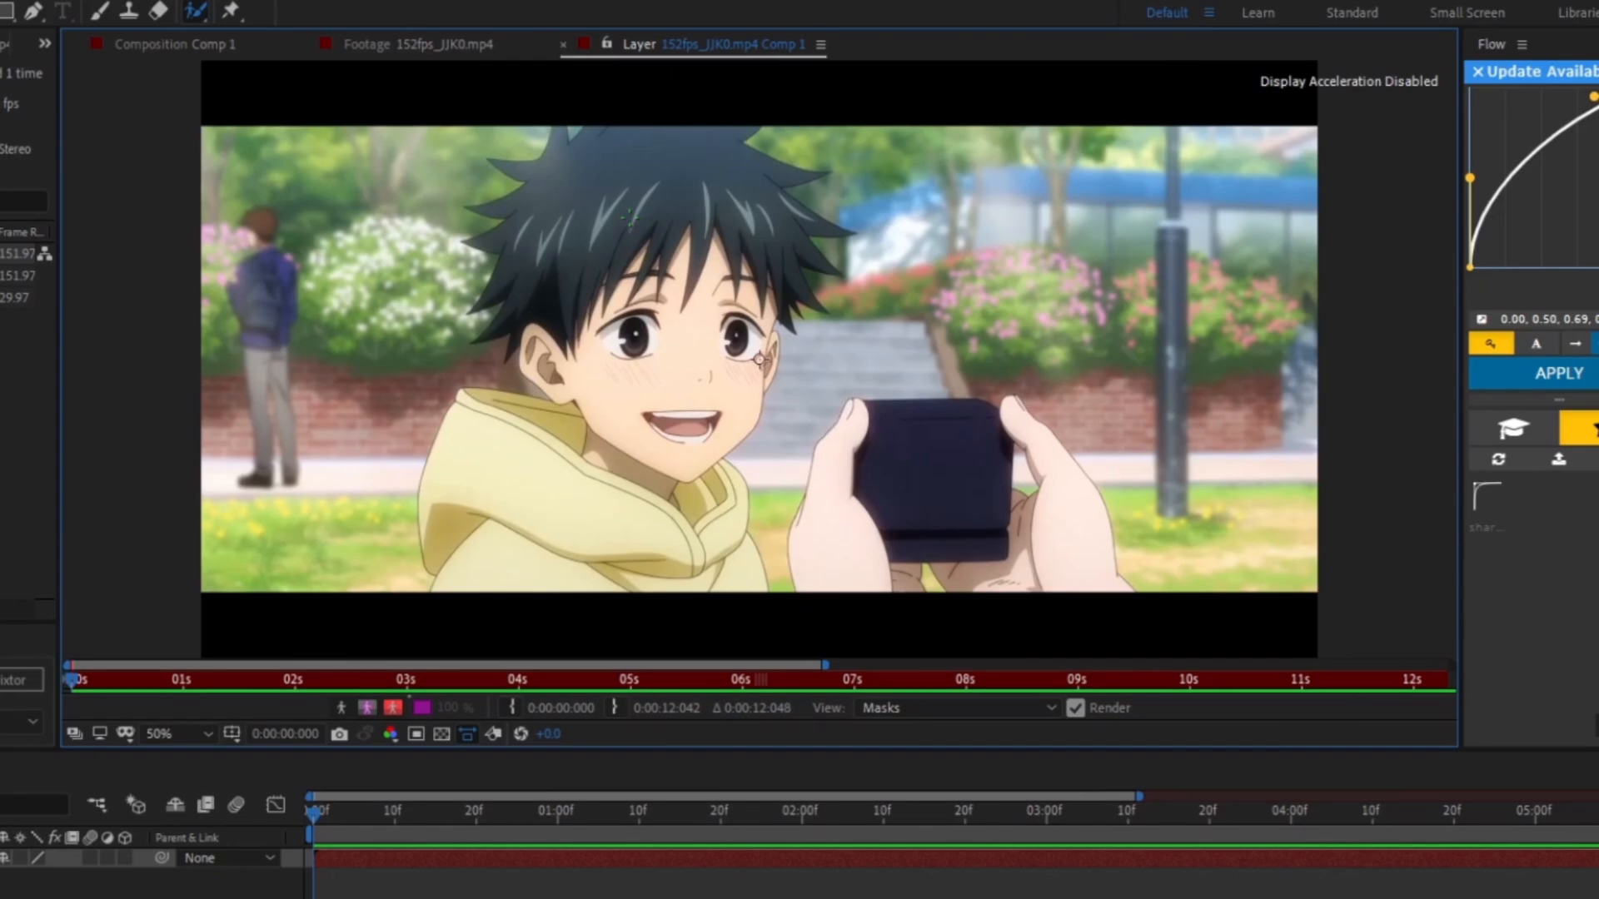
left_click_drag(630, 212, 622, 226)
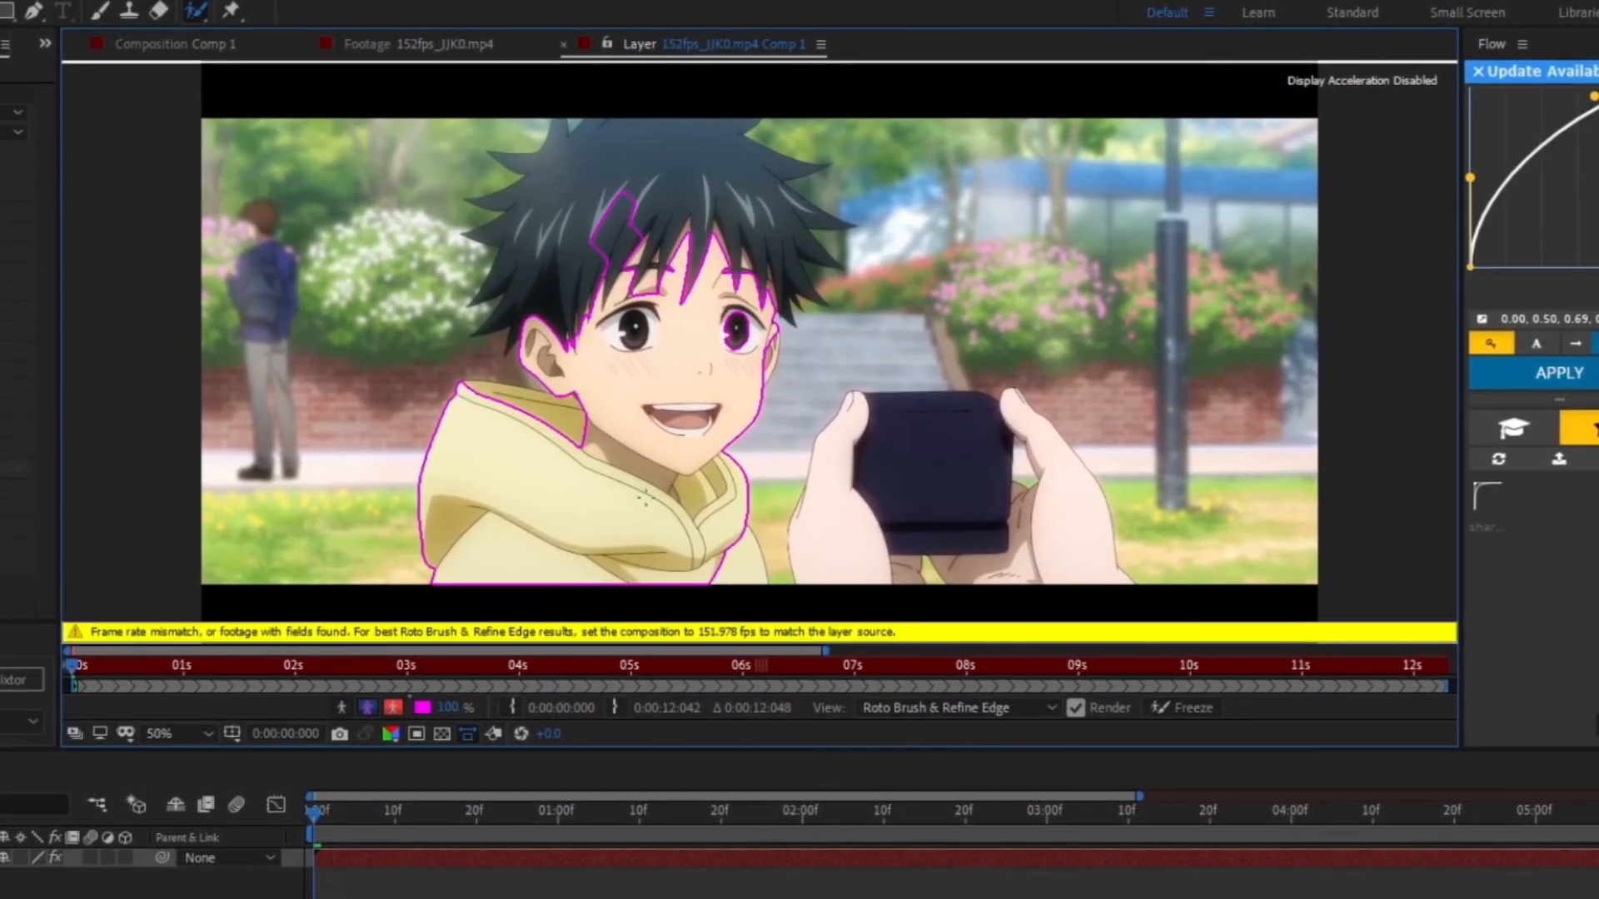
mouse_move(642, 481)
left_mouse_down()
mouse_move(719, 533)
mouse_move(738, 568)
left_mouse_up()
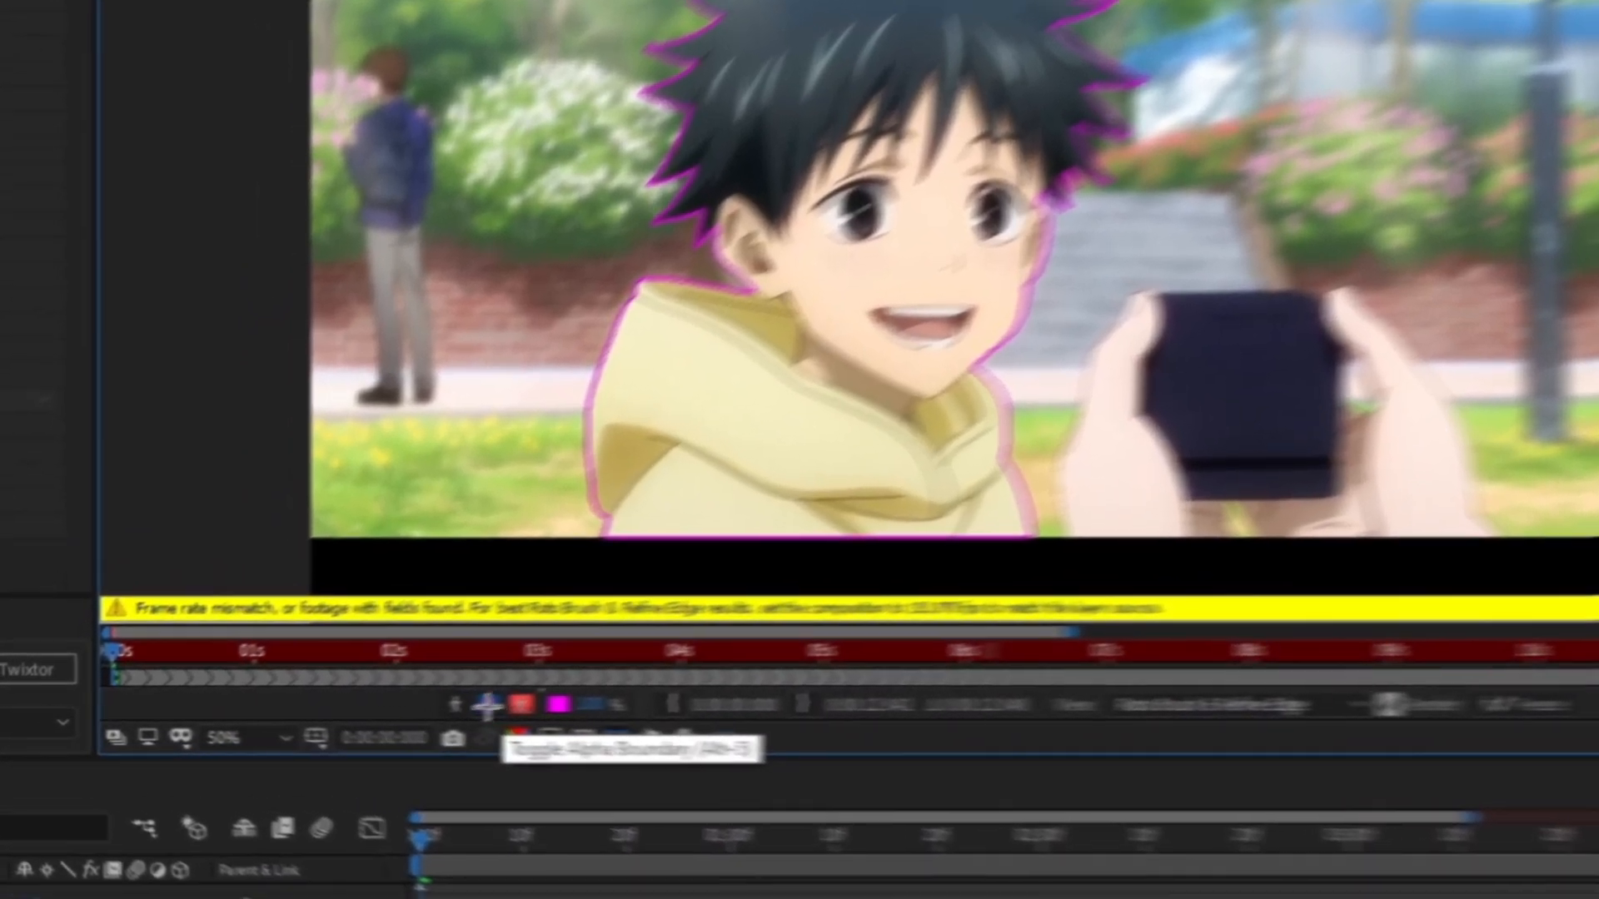
- In alpha view, set the Roto Brush Matte's Shift Edge to -7.0%
left_click(488, 705)
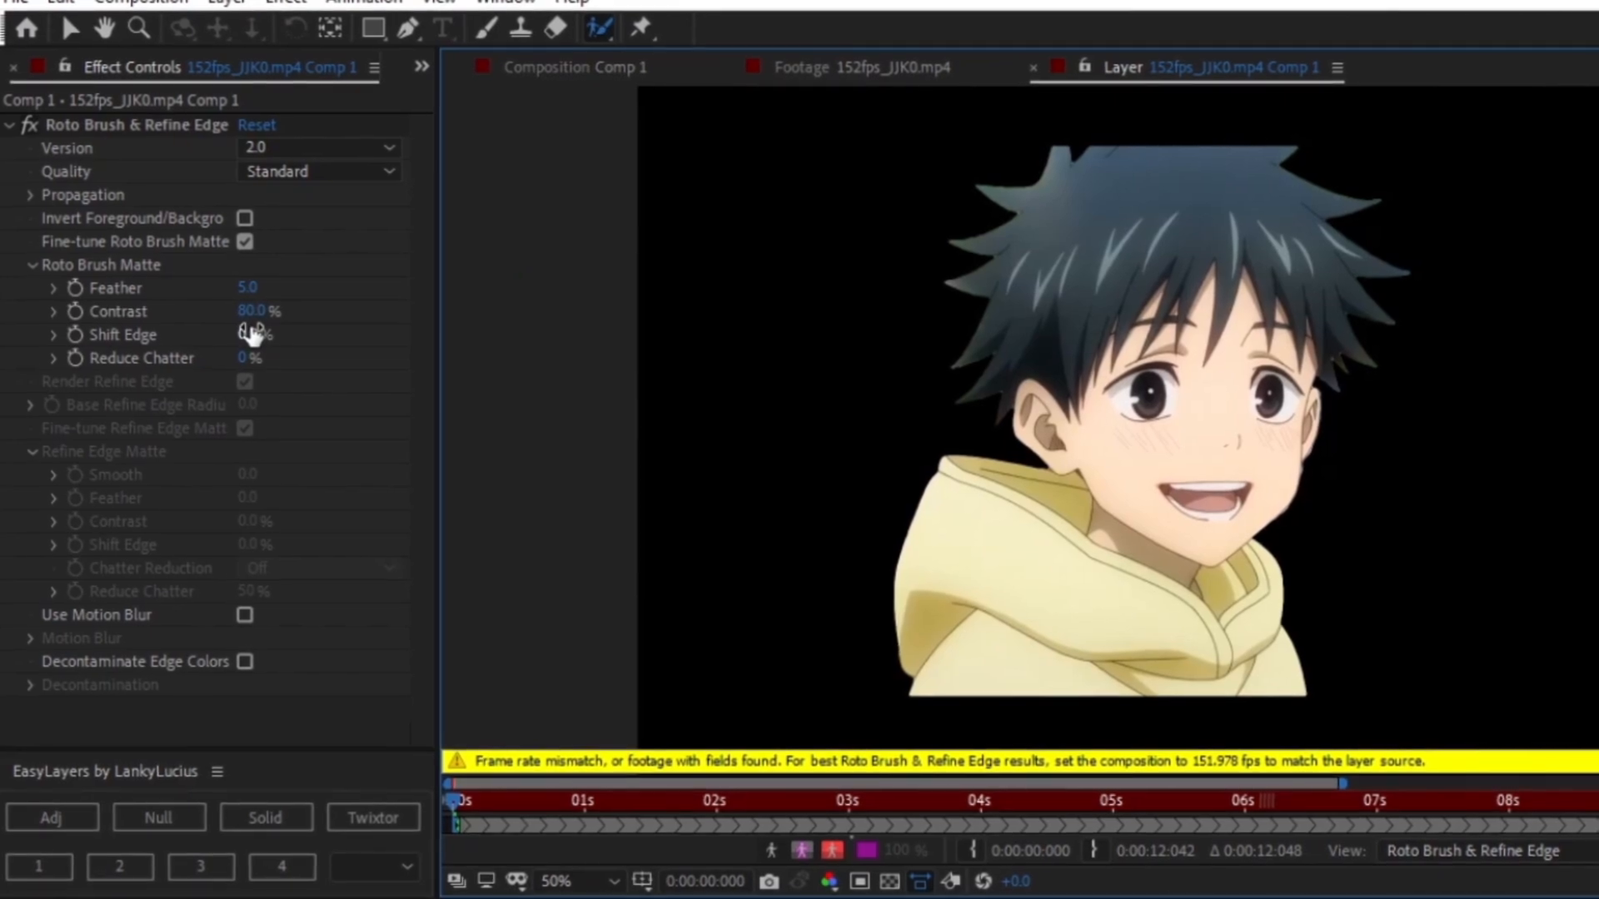
left_click_drag(251, 328, 269, 334)
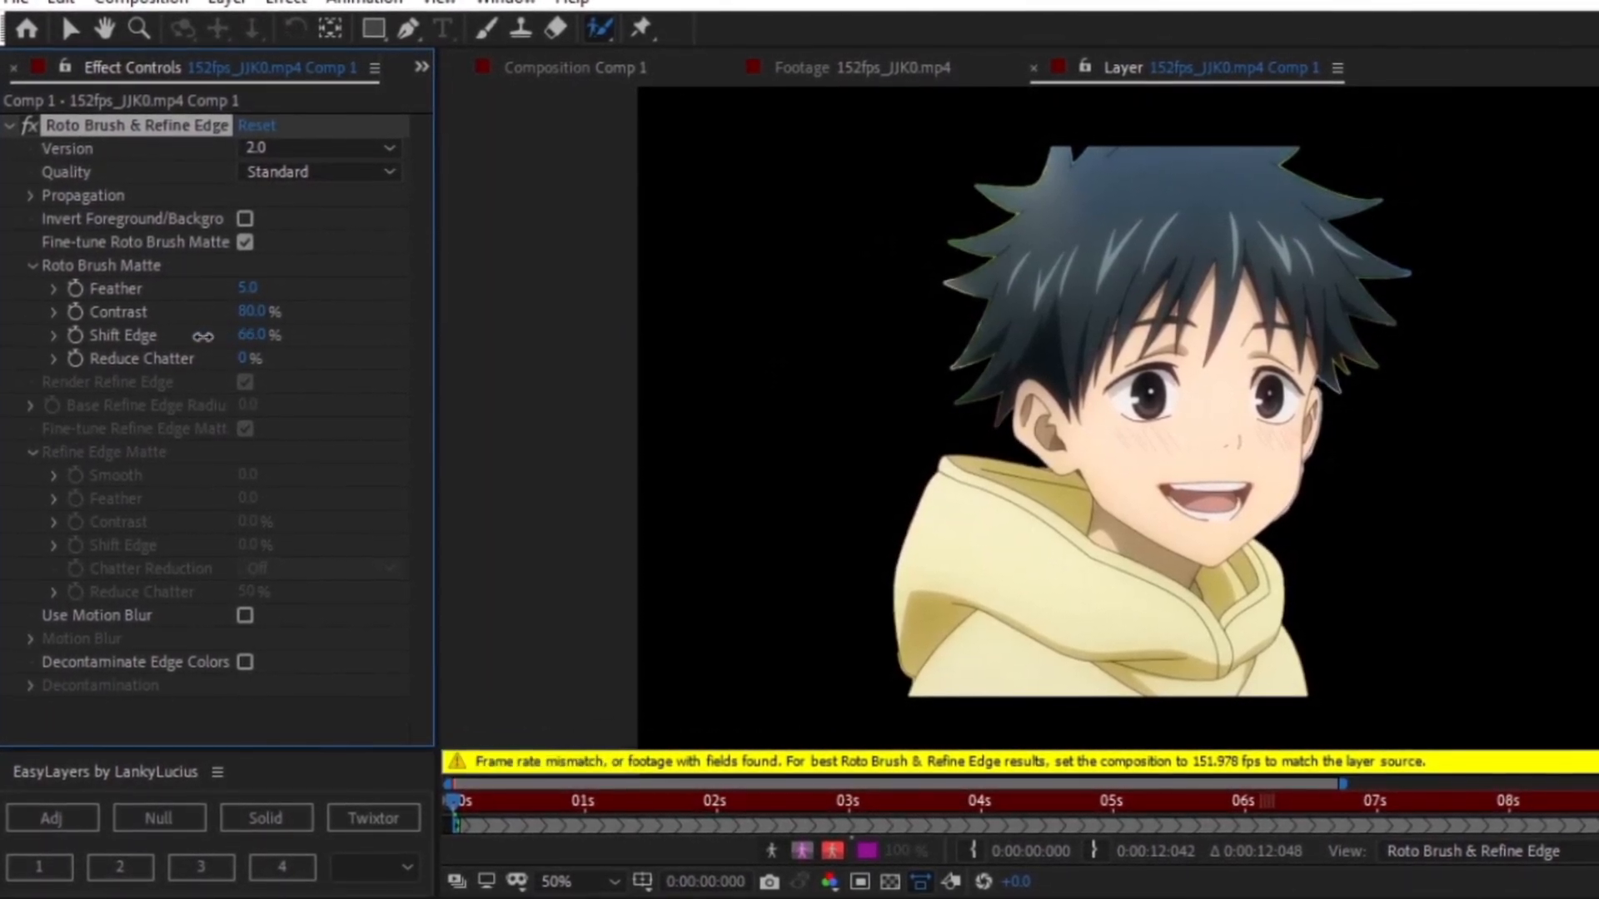
left_click_drag(202, 336, 152, 335)
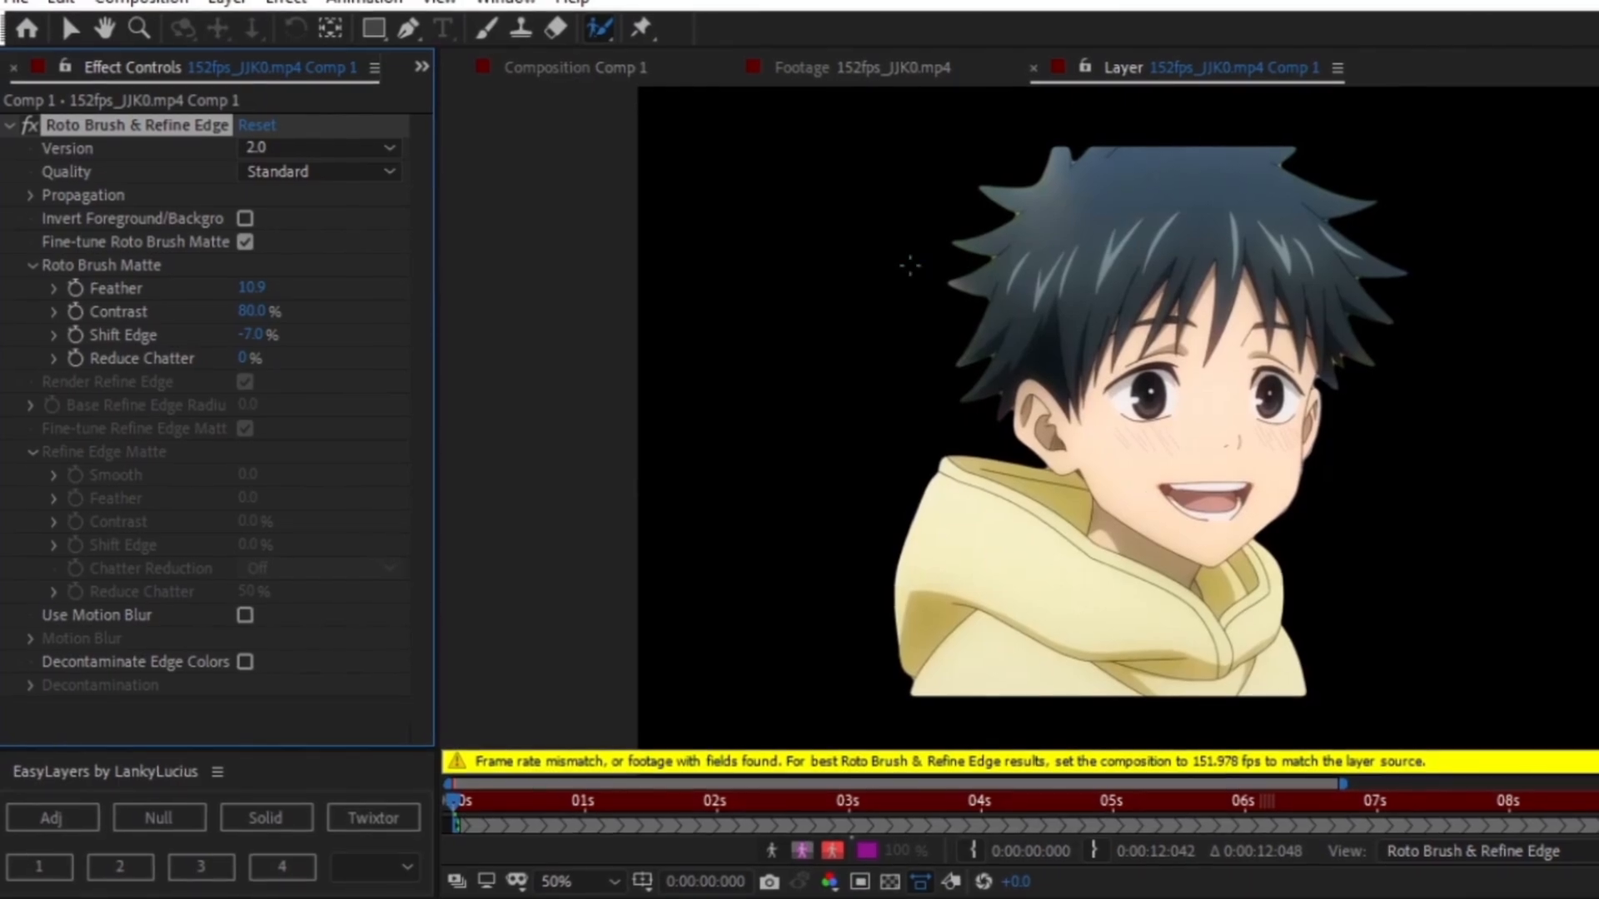
- Enlarge the brush and paint strokes over the held black device to add it to the selection
left_click(802, 850)
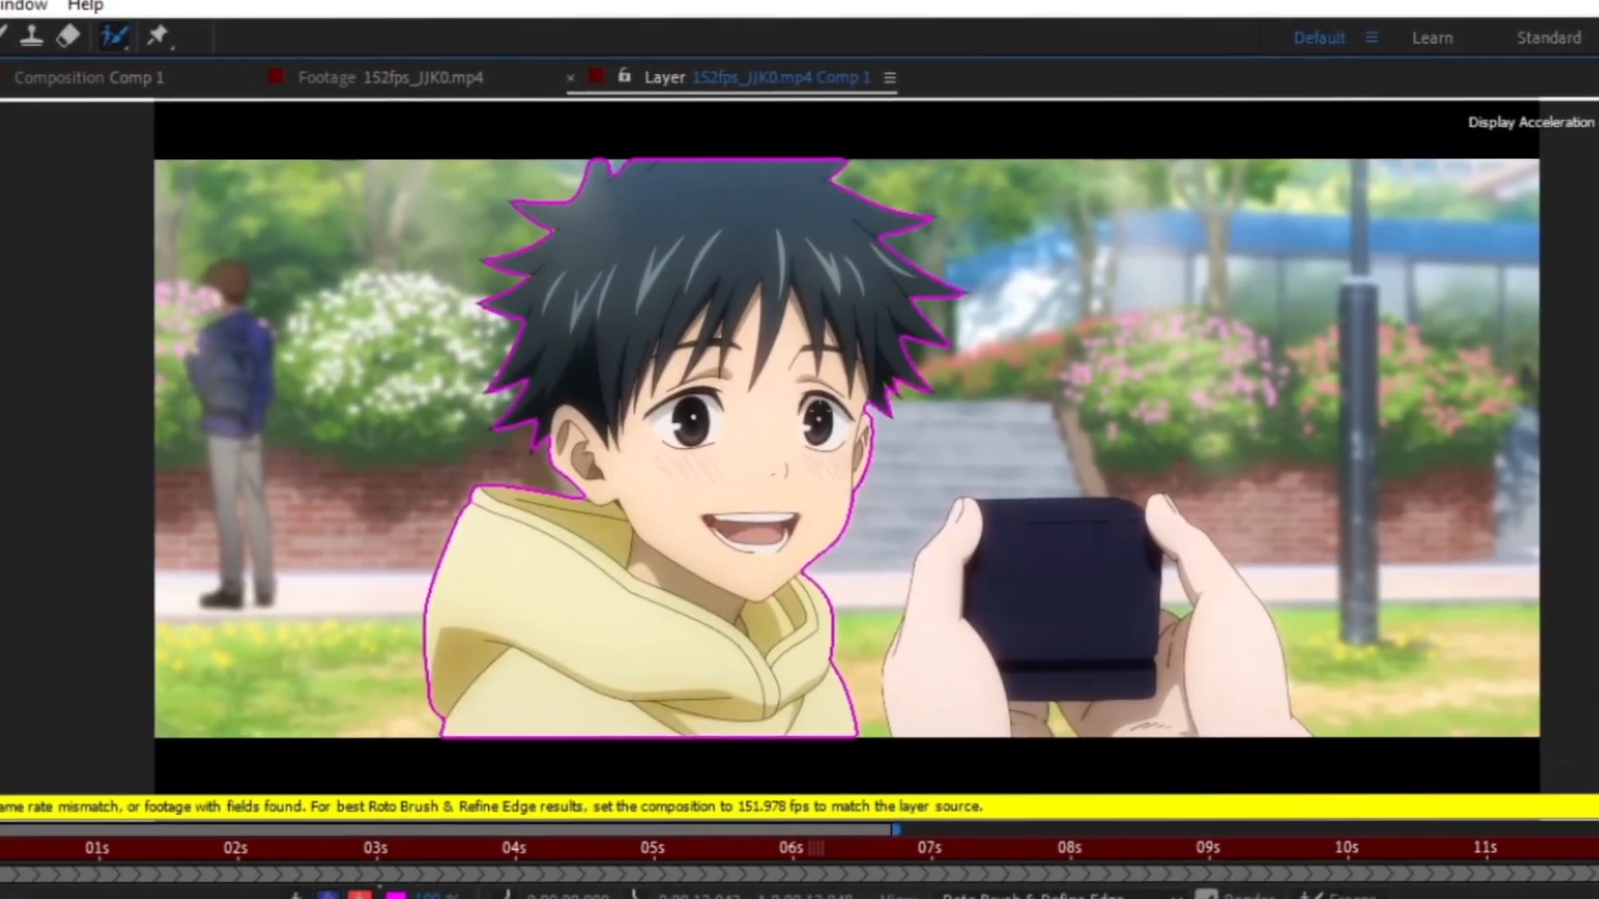
scroll(825, 454, "up", 2)
scroll(771, 483, "down", 1)
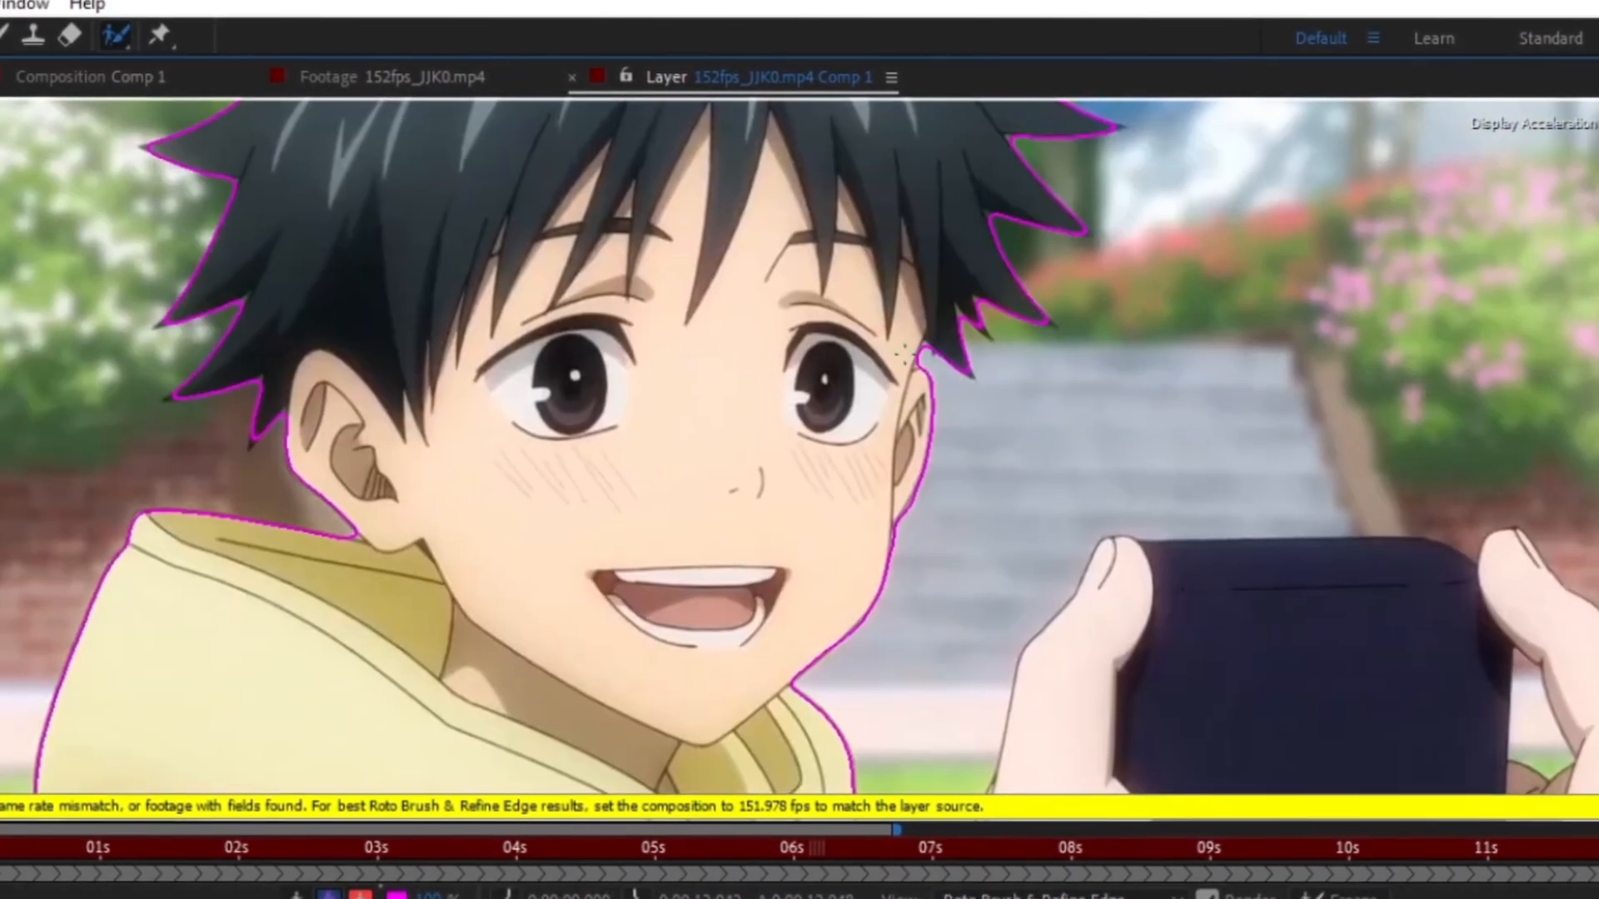
scroll(762, 434, "up", 1)
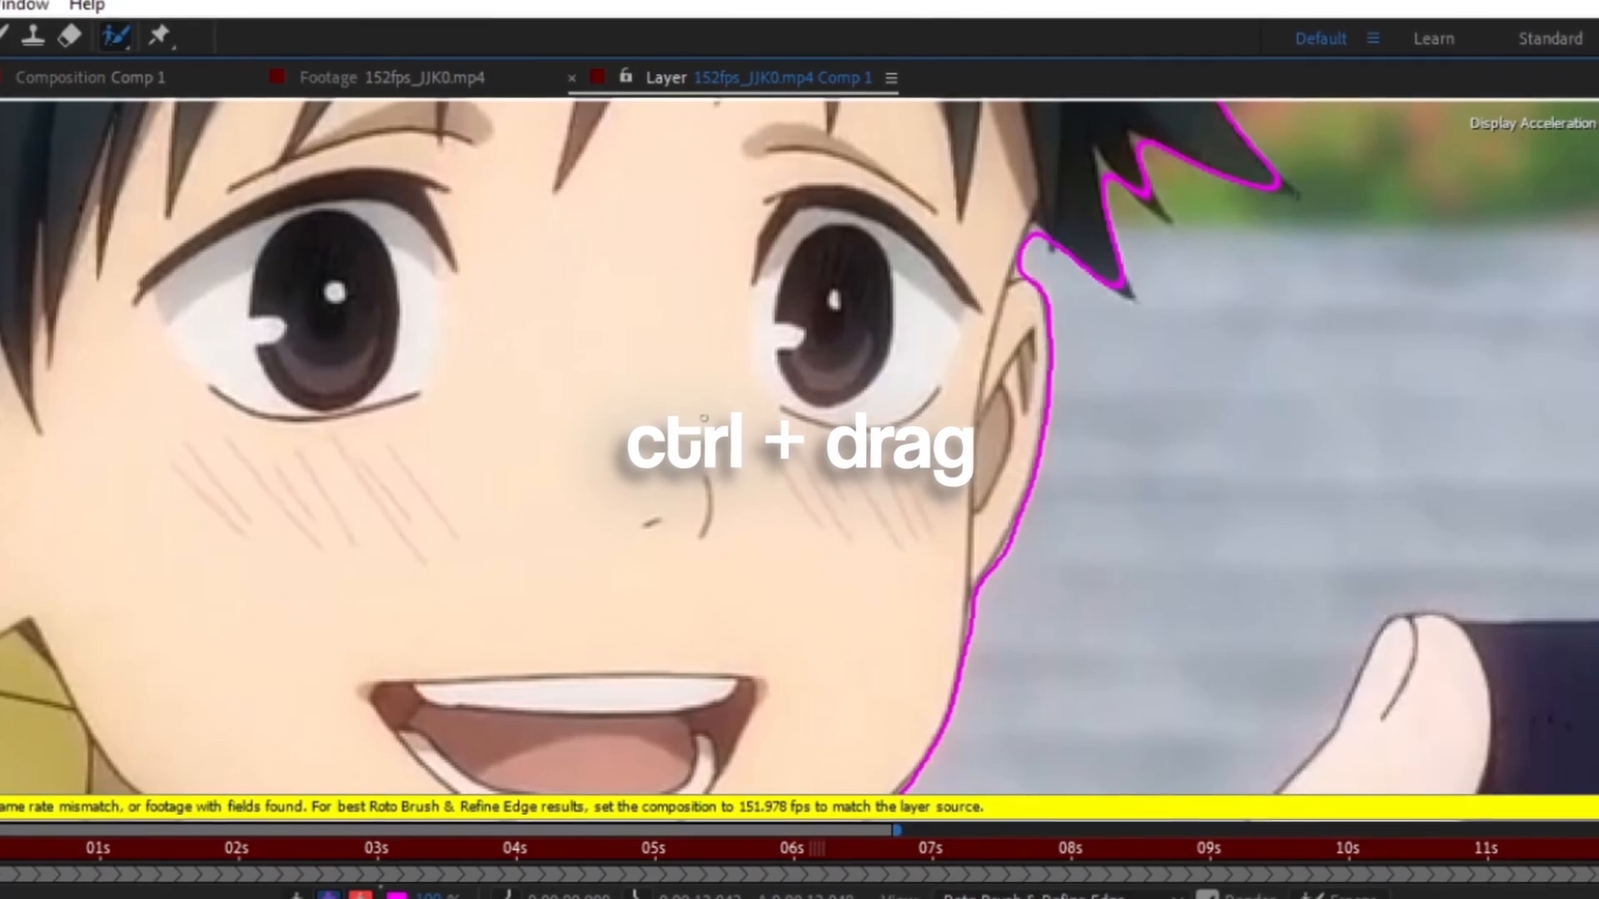
left_click_drag(704, 419, 951, 418)
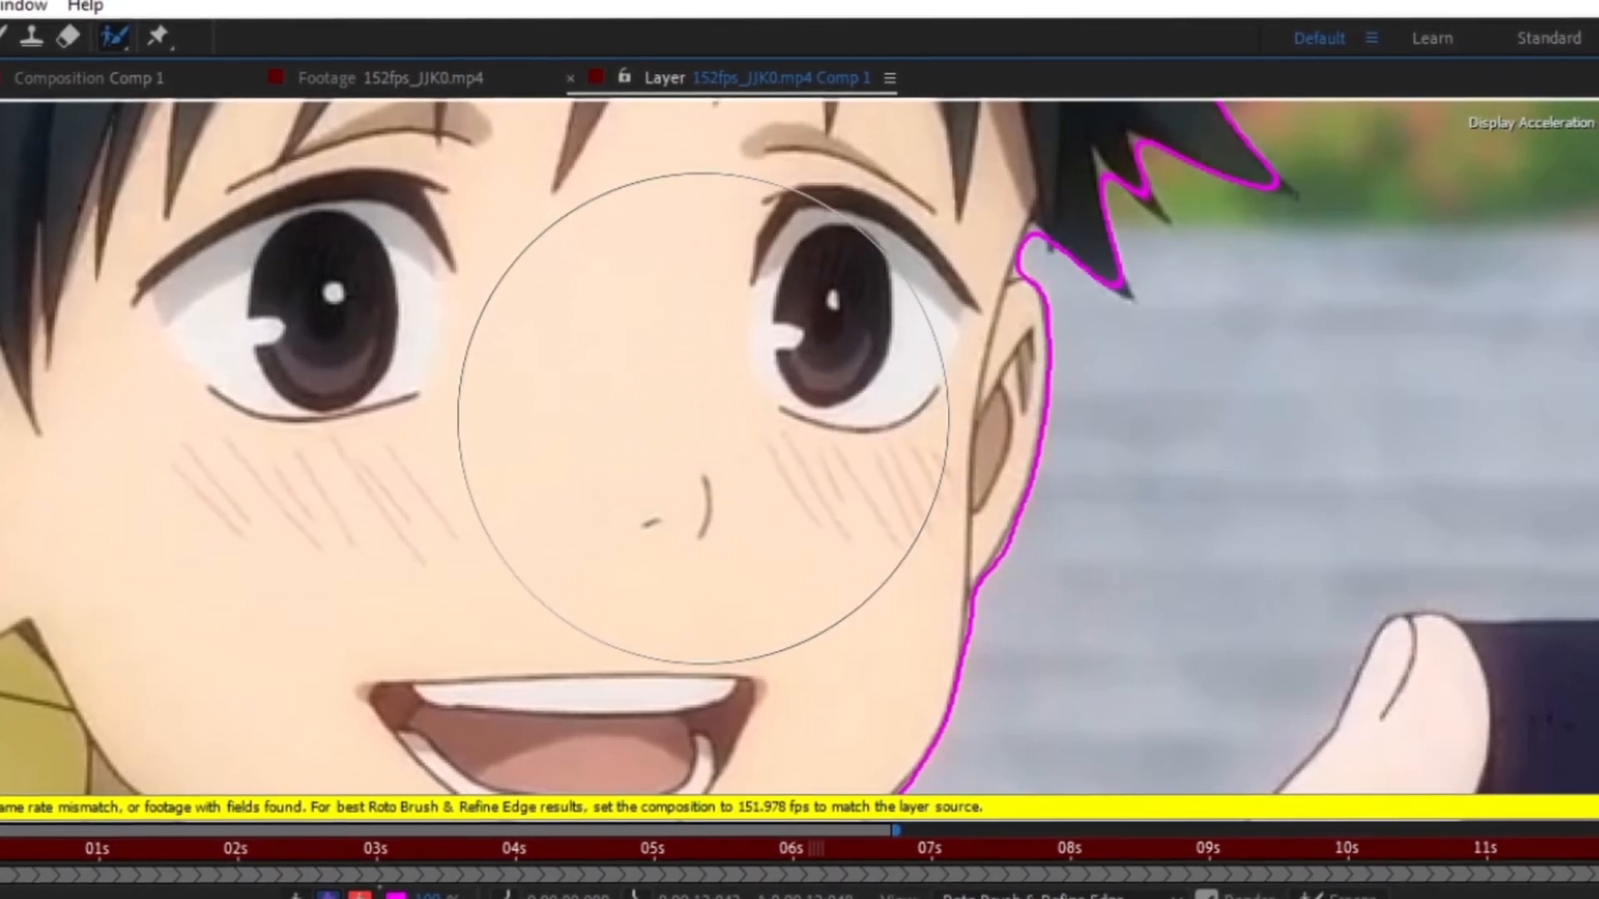
scroll(815, 464, "down", 1)
scroll(754, 540, "down", 1)
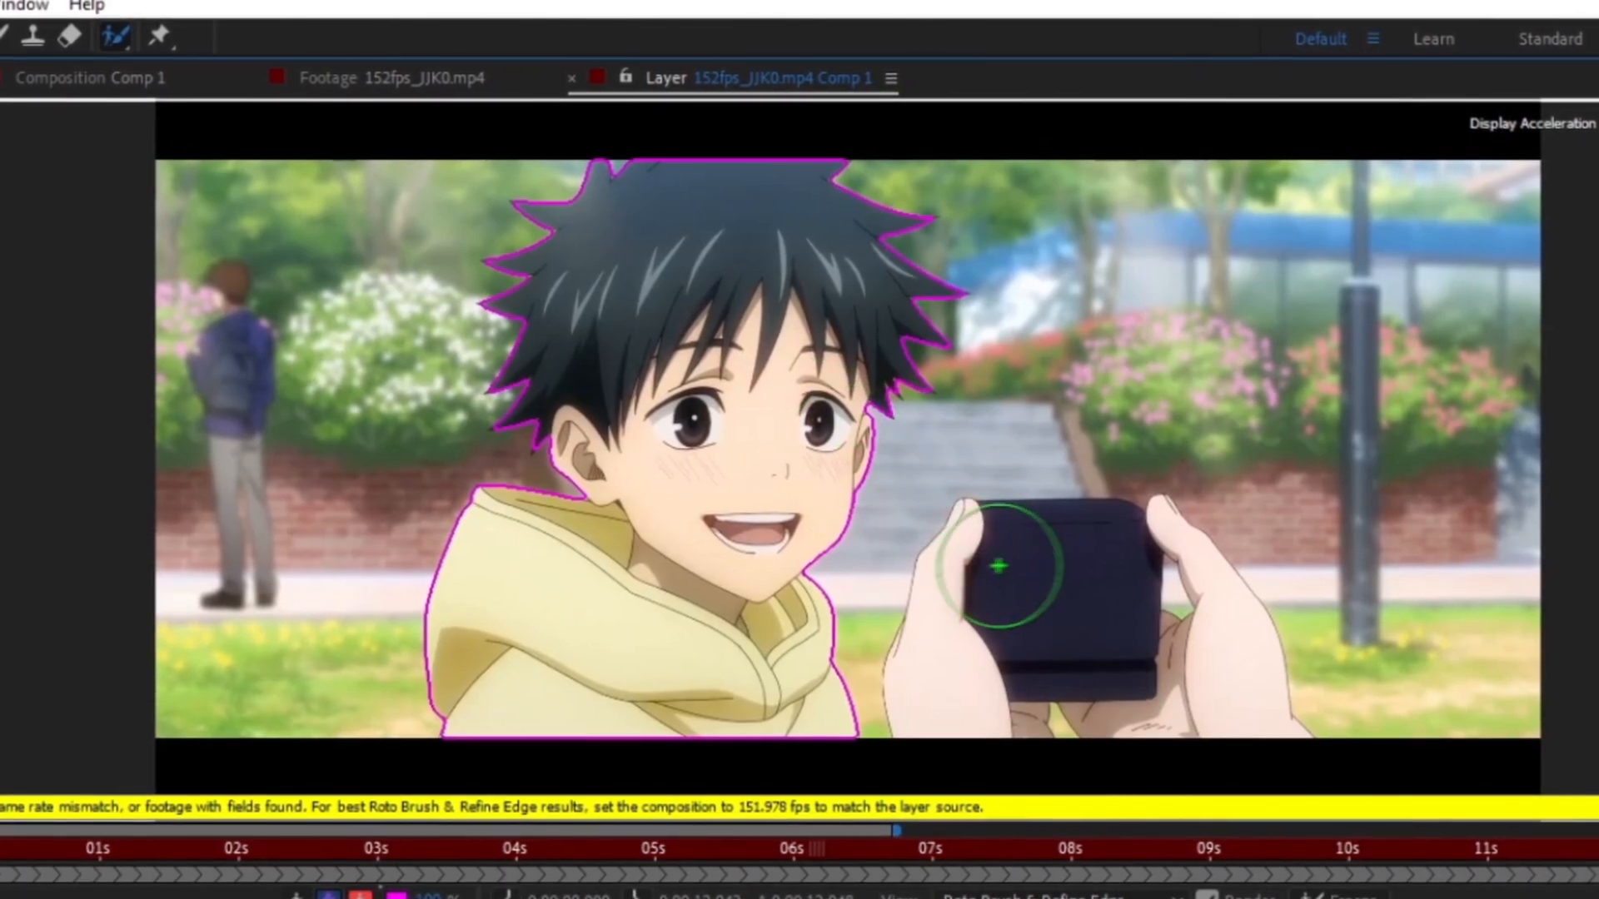
left_click_drag(1013, 555, 999, 588)
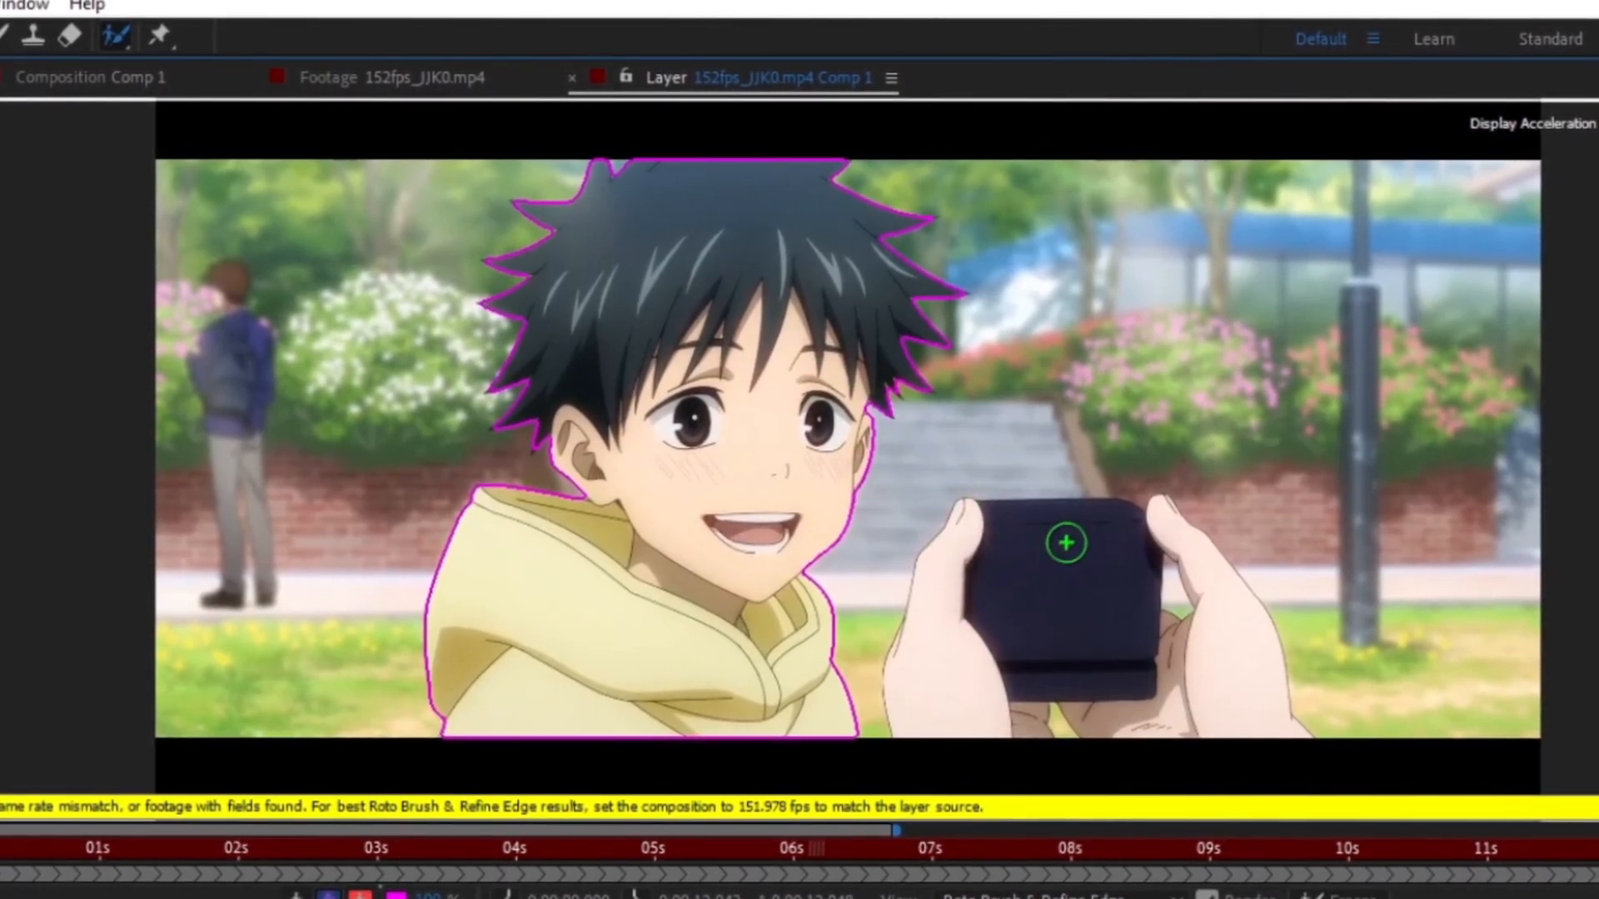
left_click_drag(1066, 543, 1049, 575)
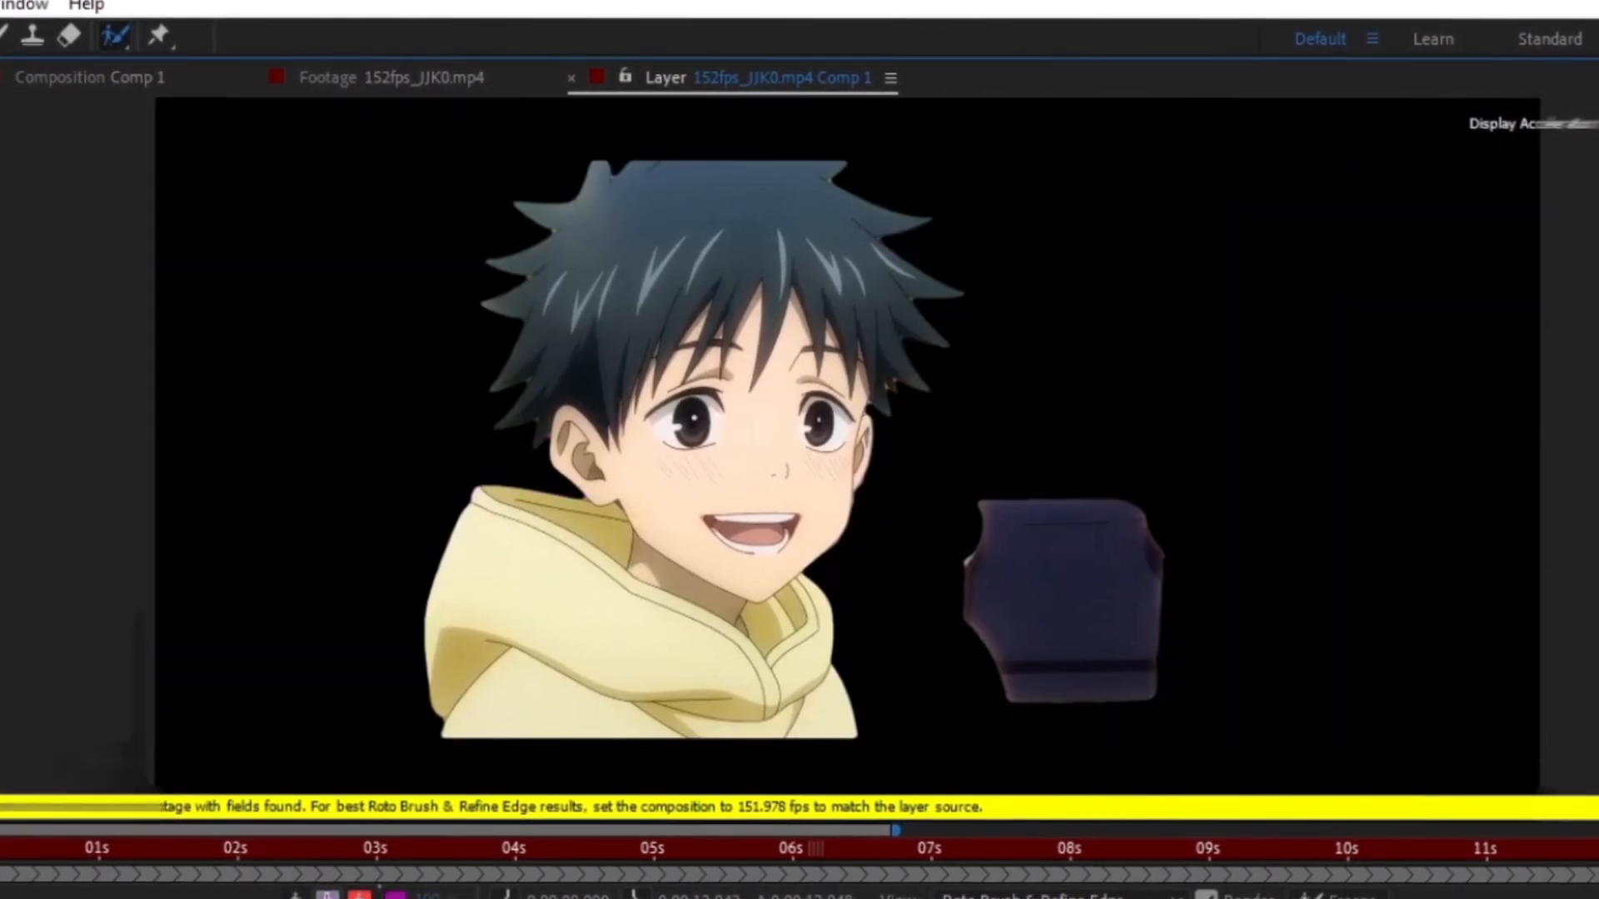
- Remove the held device from the matte with background strokes, checking the result in alpha view
left_click(348, 893)
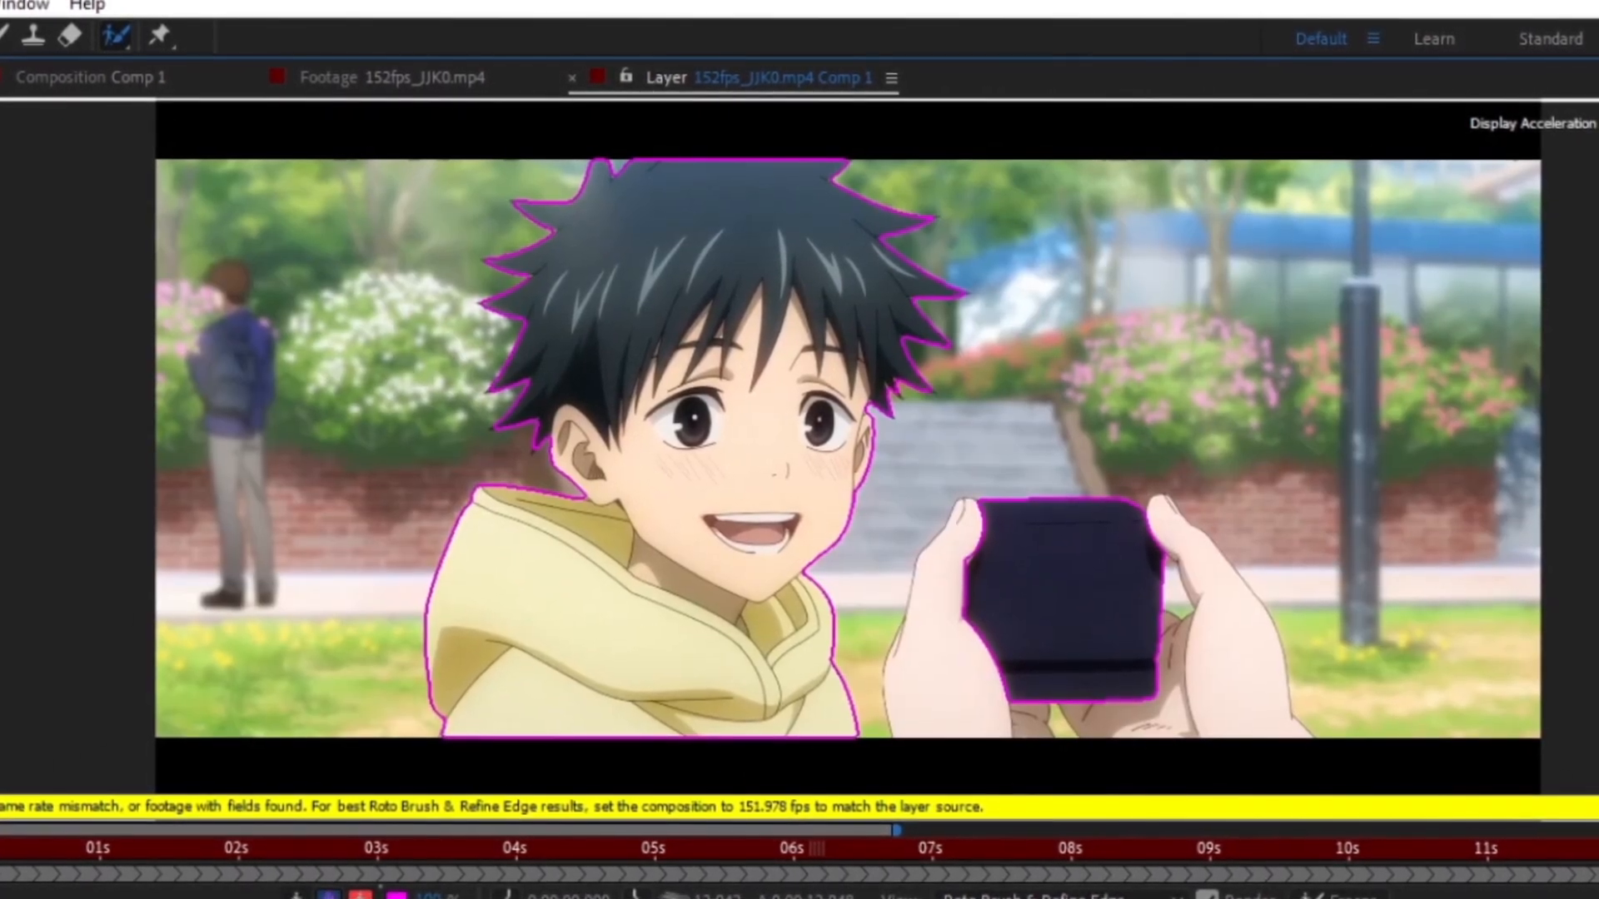
left_click(336, 895)
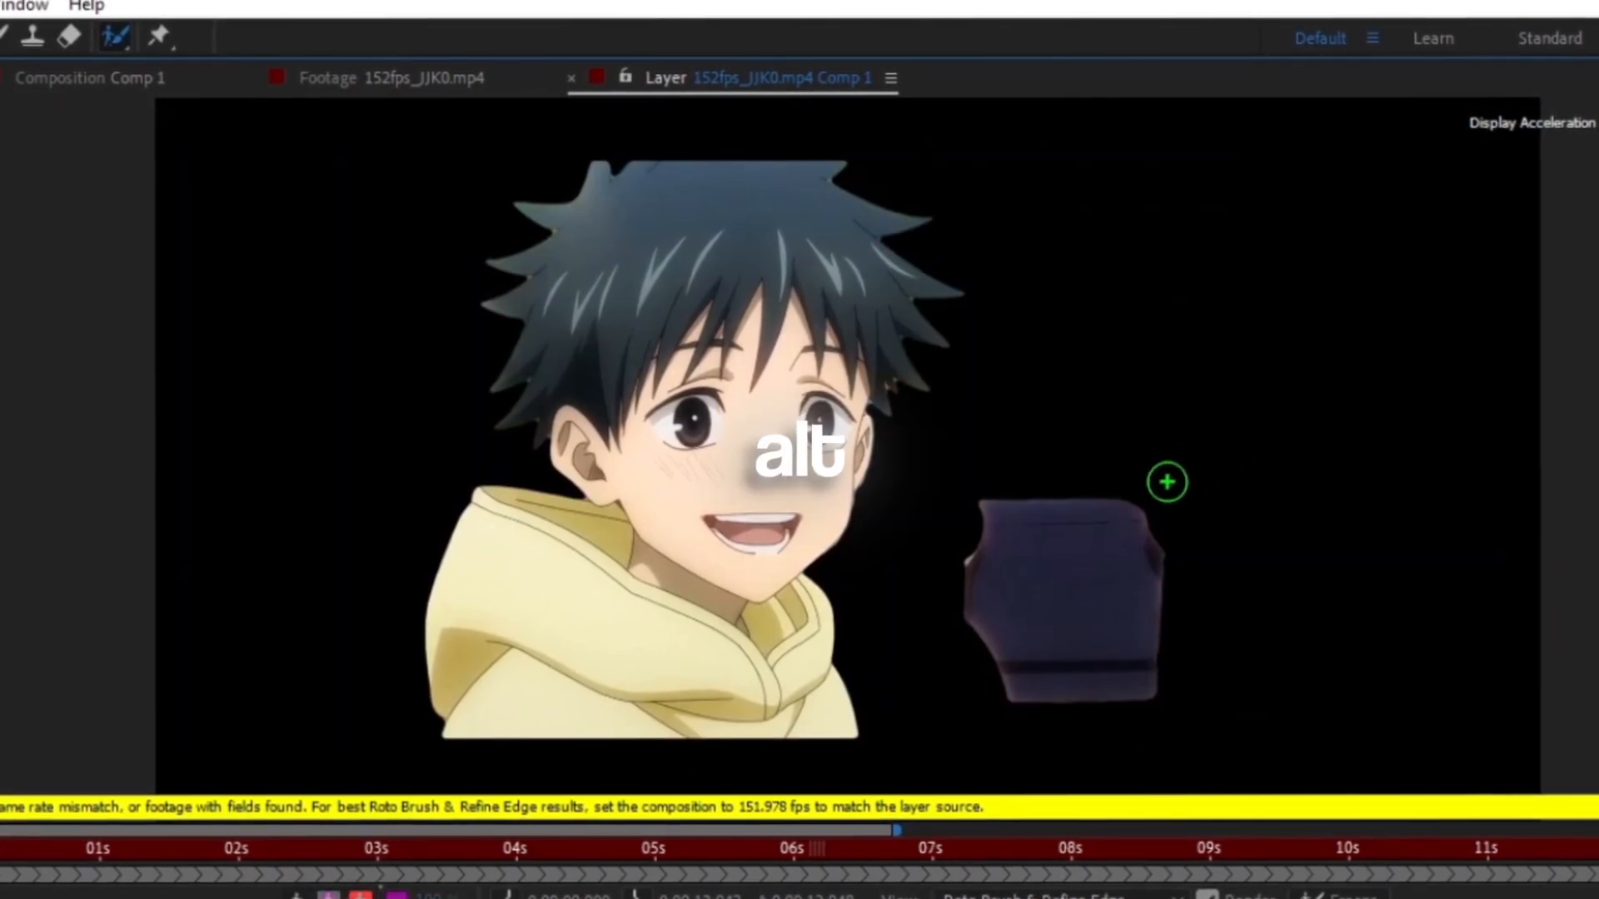
mouse_move(1168, 469)
left_mouse_down()
mouse_move(1035, 571)
mouse_move(1148, 680)
left_mouse_up()
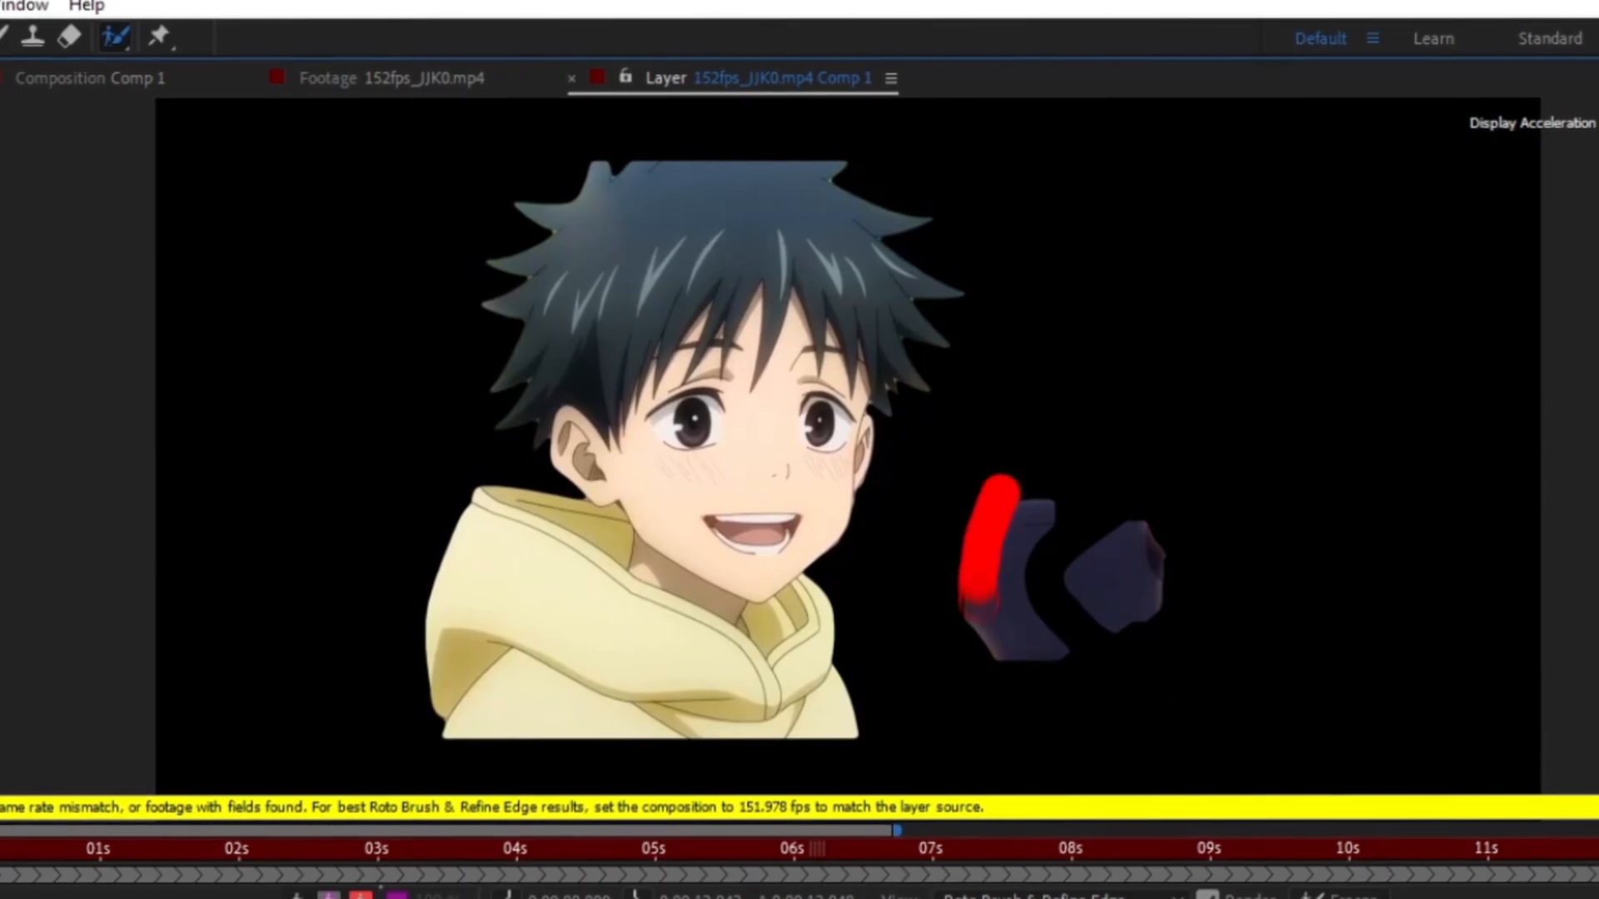
left_click_drag(1000, 487, 1182, 541)
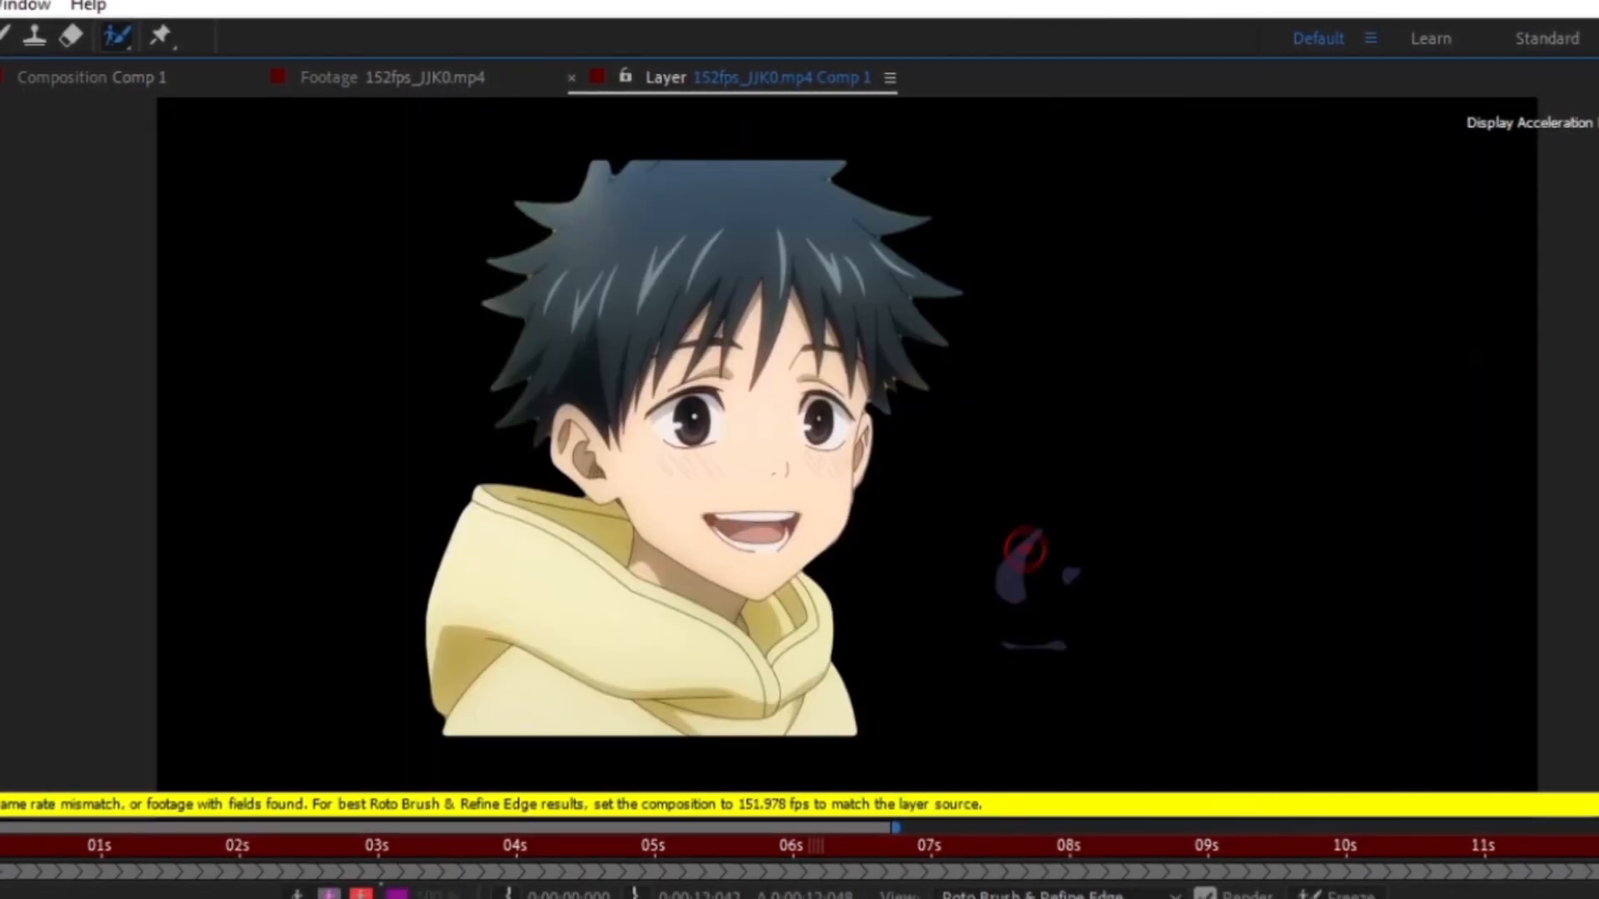
left_click_drag(1035, 642, 1074, 499)
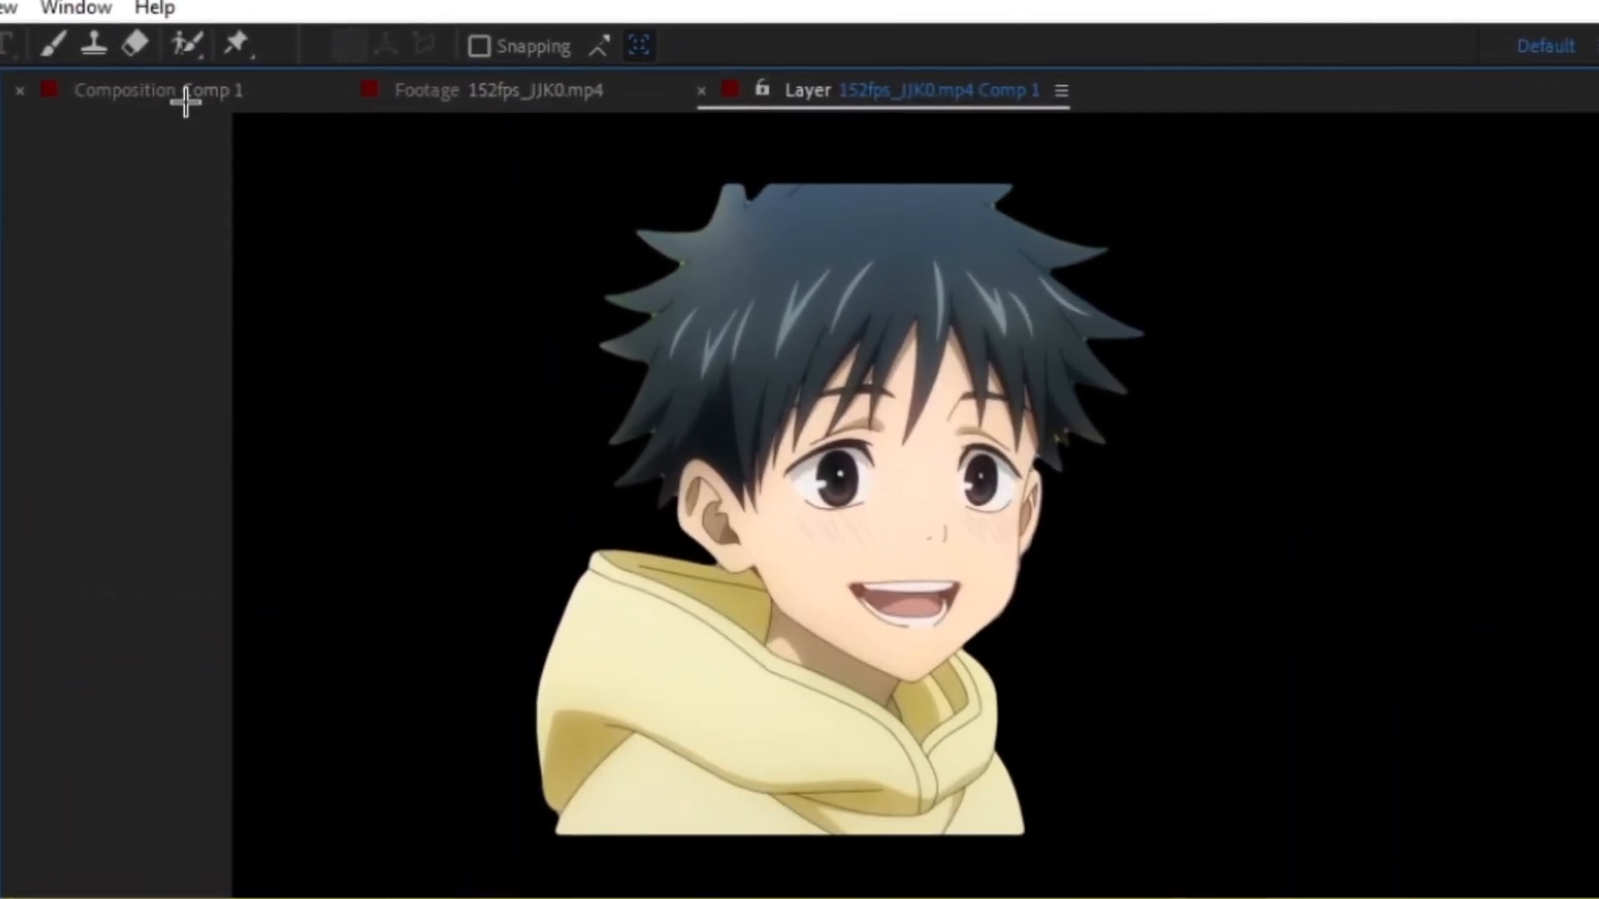
- Return to Comp 1 and preview the rotoscoped layer, scrubbing and zooming in to inspect the edges
left_click(185, 100)
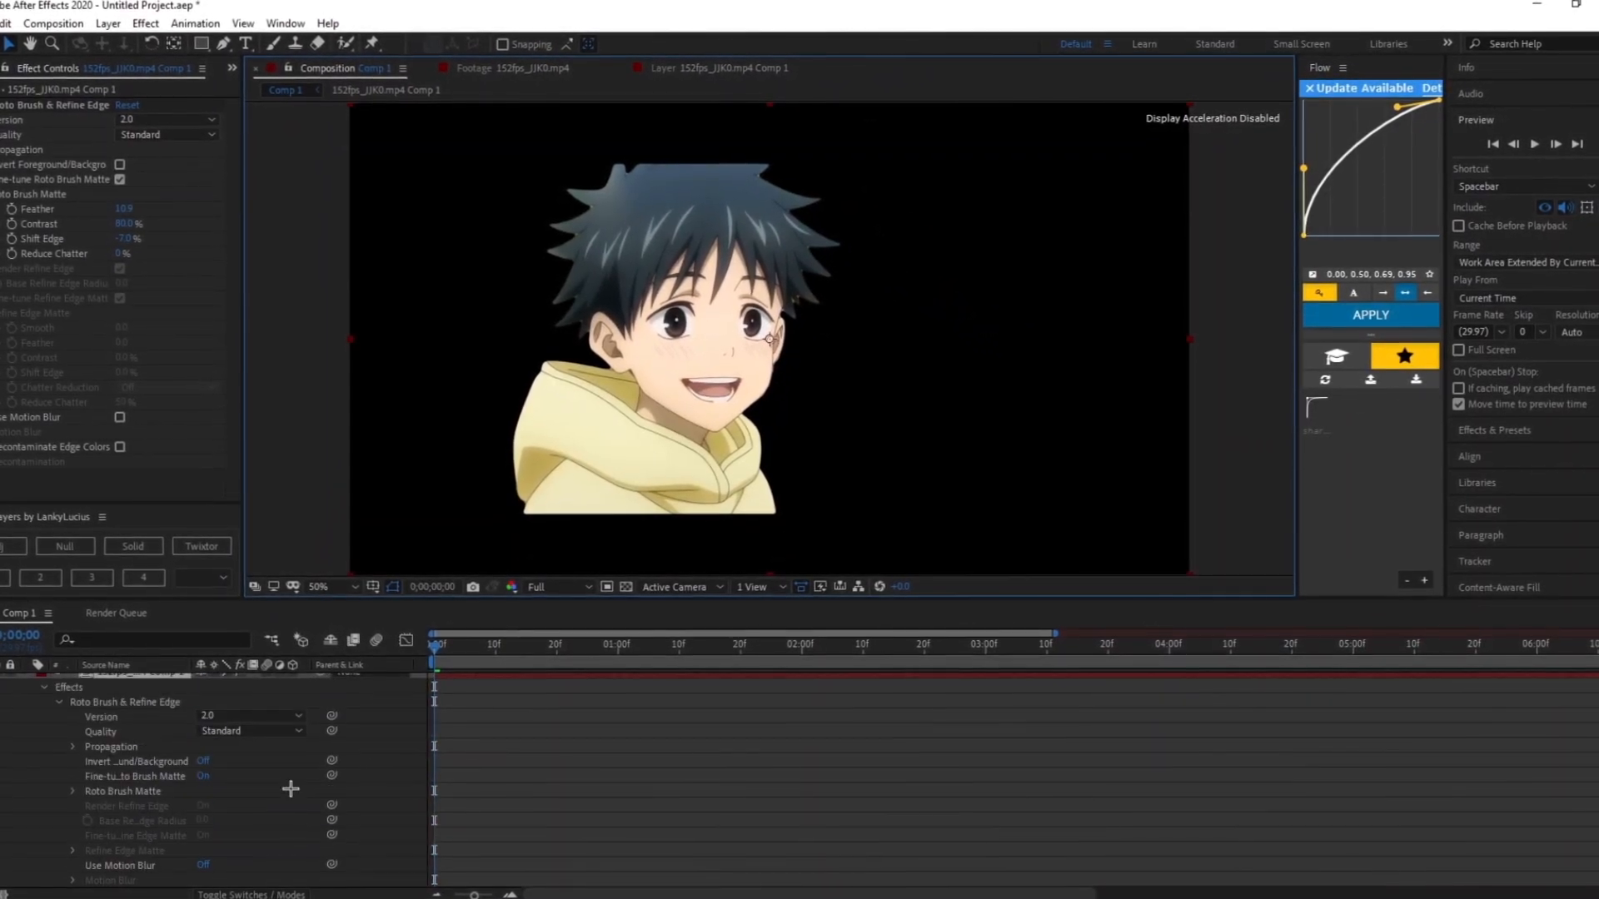
scroll(322, 703, "up", 1)
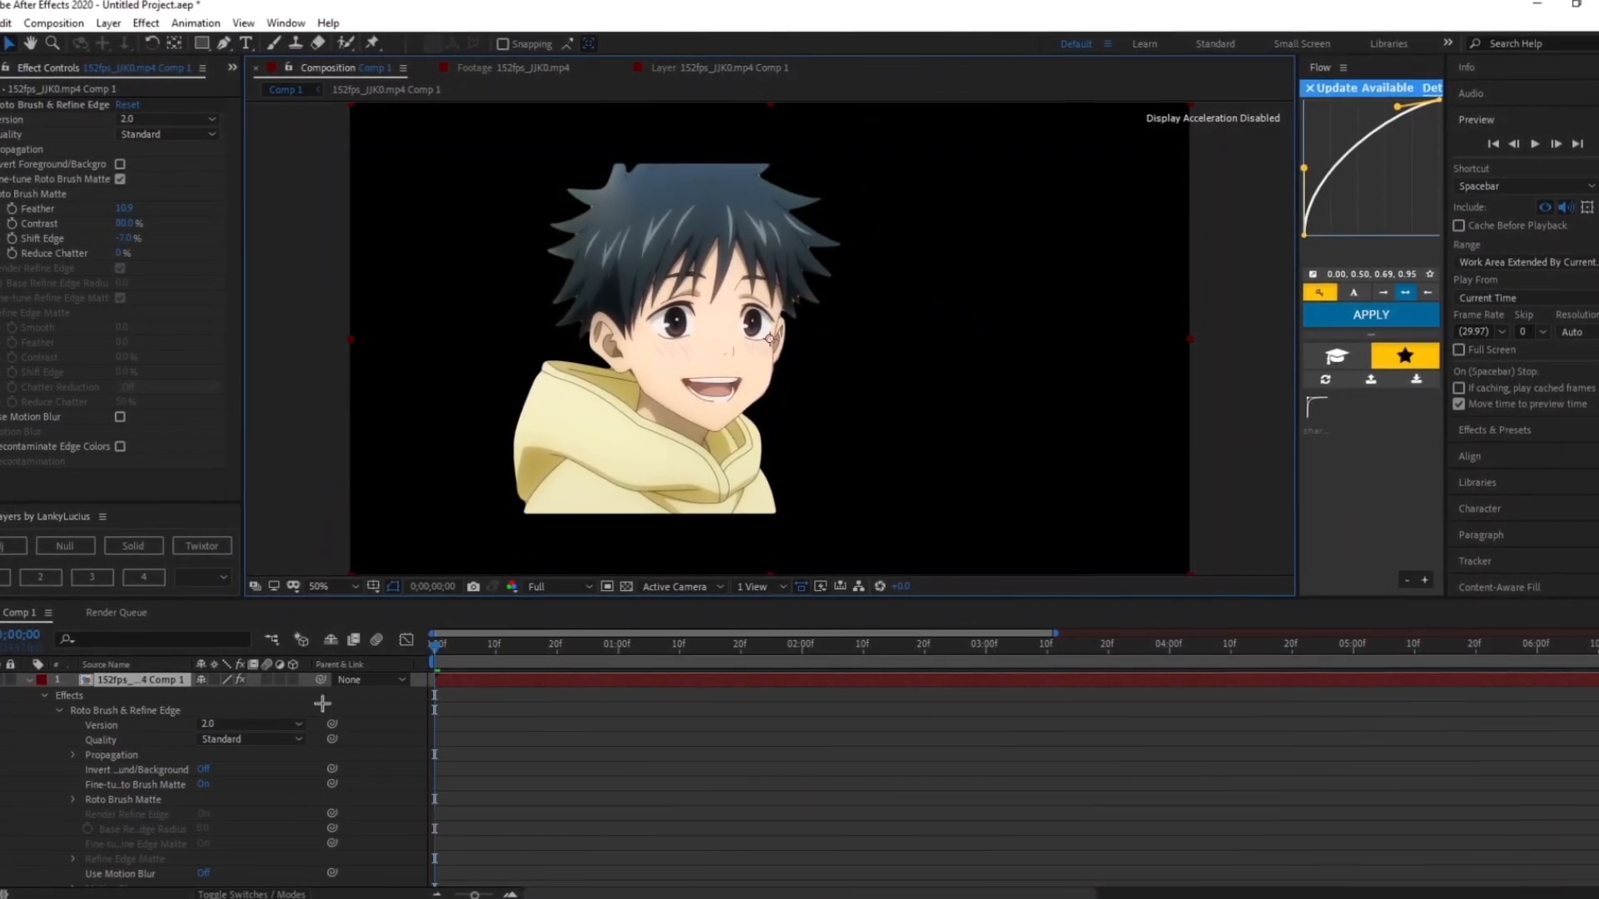
left_click(29, 681)
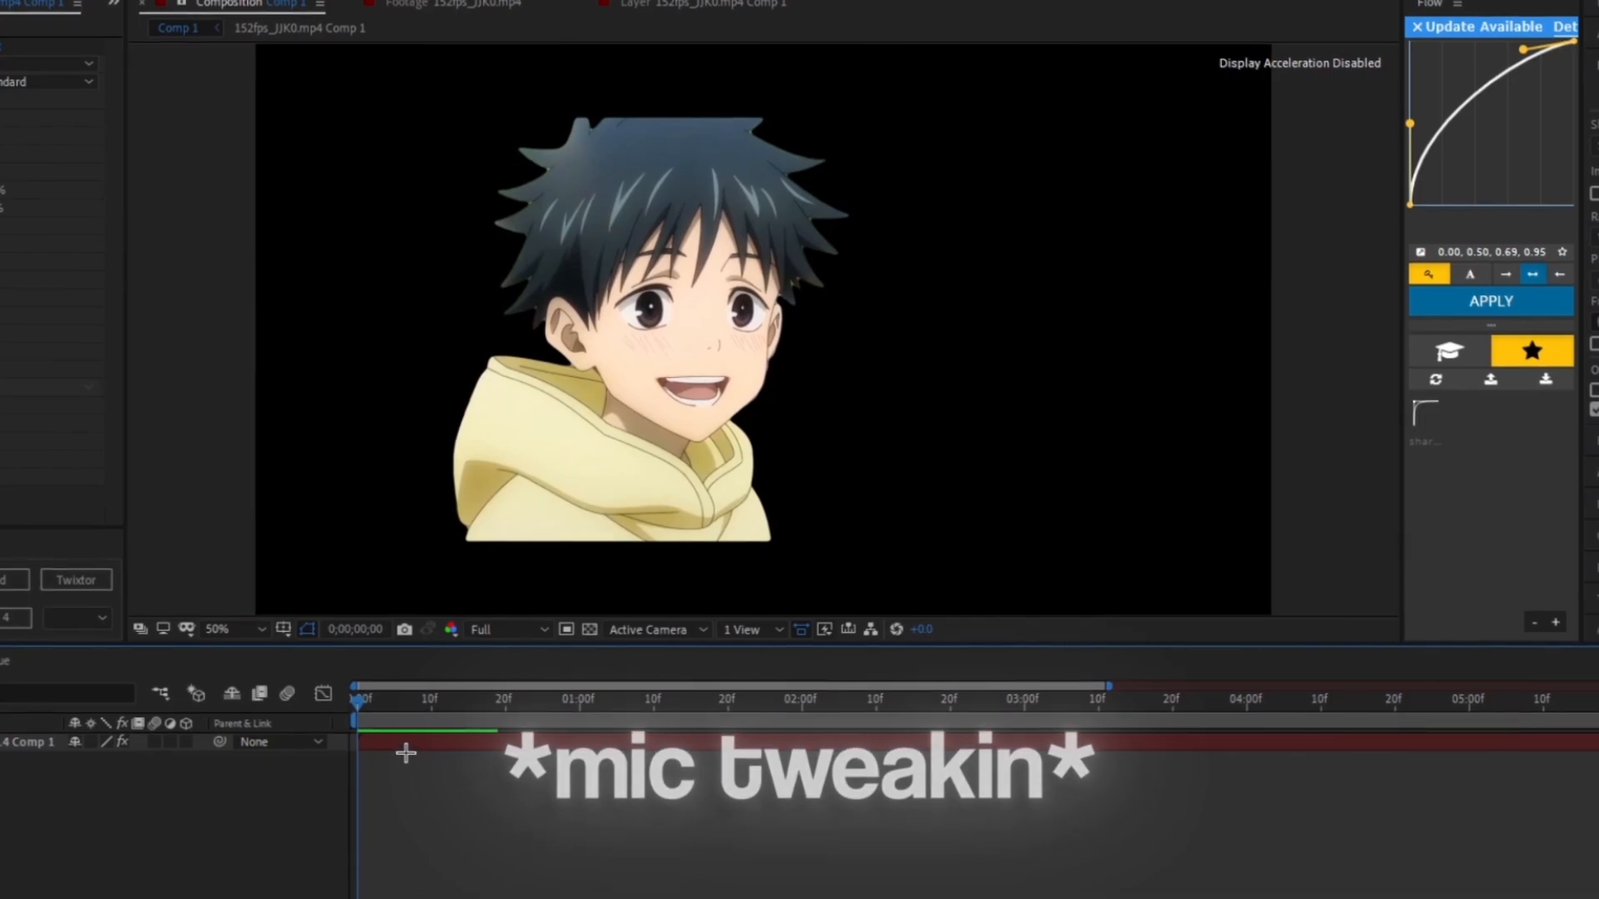
key("space")
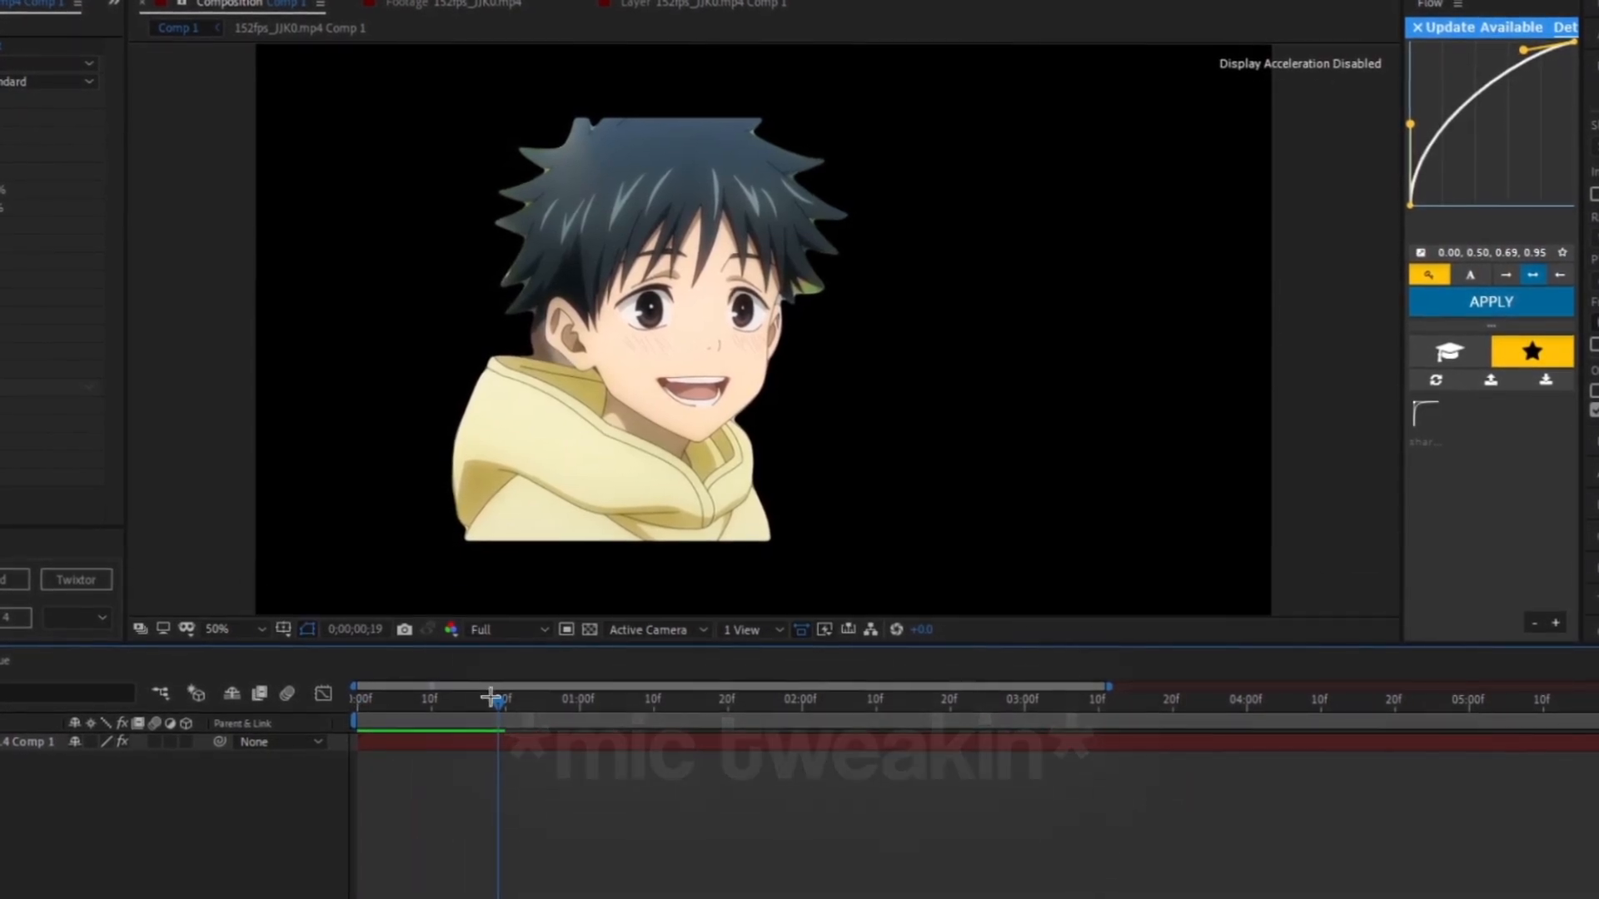
key("space")
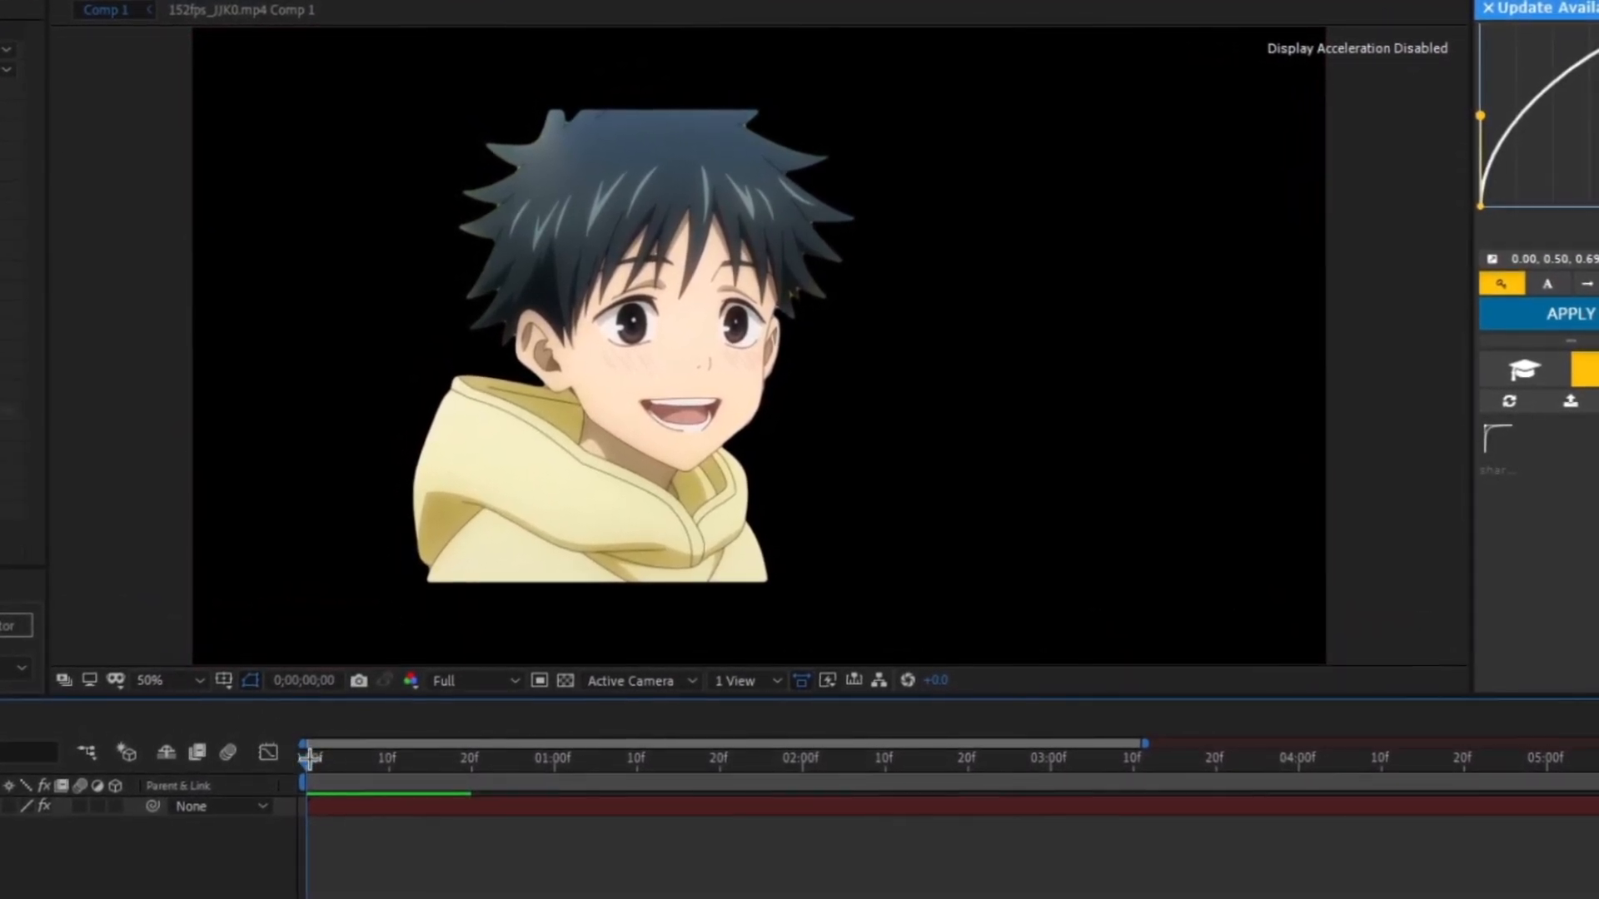
left_click_drag(307, 804, 398, 801)
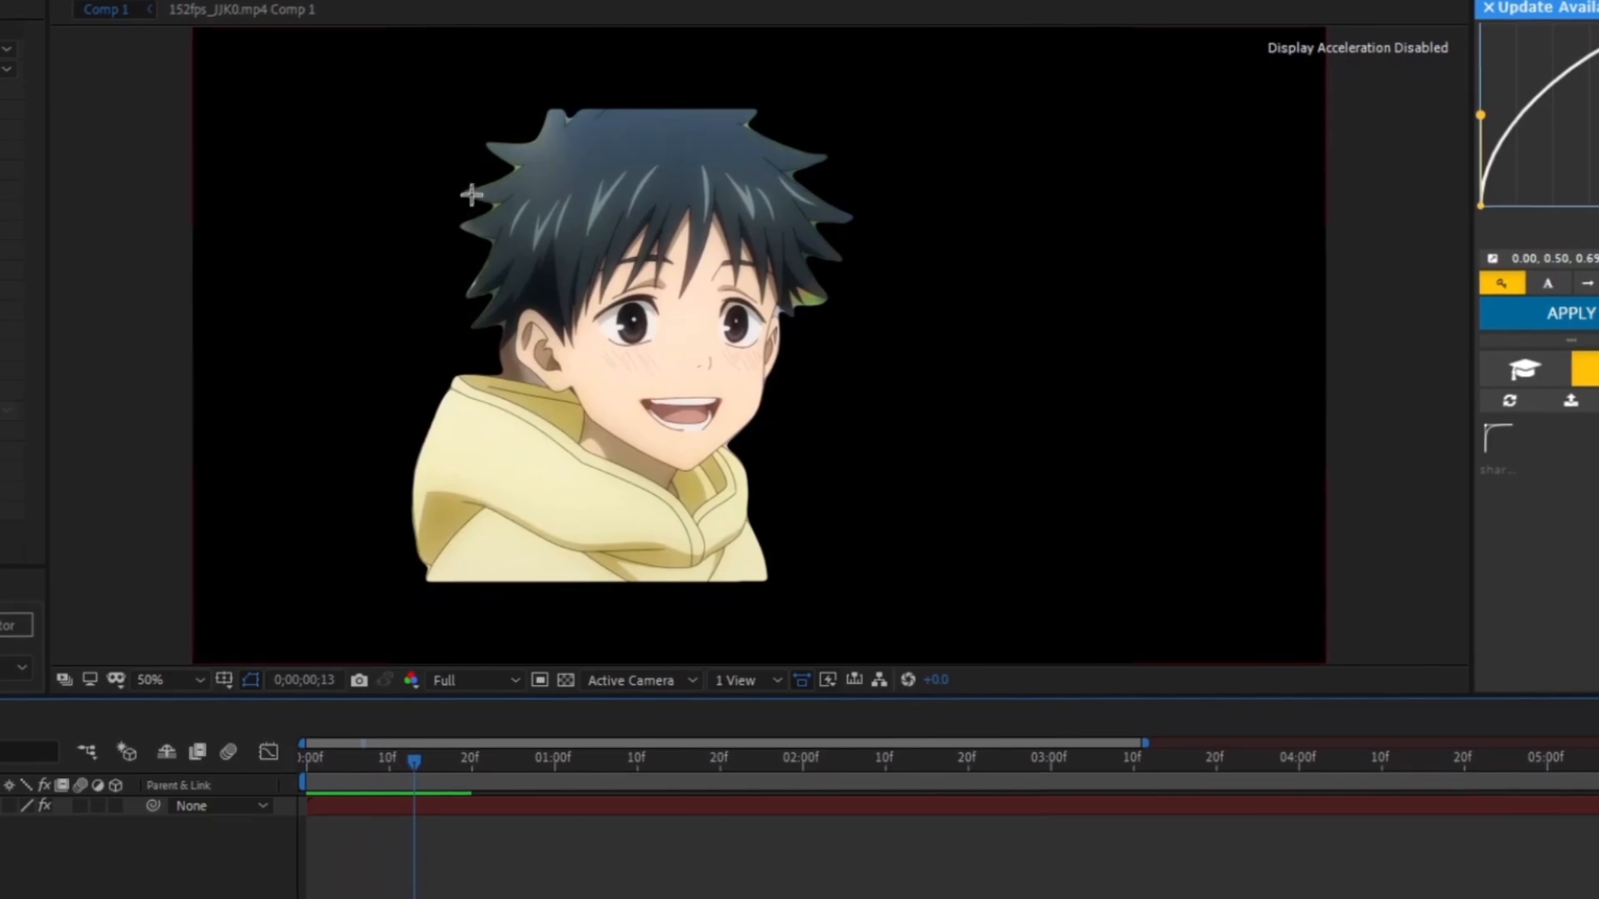
scroll(807, 289, "up", 3)
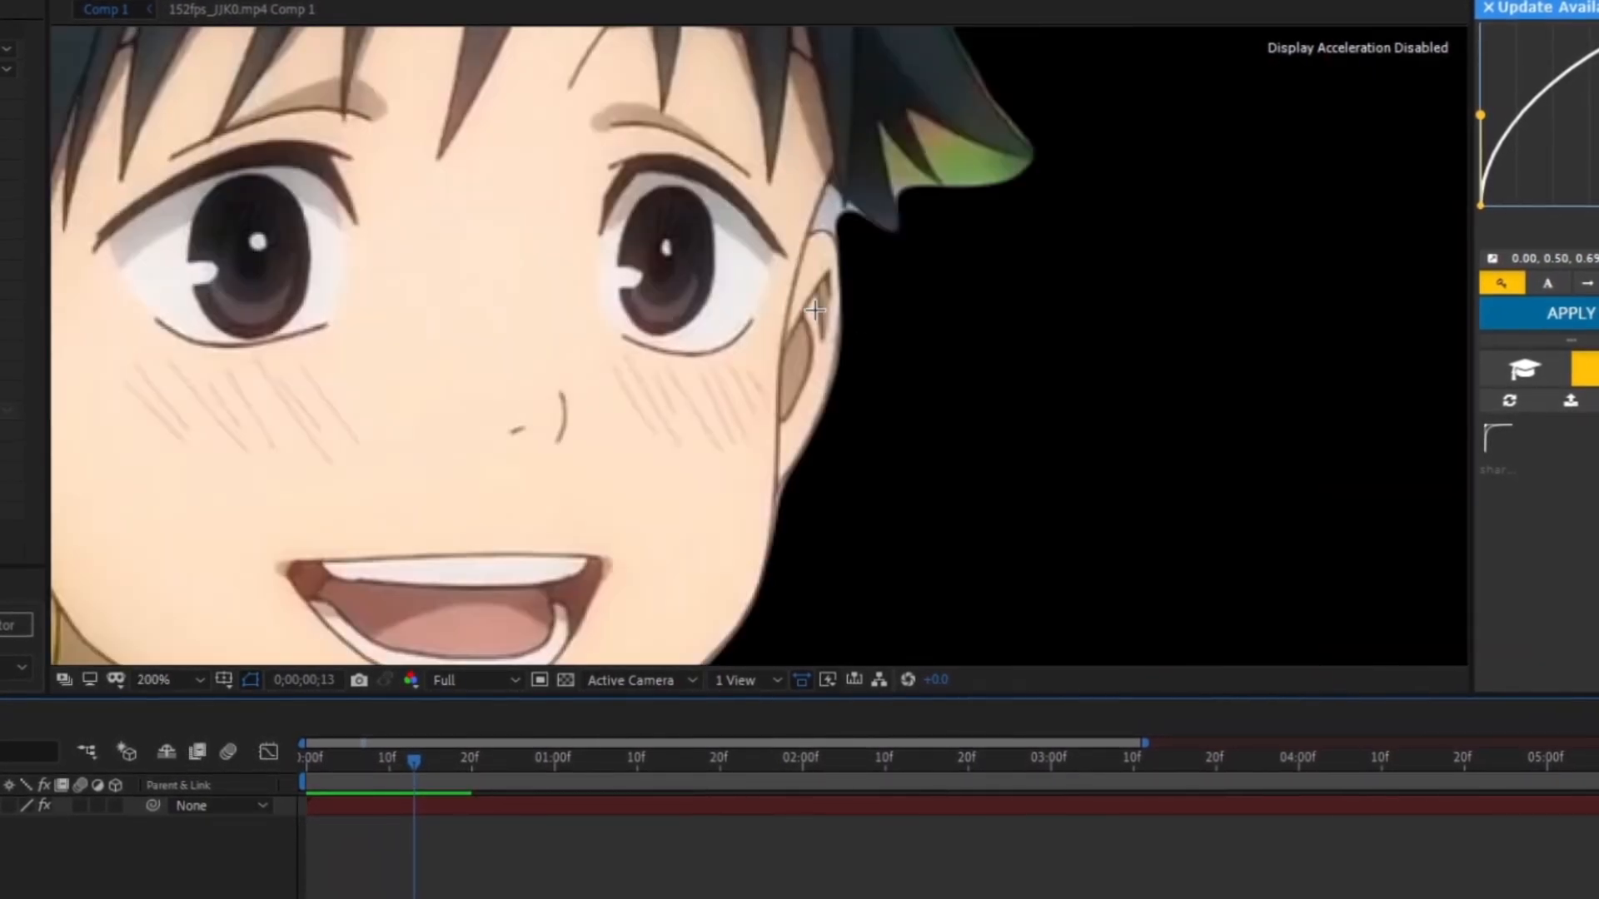
scroll(260, 375, "up", 1)
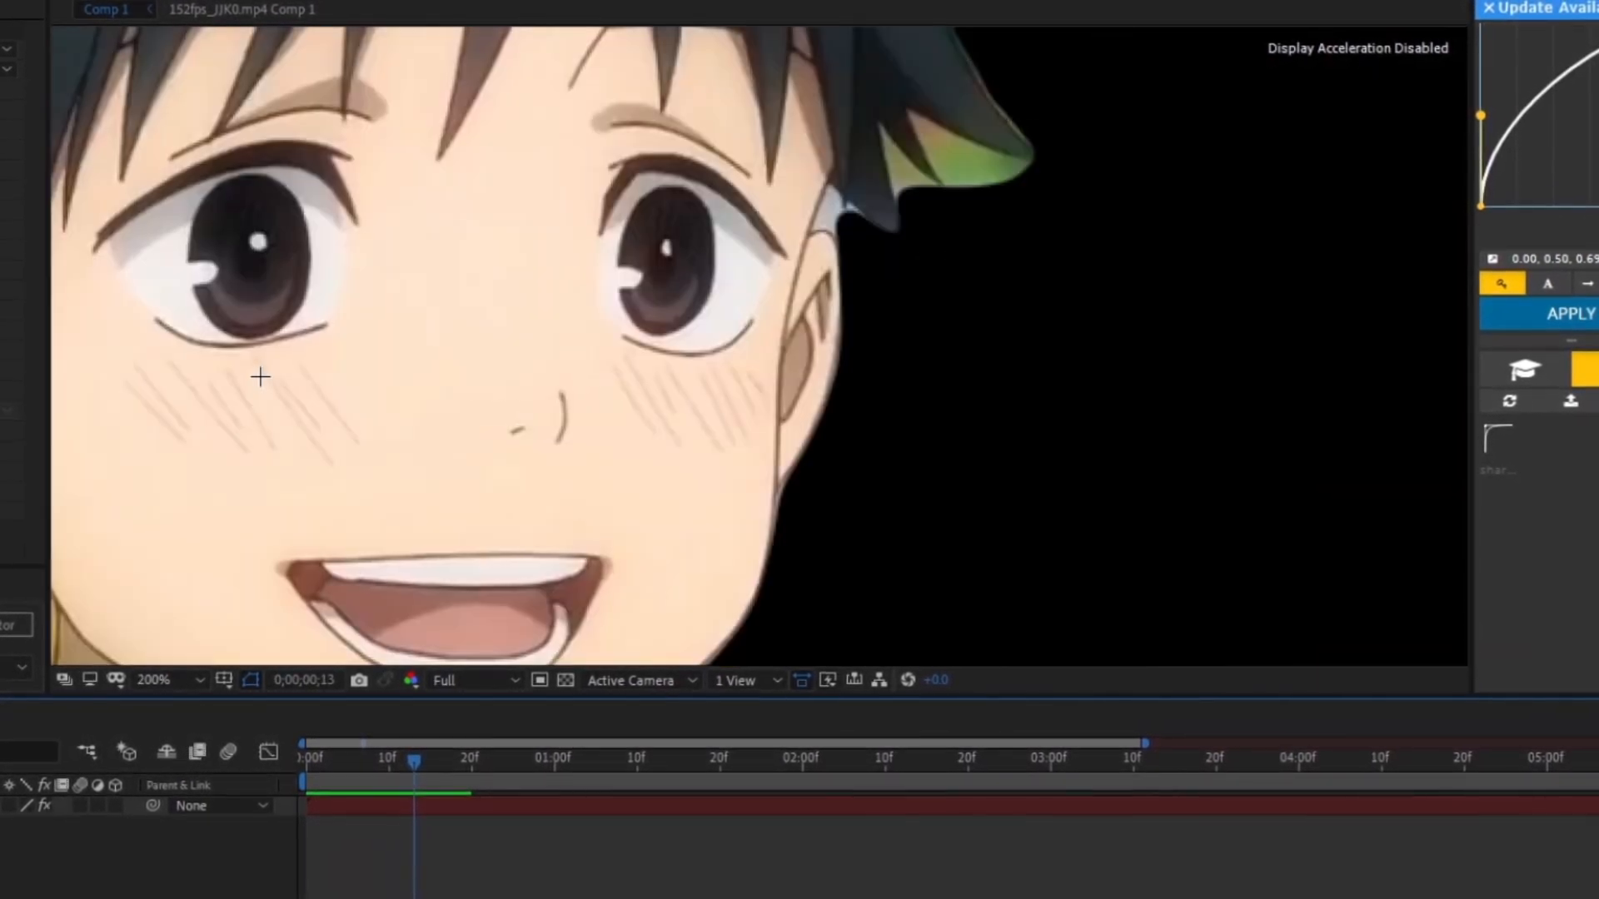
- Zoom out, move to the first frame and pre-compose the rotoscoped layer into a new composition
scroll(259, 375, "down", 1)
scroll(267, 371, "down", 1)
left_click(465, 315)
left_click_drag(438, 726, 52, 735)
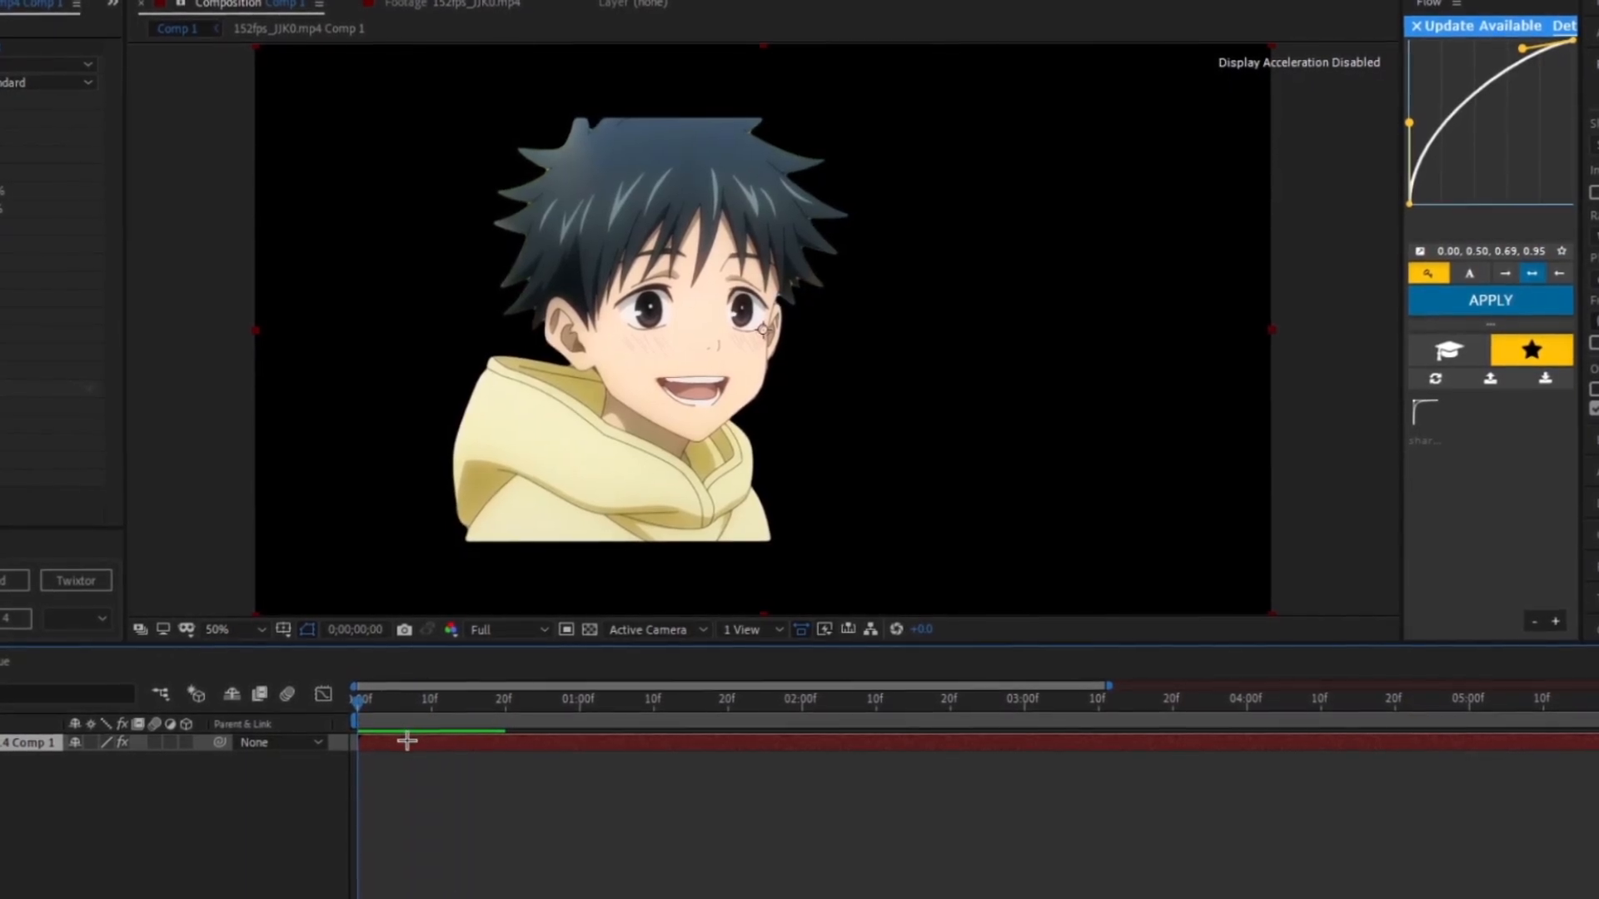
key("ctrl+shift+c")
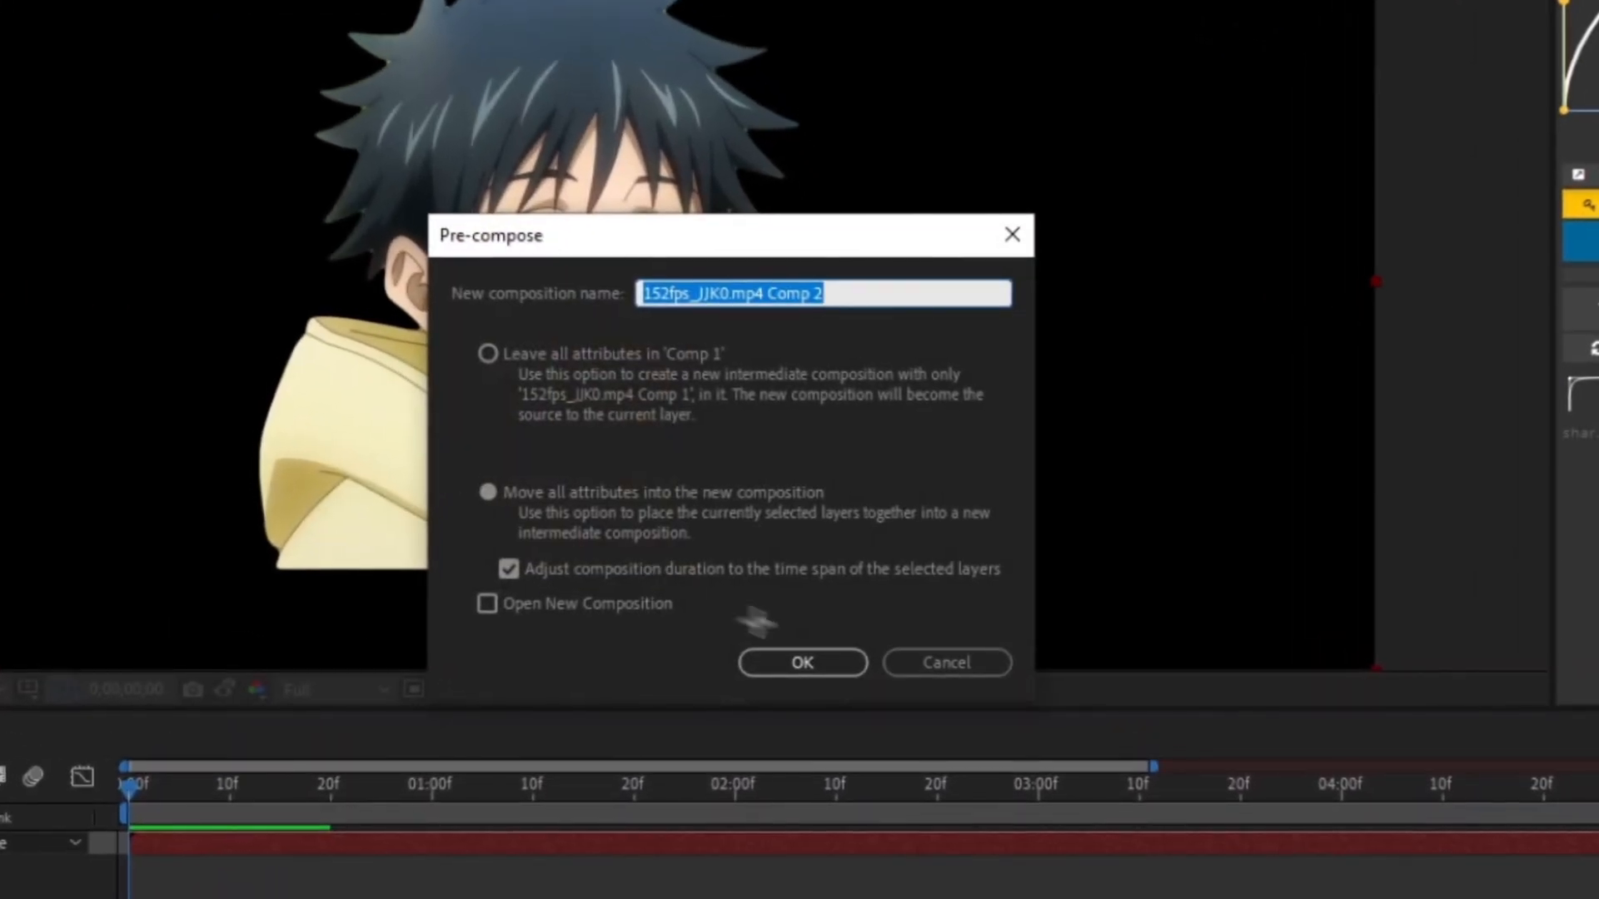
left_click(855, 606)
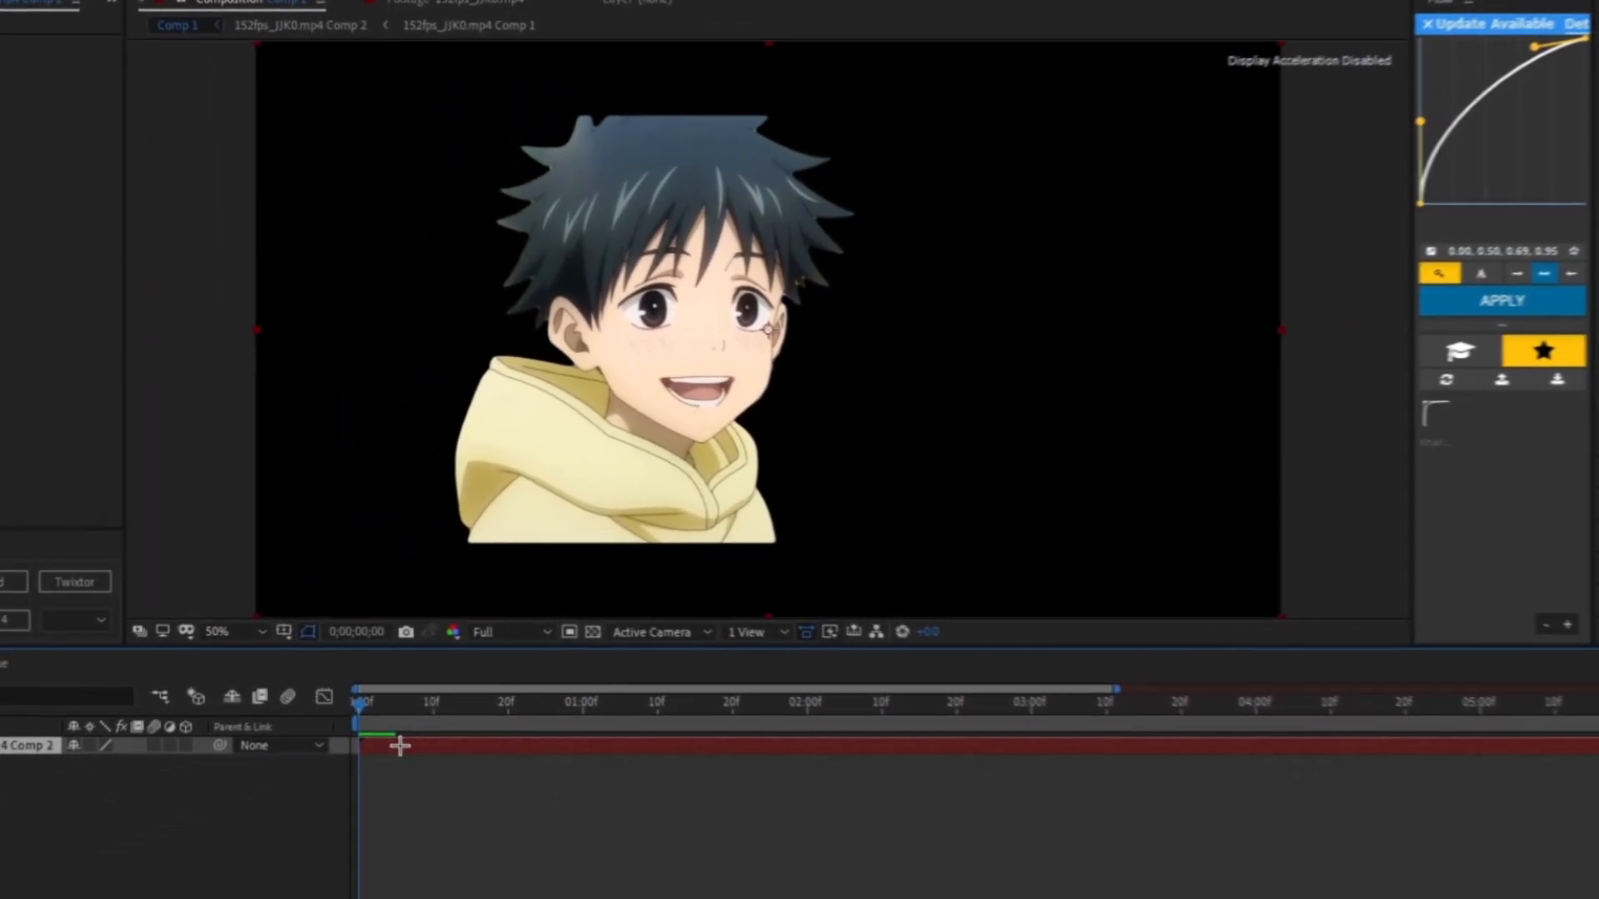
- Apply Freeze Frame to the precomposed layer and play it back to check it
right_click(400, 745)
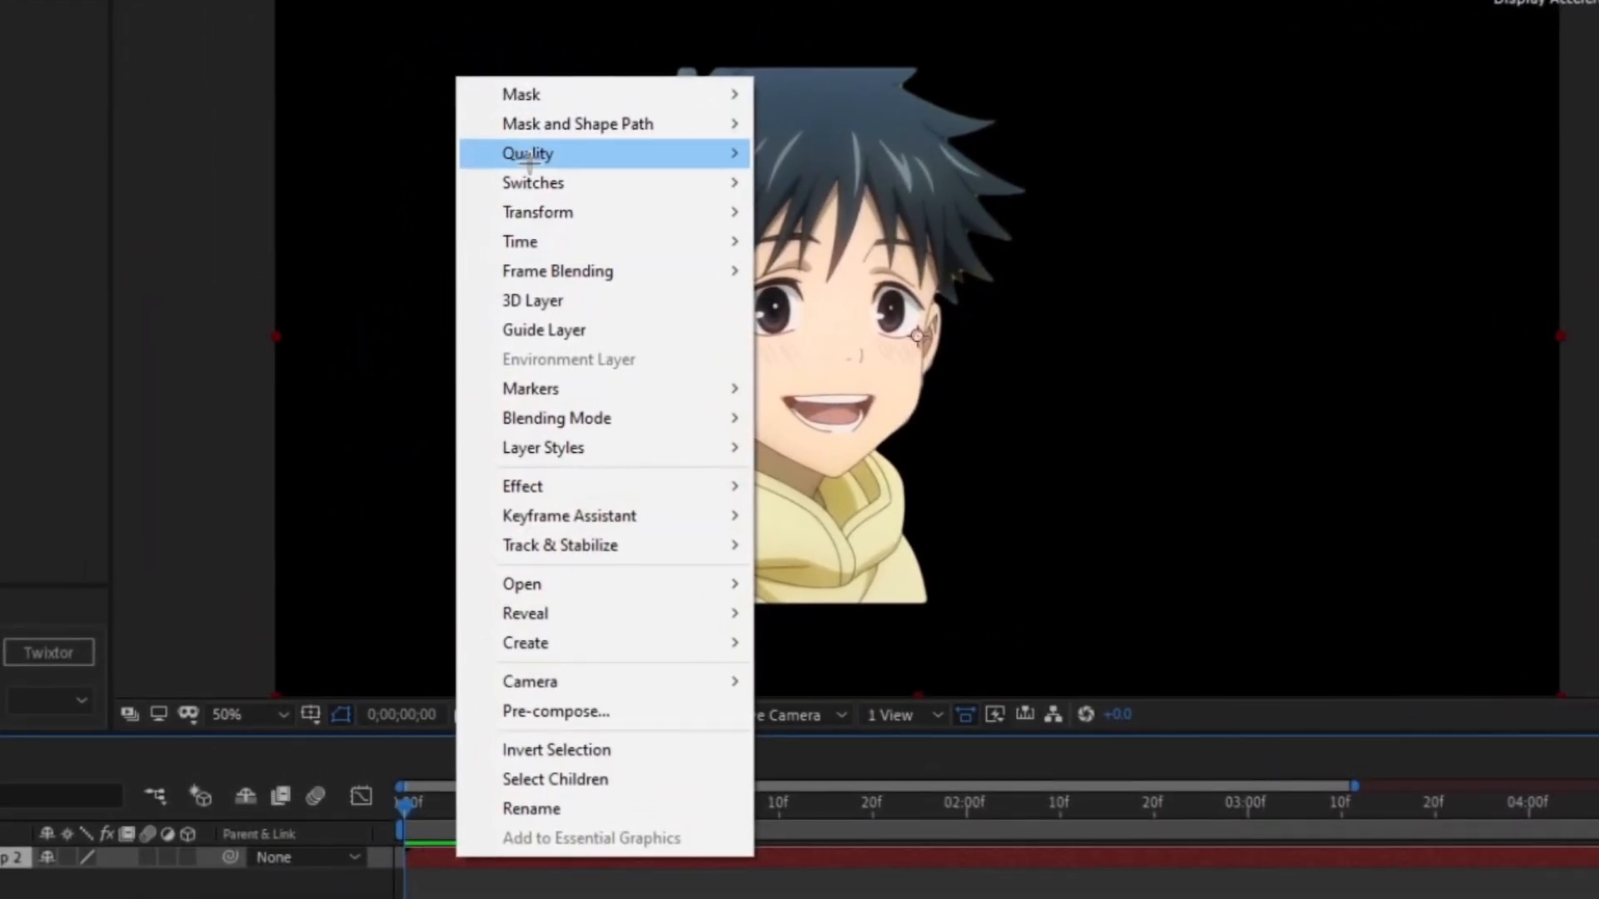
mouse_move(494, 252)
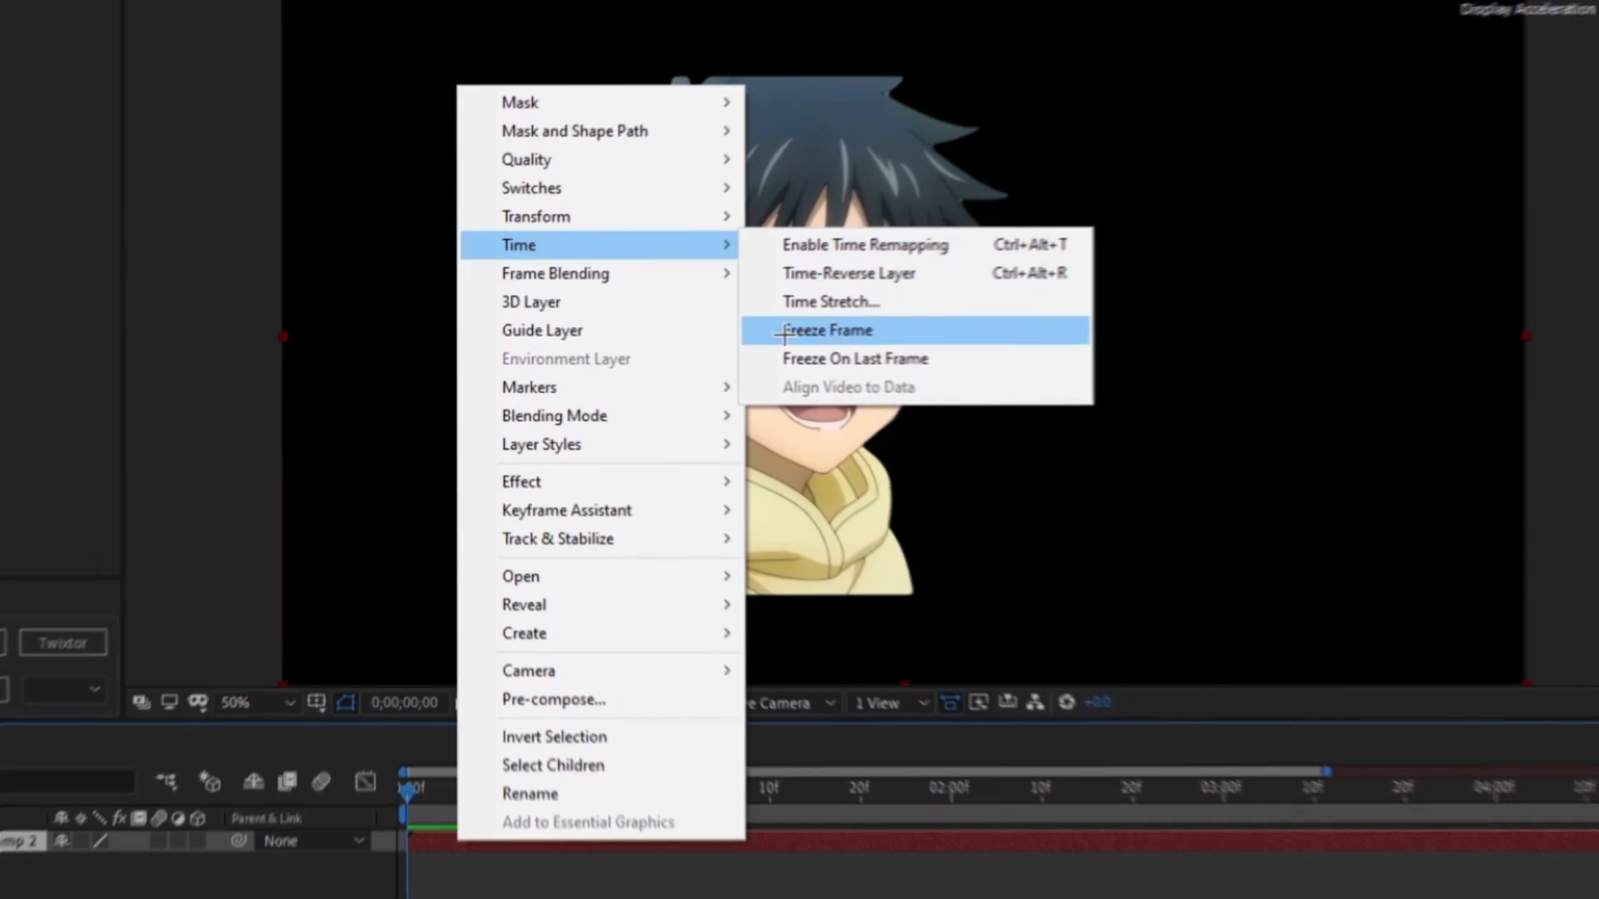
left_click(837, 330)
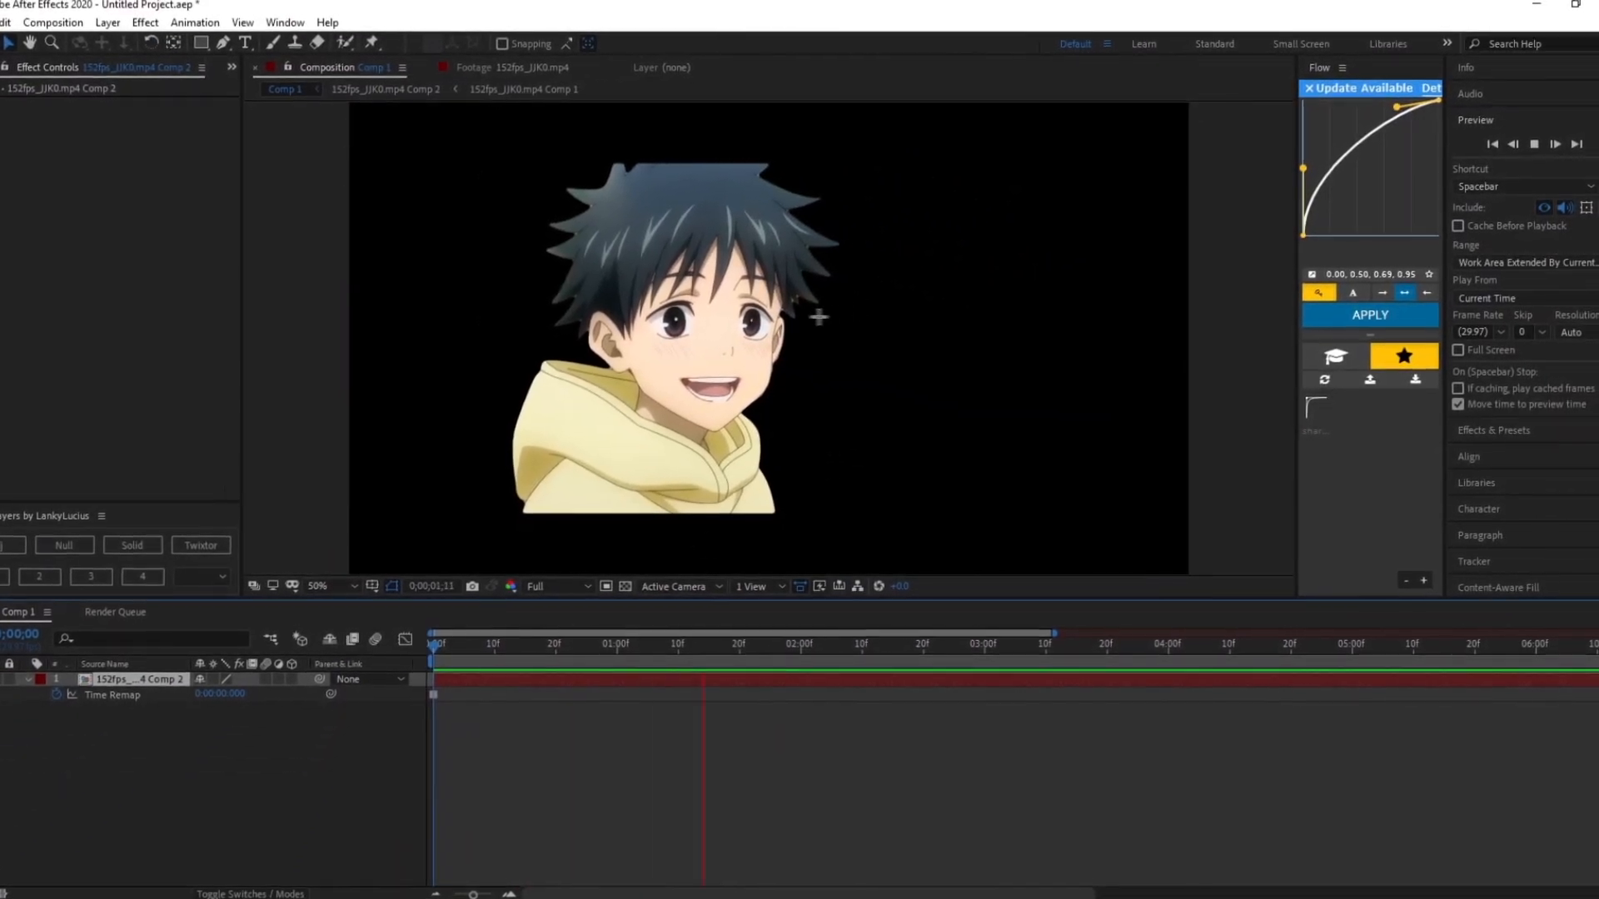
left_click(810, 642)
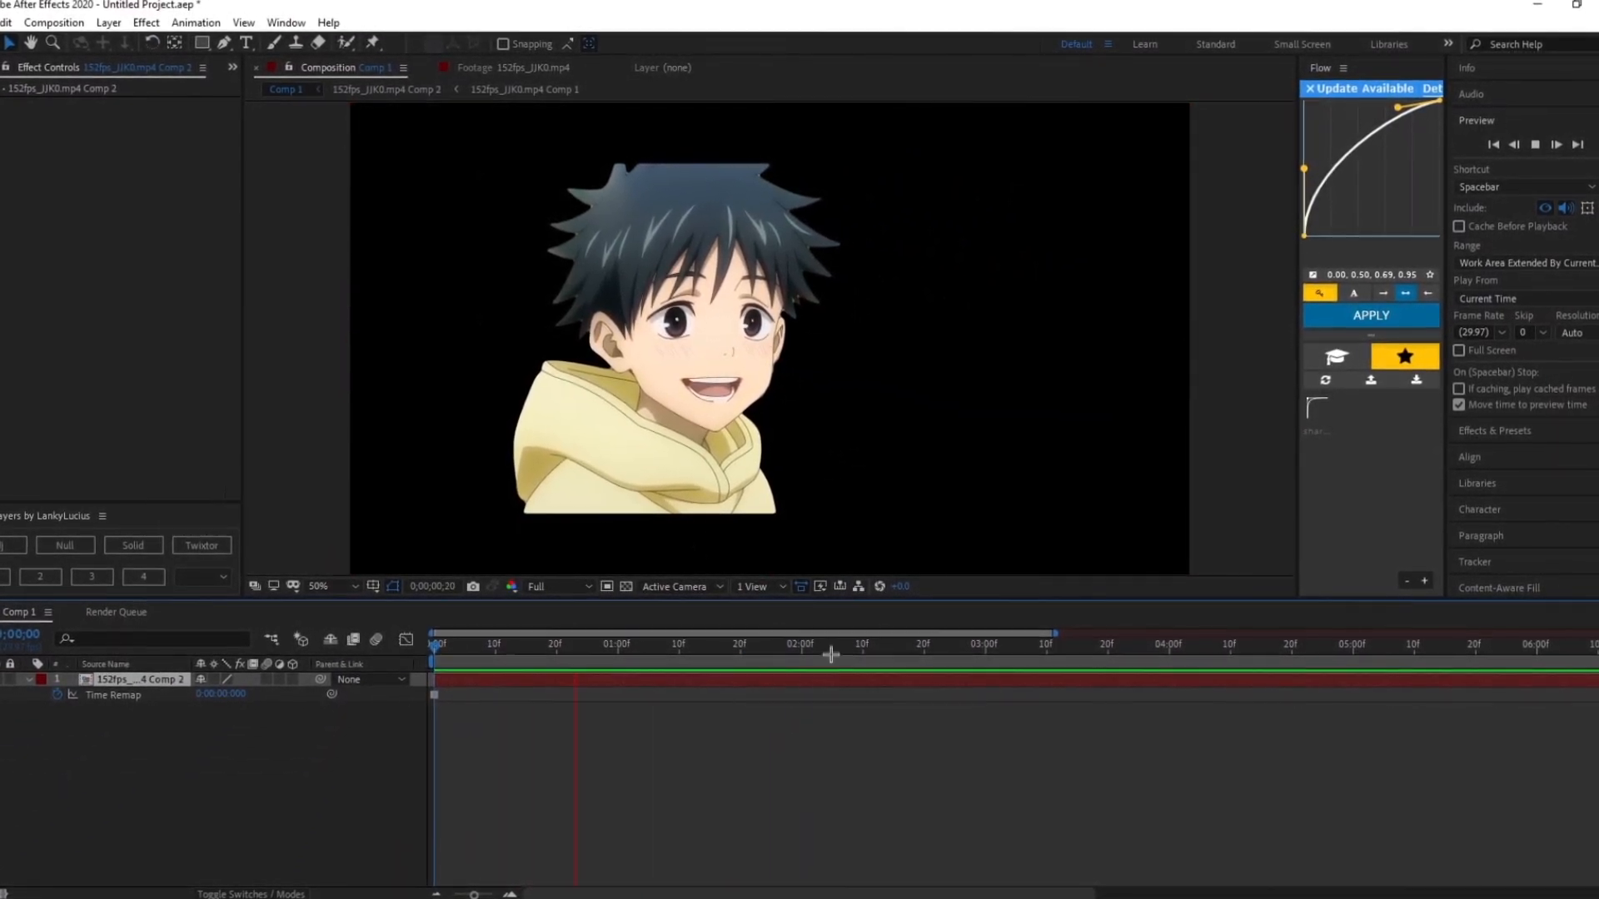
key("space")
key("space")
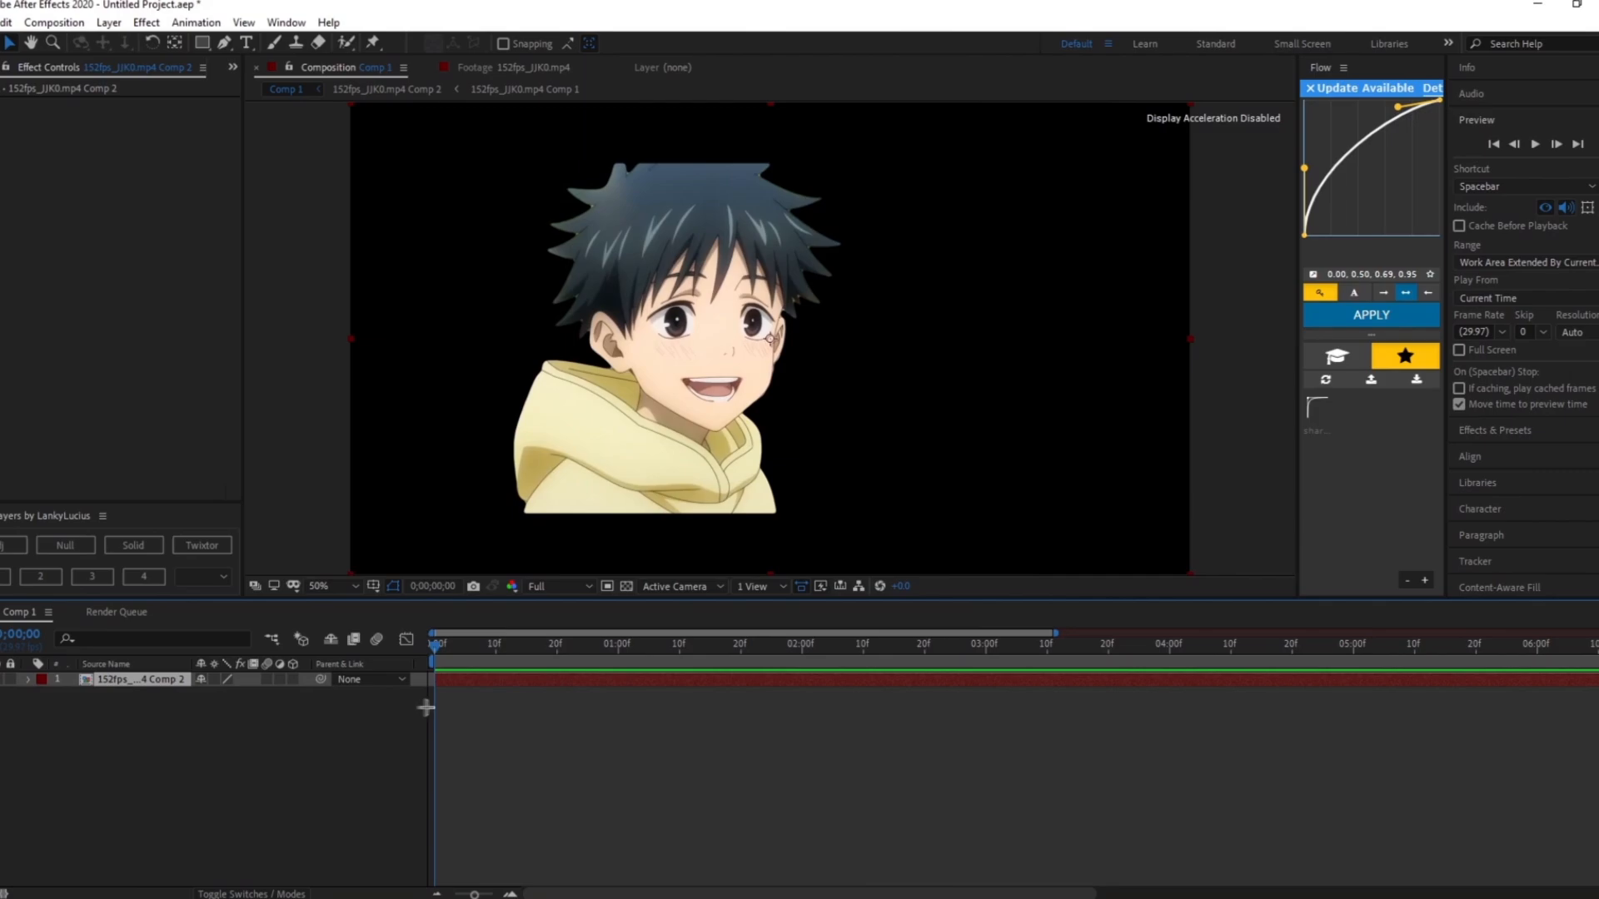
- In the nested composition, split the Roto Brush layer at frame 0:00:00:021 and invert its foreground and background
double_click(135, 680)
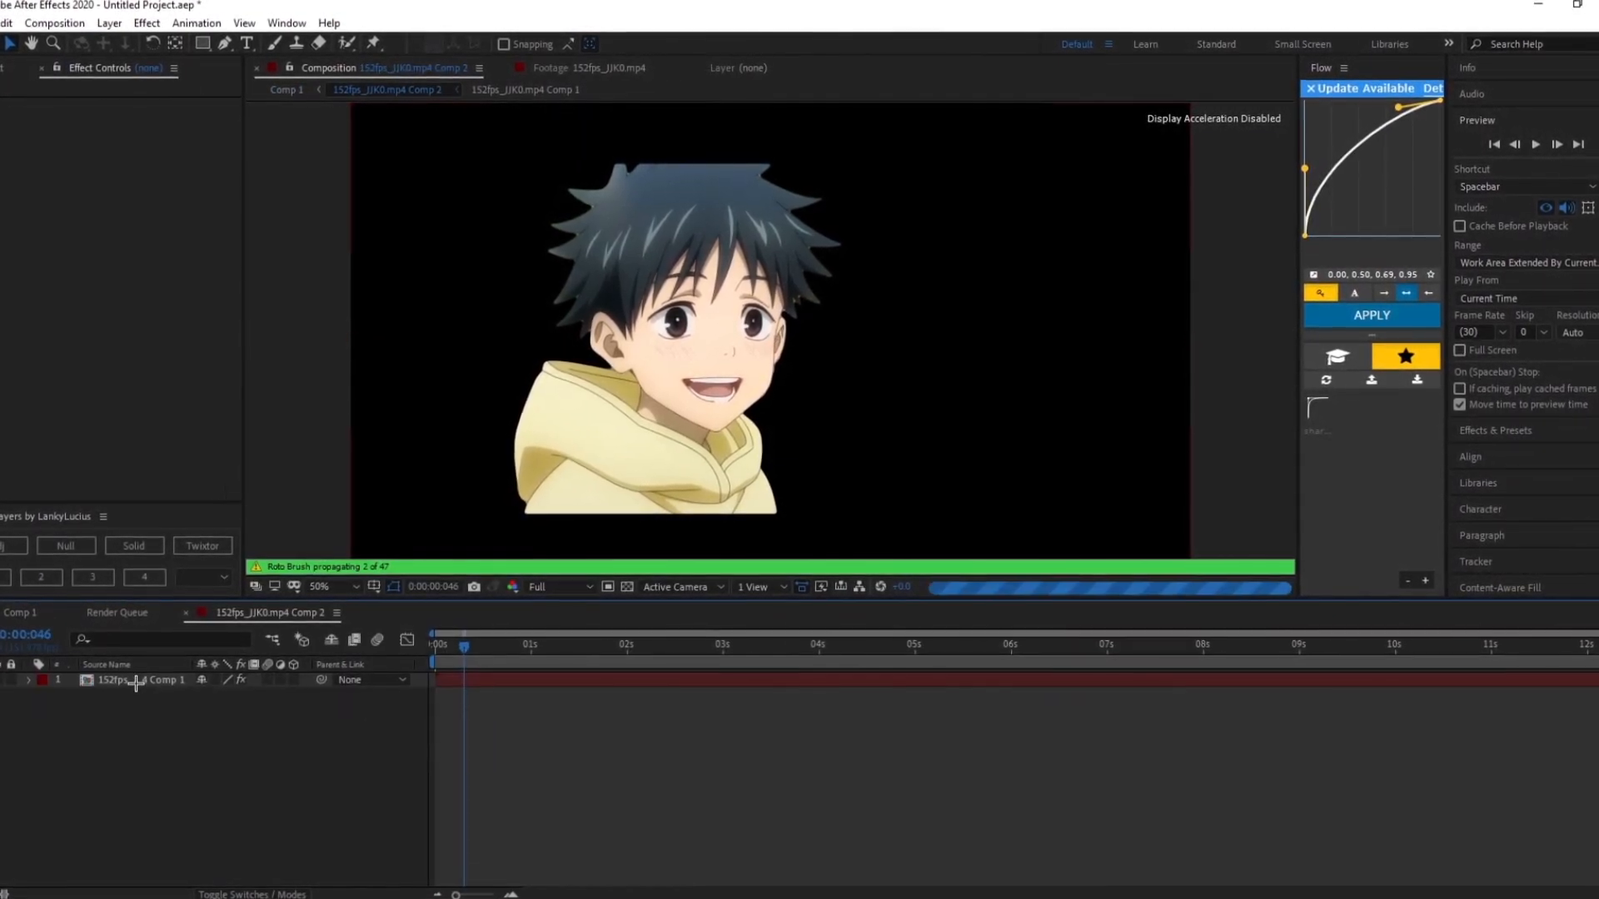
left_click(135, 680)
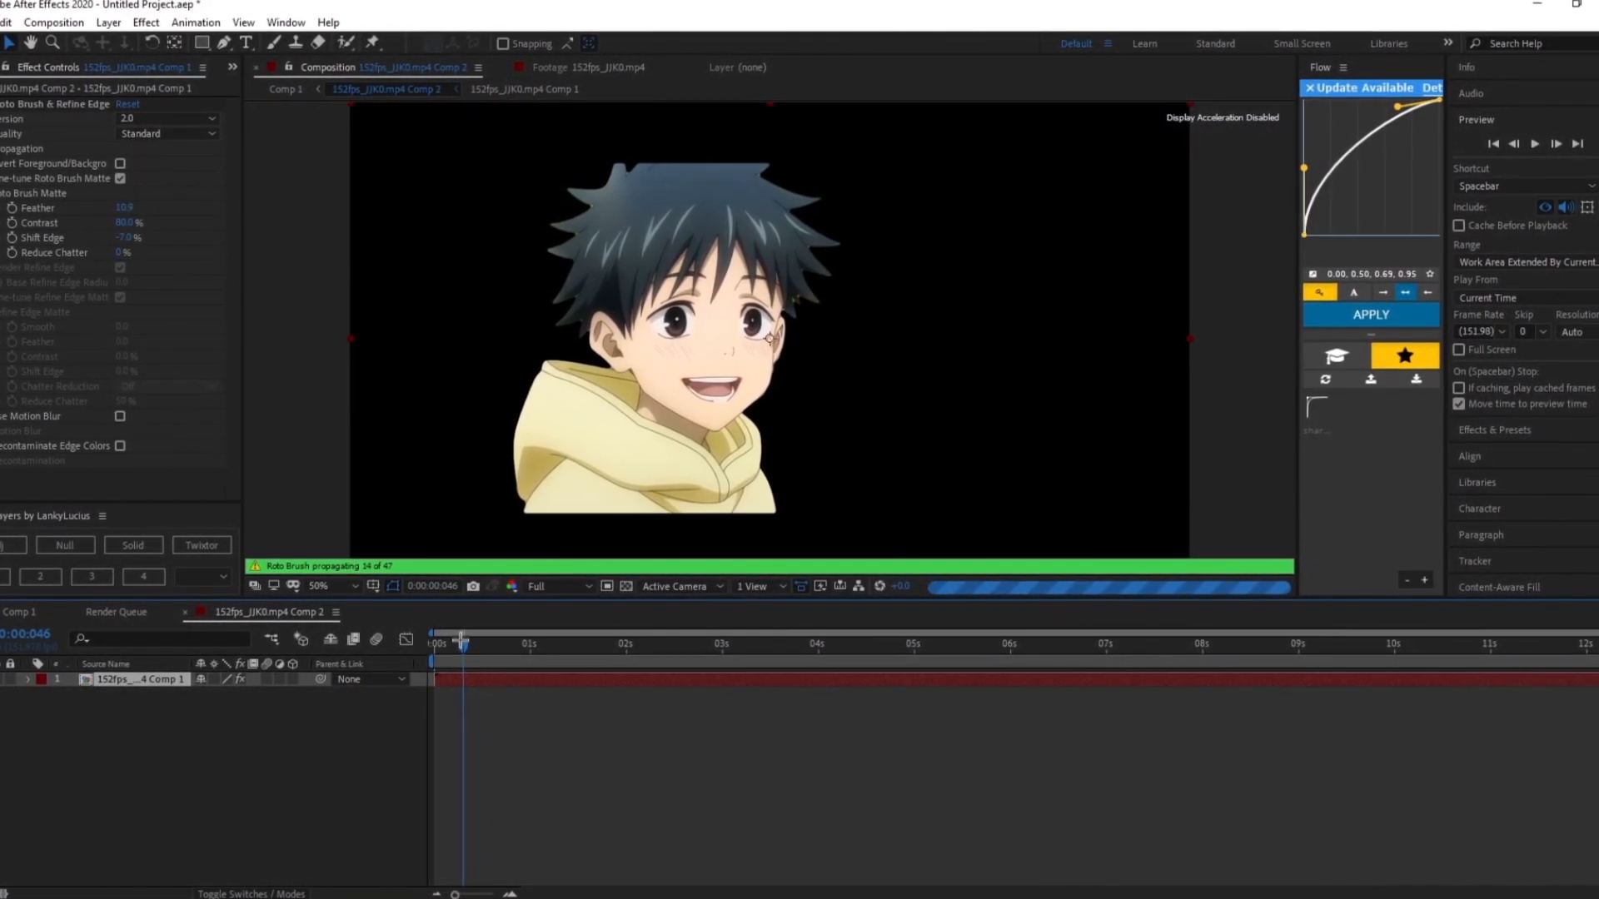
left_click_drag(463, 647, 280, 663)
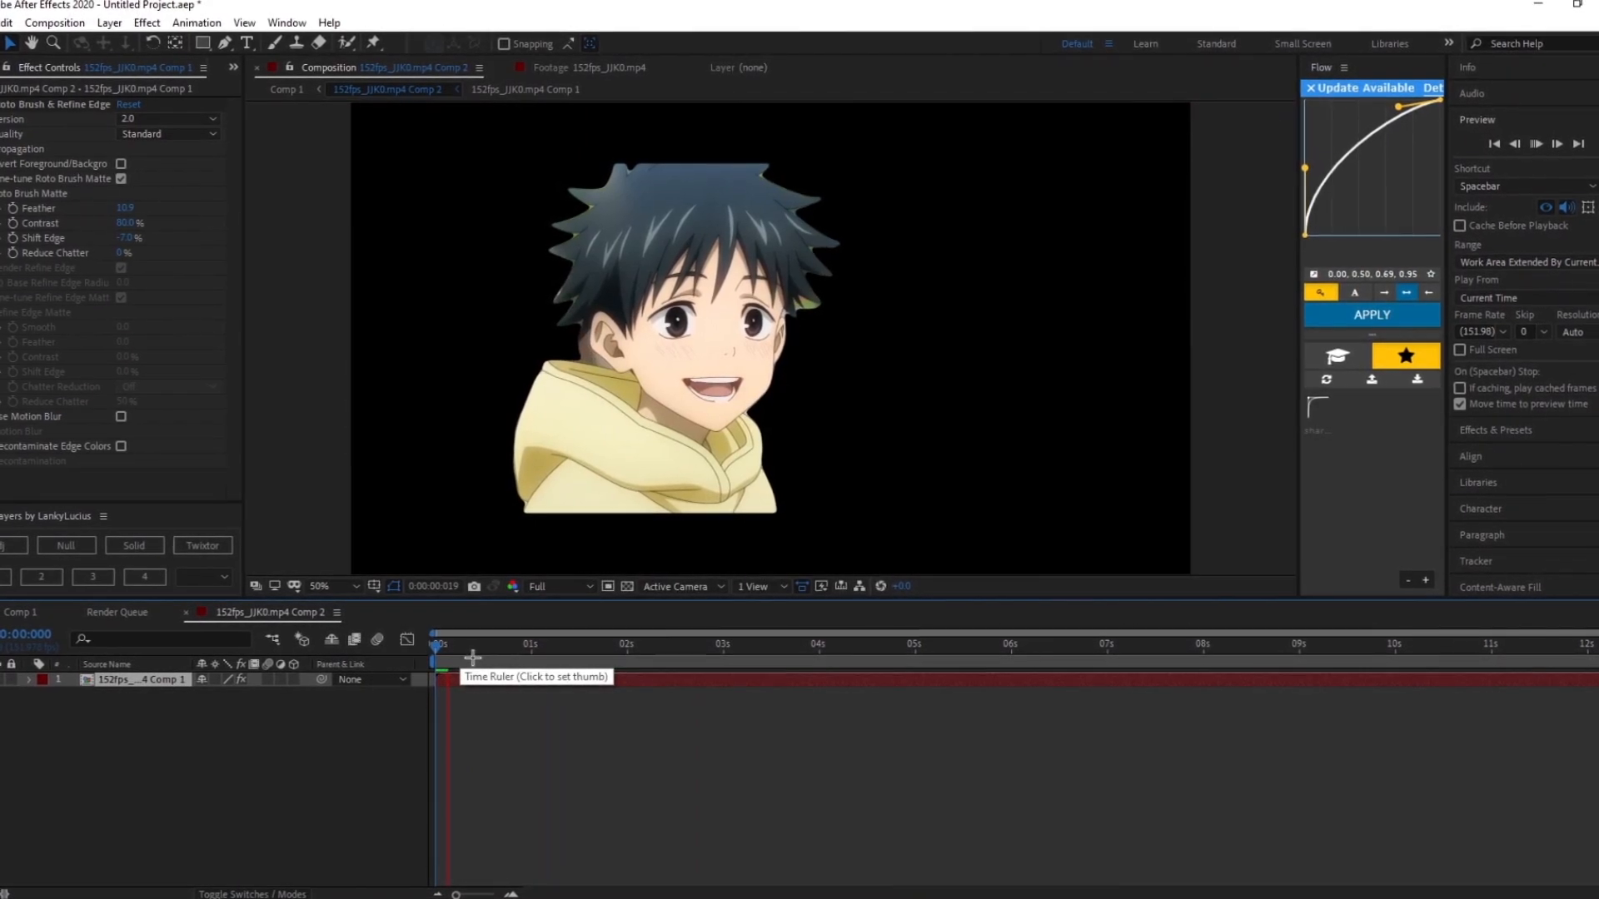
left_click(446, 648)
left_click_drag(447, 652, 466, 682)
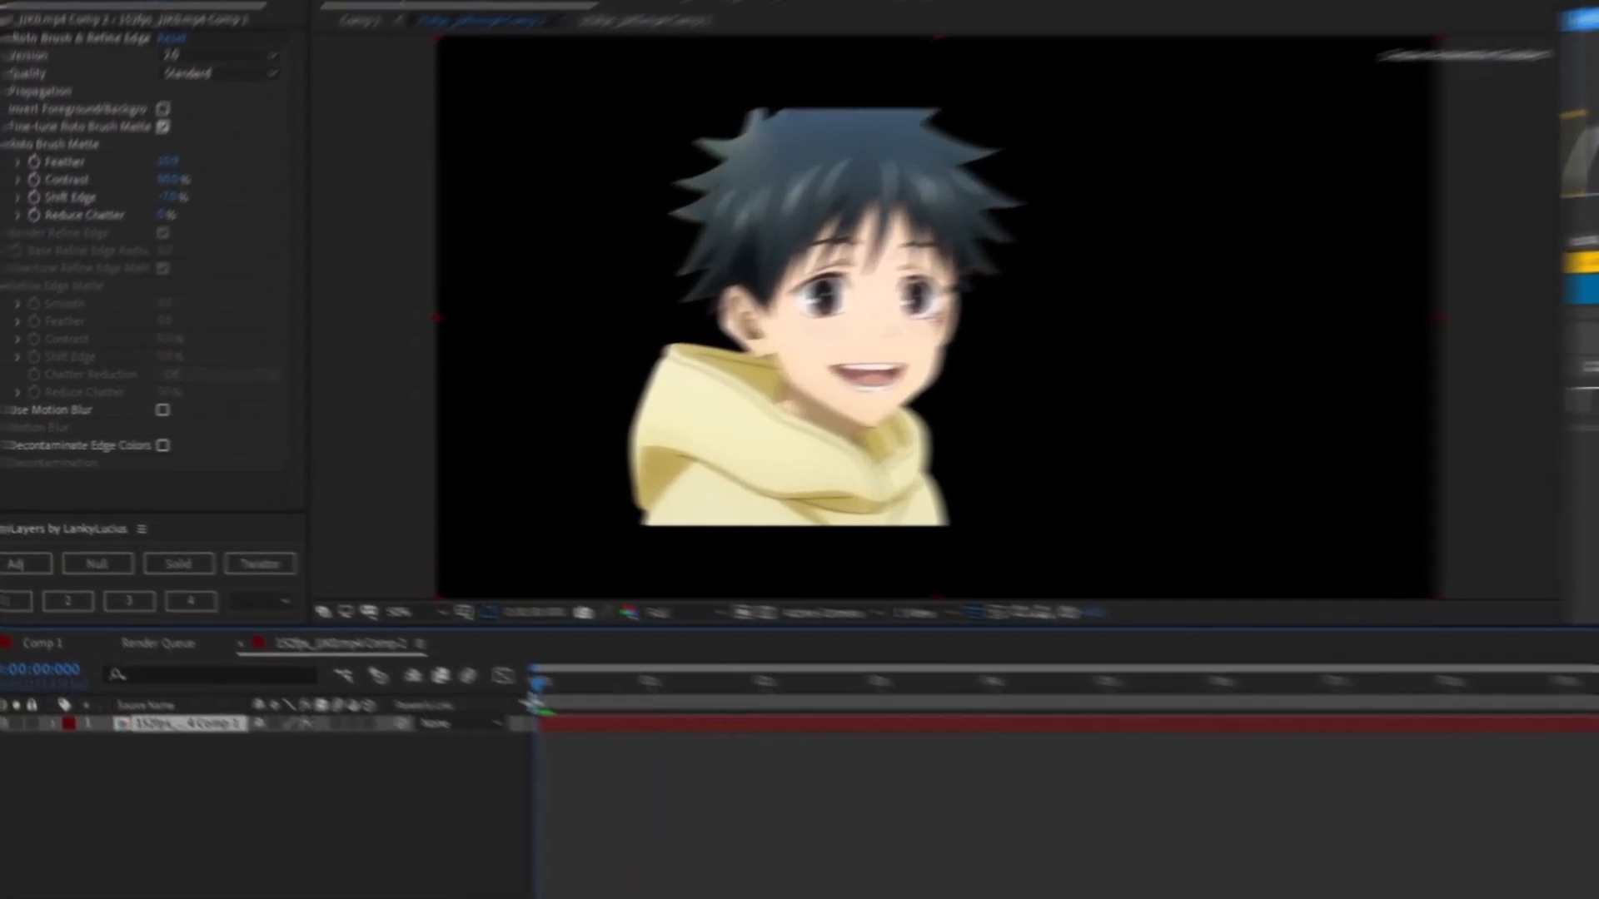
left_click_drag(713, 783, 691, 779)
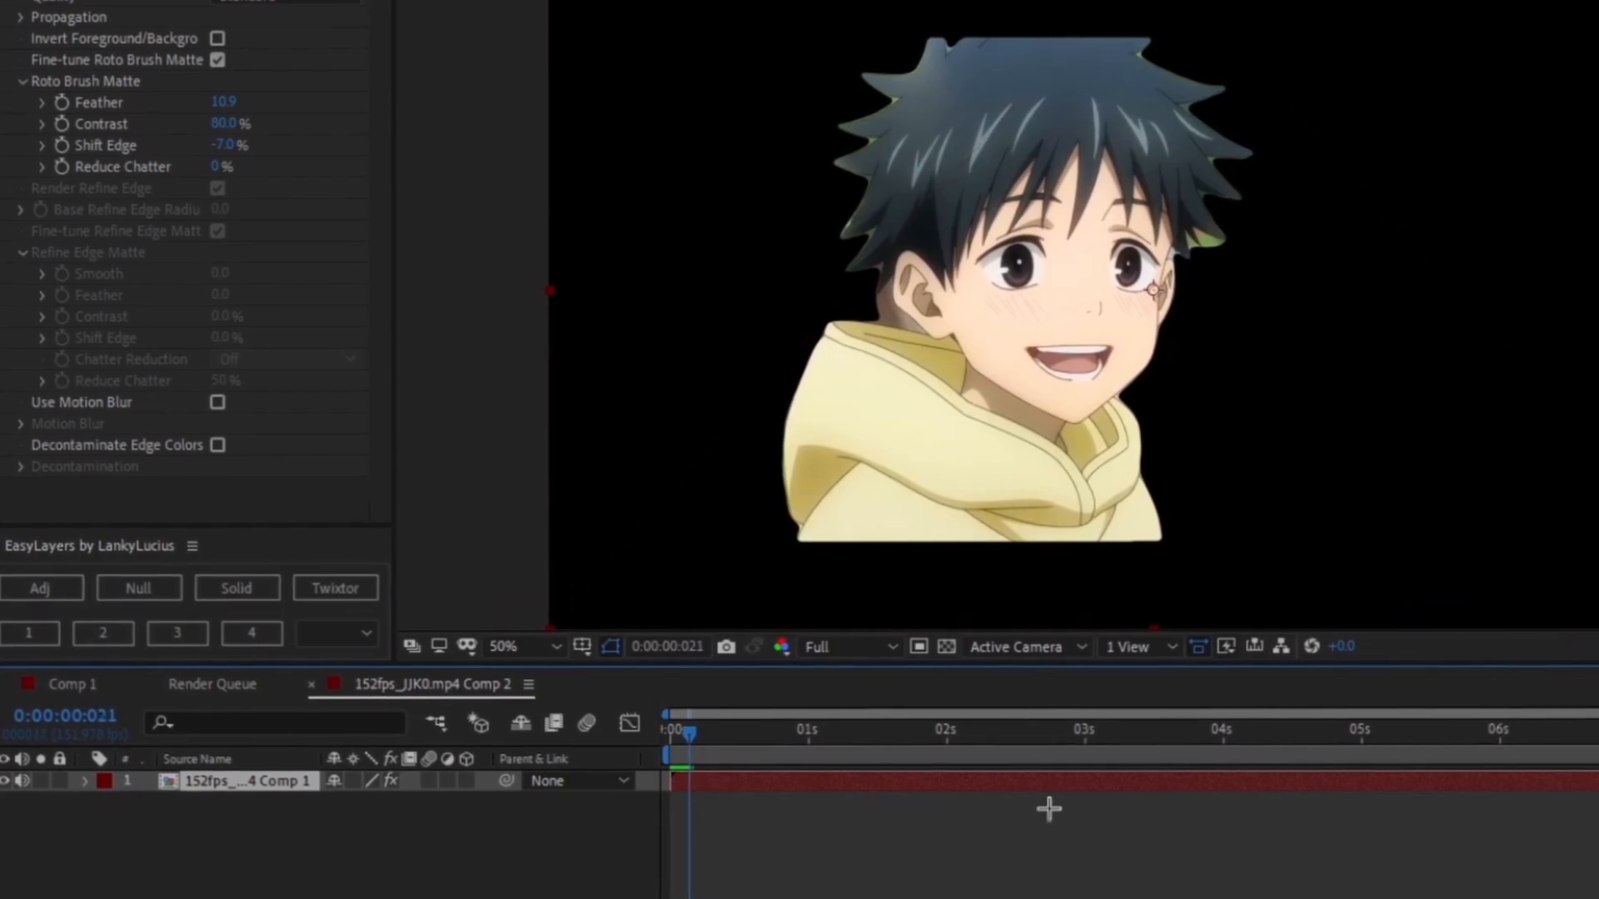
left_click_drag(1598, 714, 871, 787)
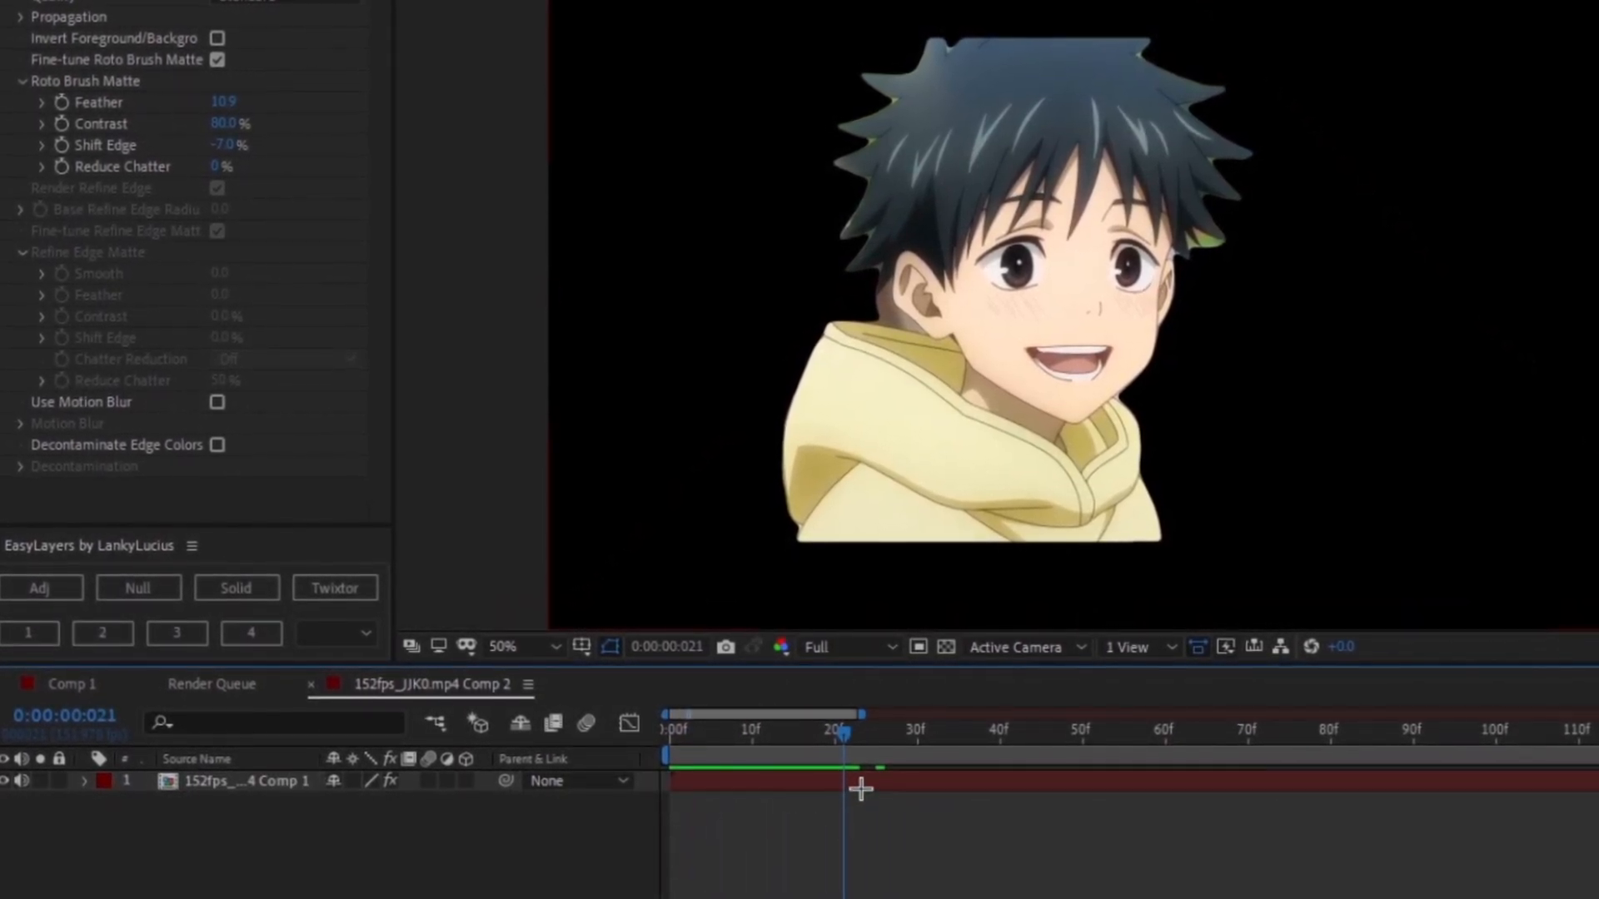
key("ctrl+shift+d")
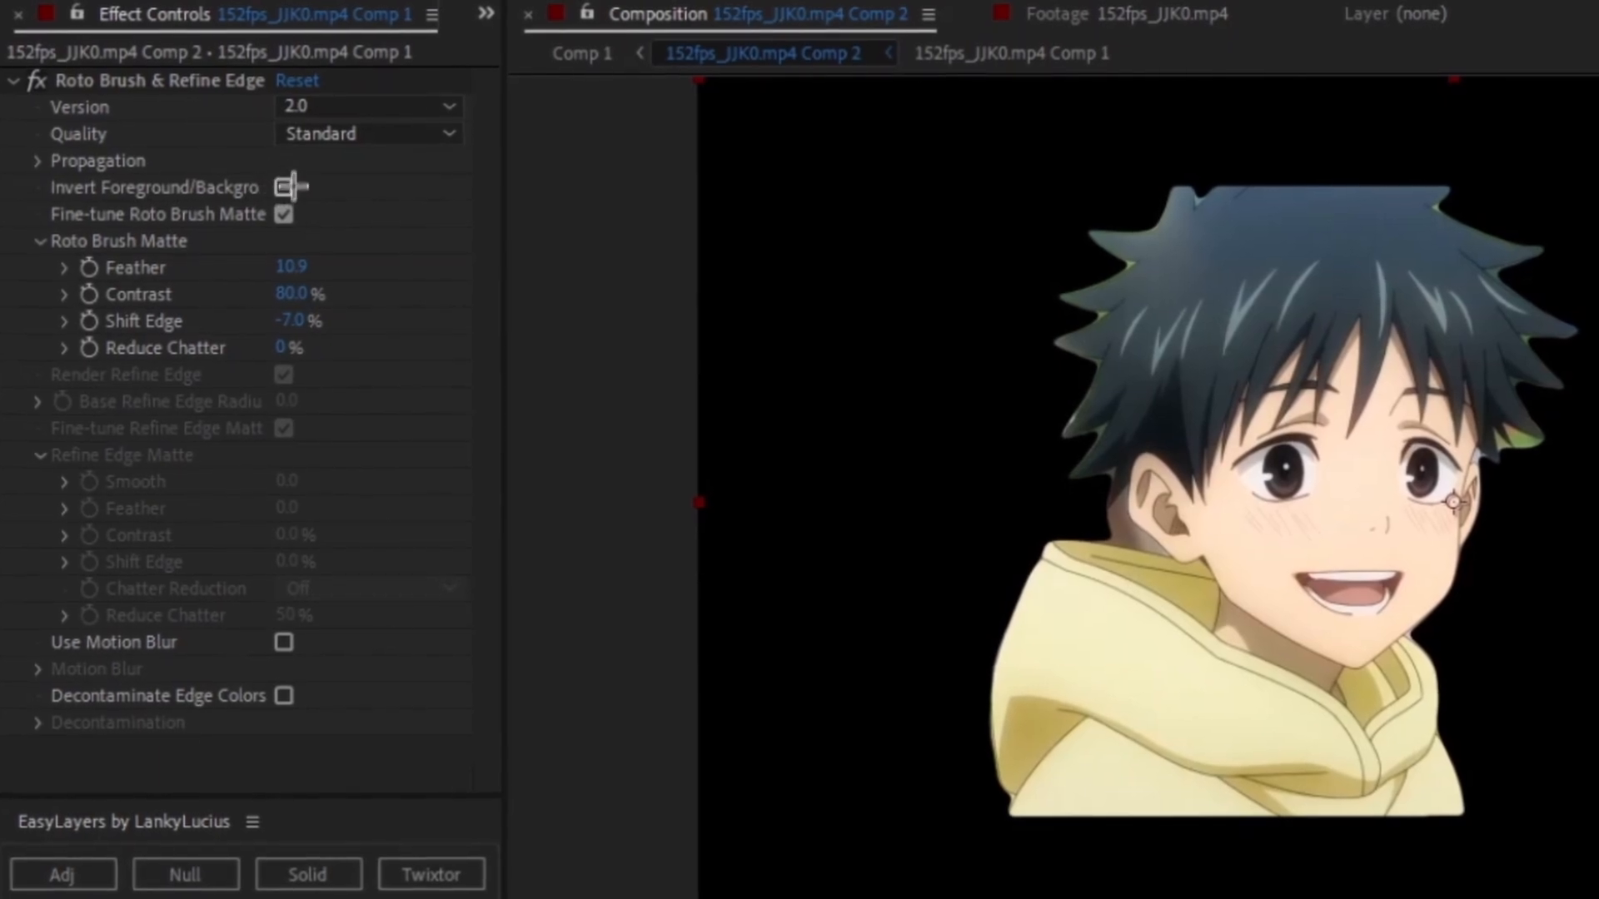
left_click(283, 187)
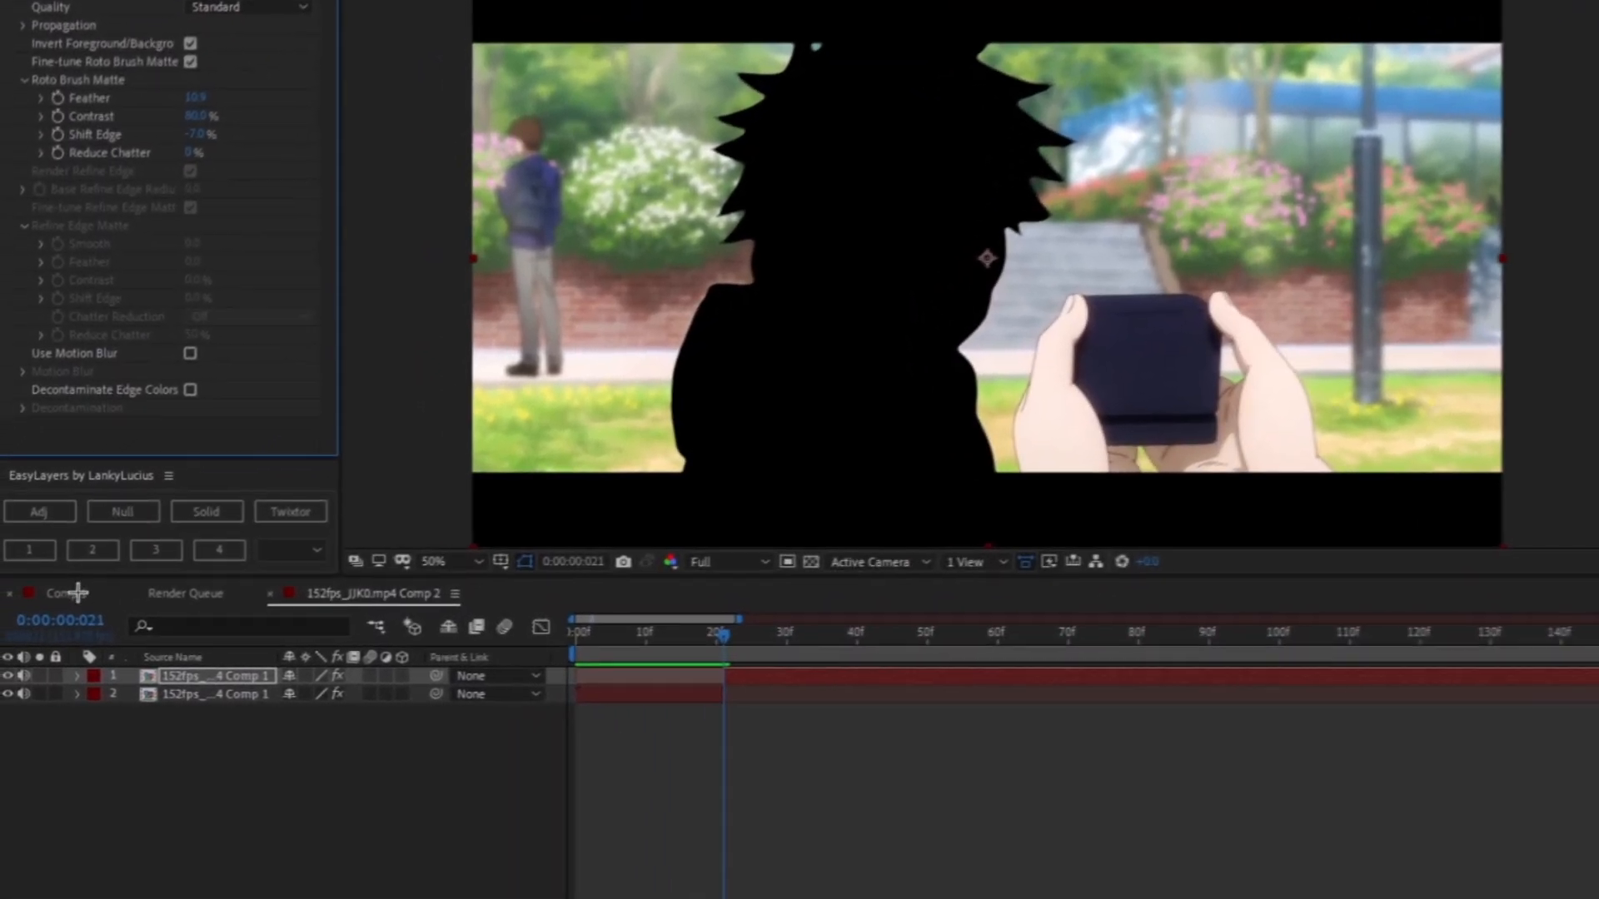
- Bring the inverted background layer from the nested composition into Comp 1 above the character
left_click(22, 611)
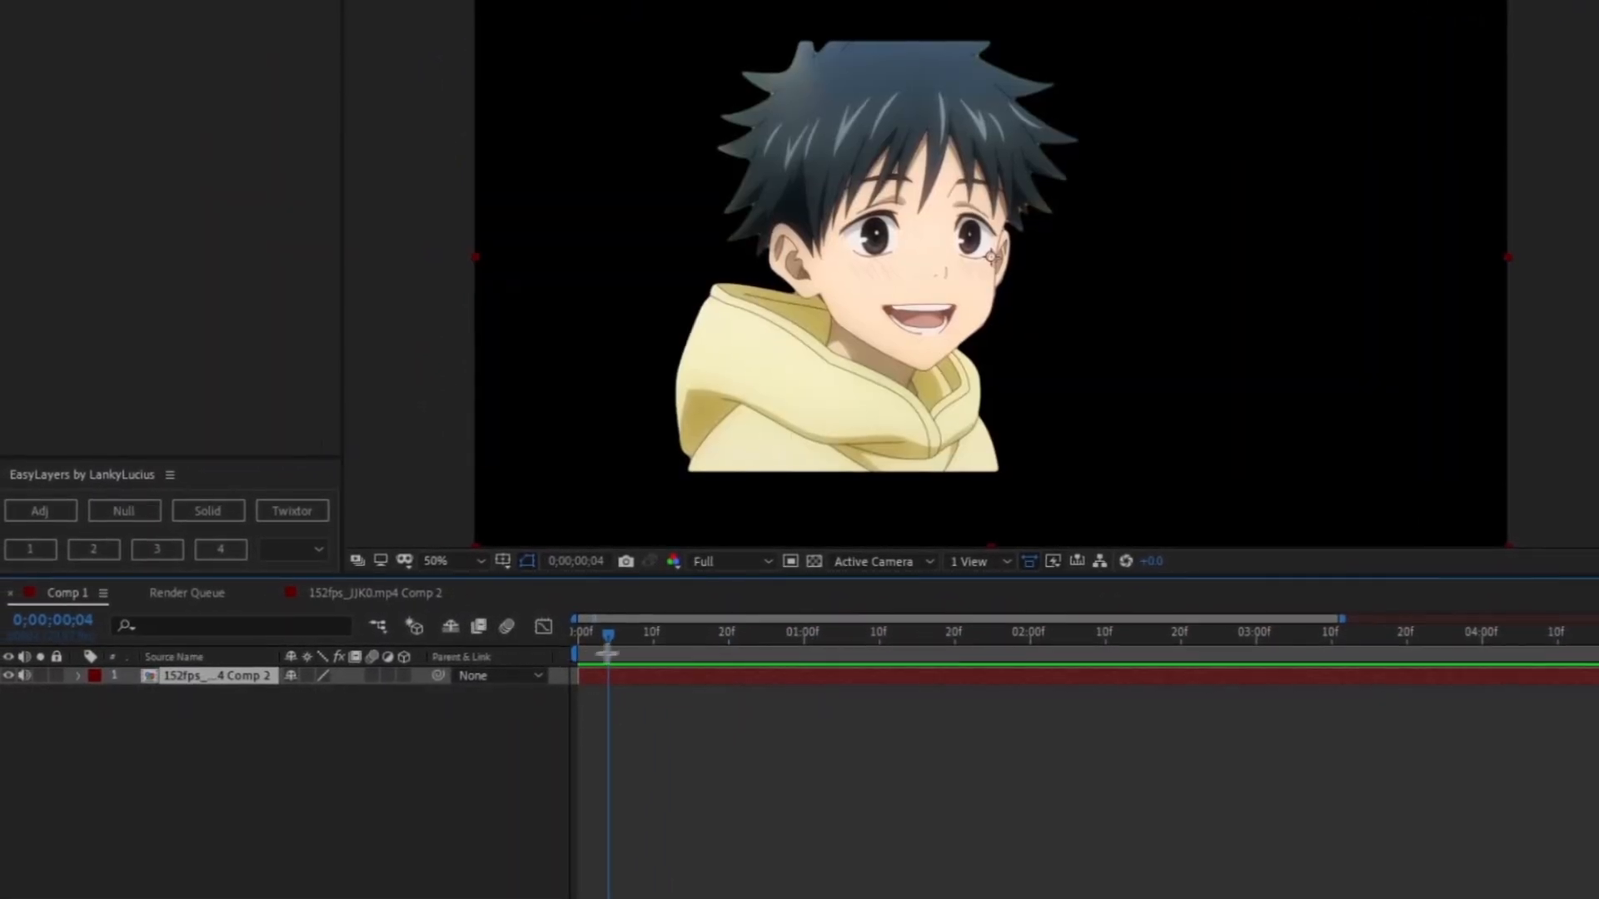
left_click_drag(609, 644, 555, 673)
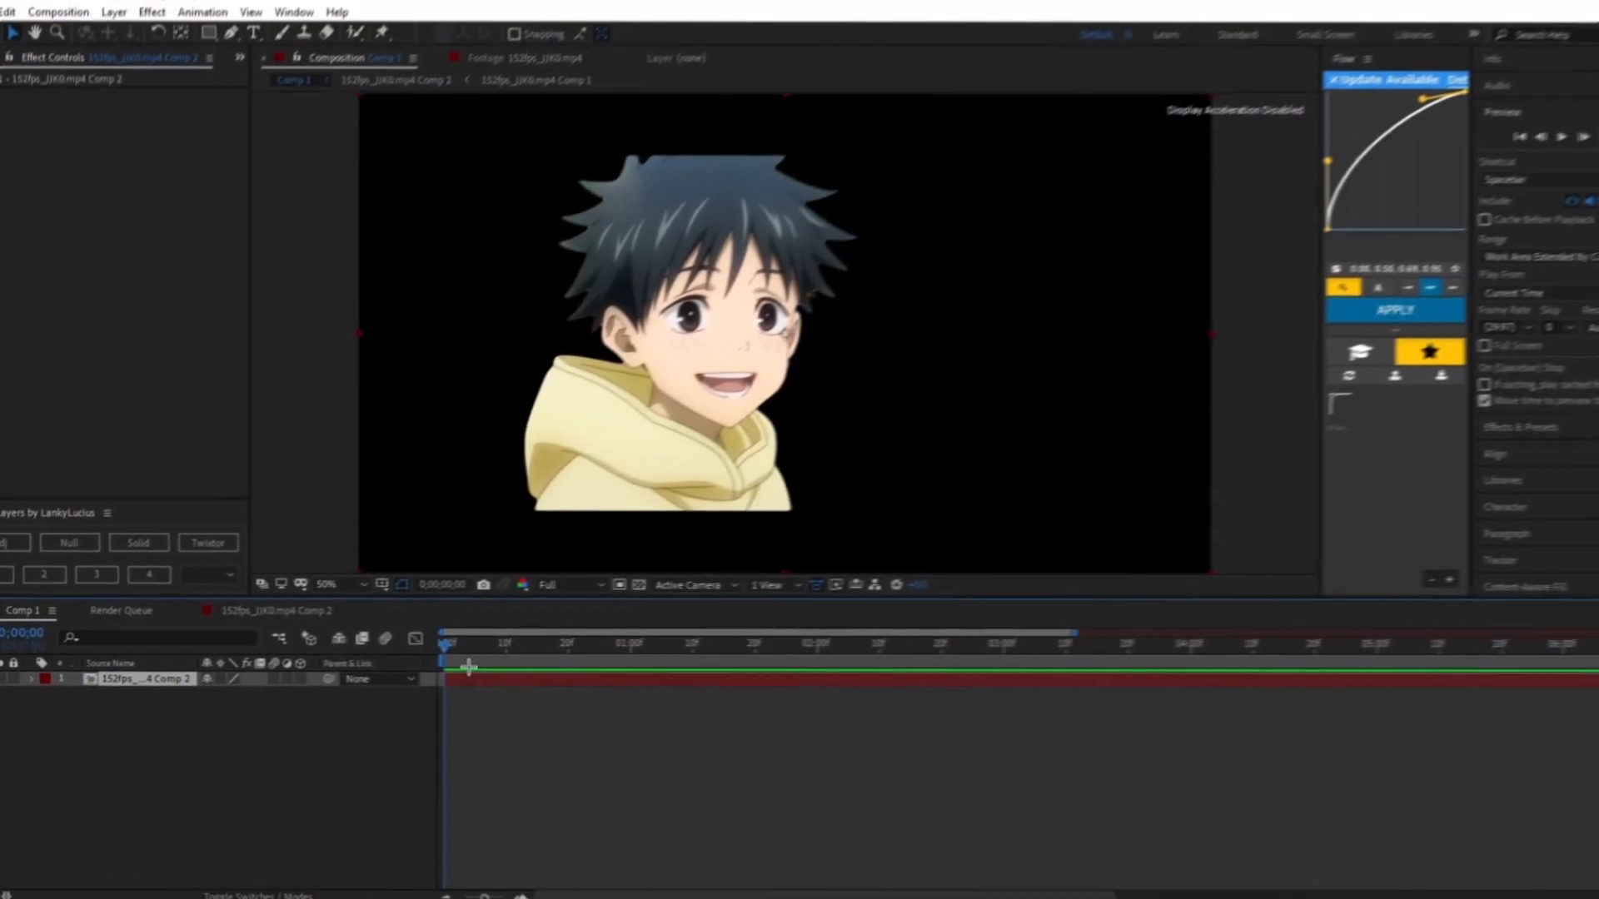
key("space")
key("space")
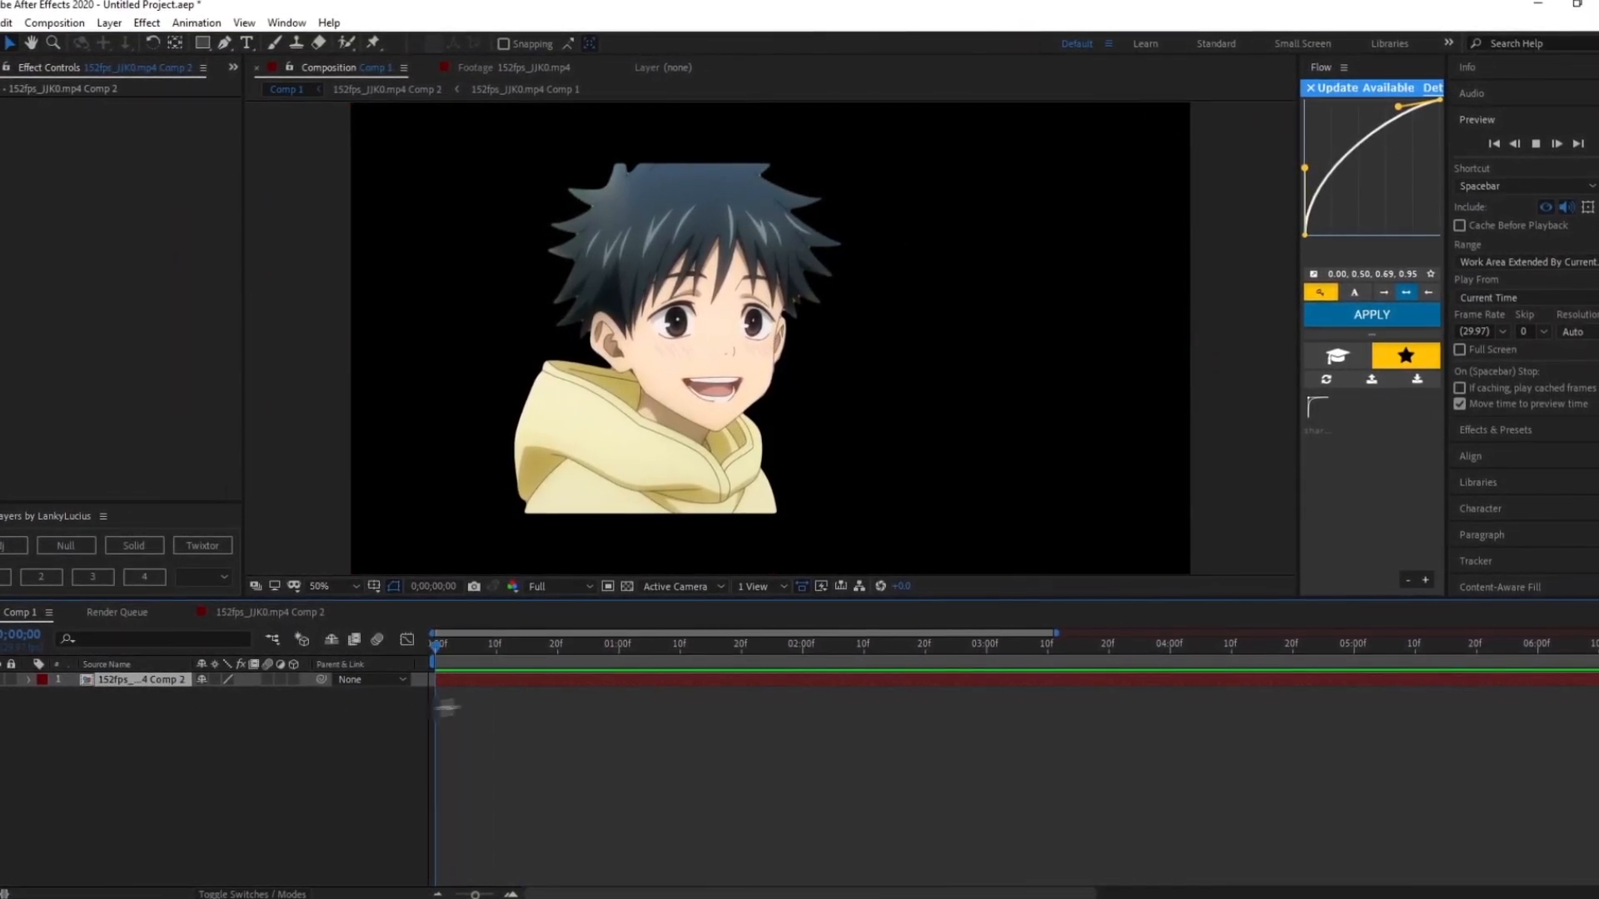
double_click(476, 683)
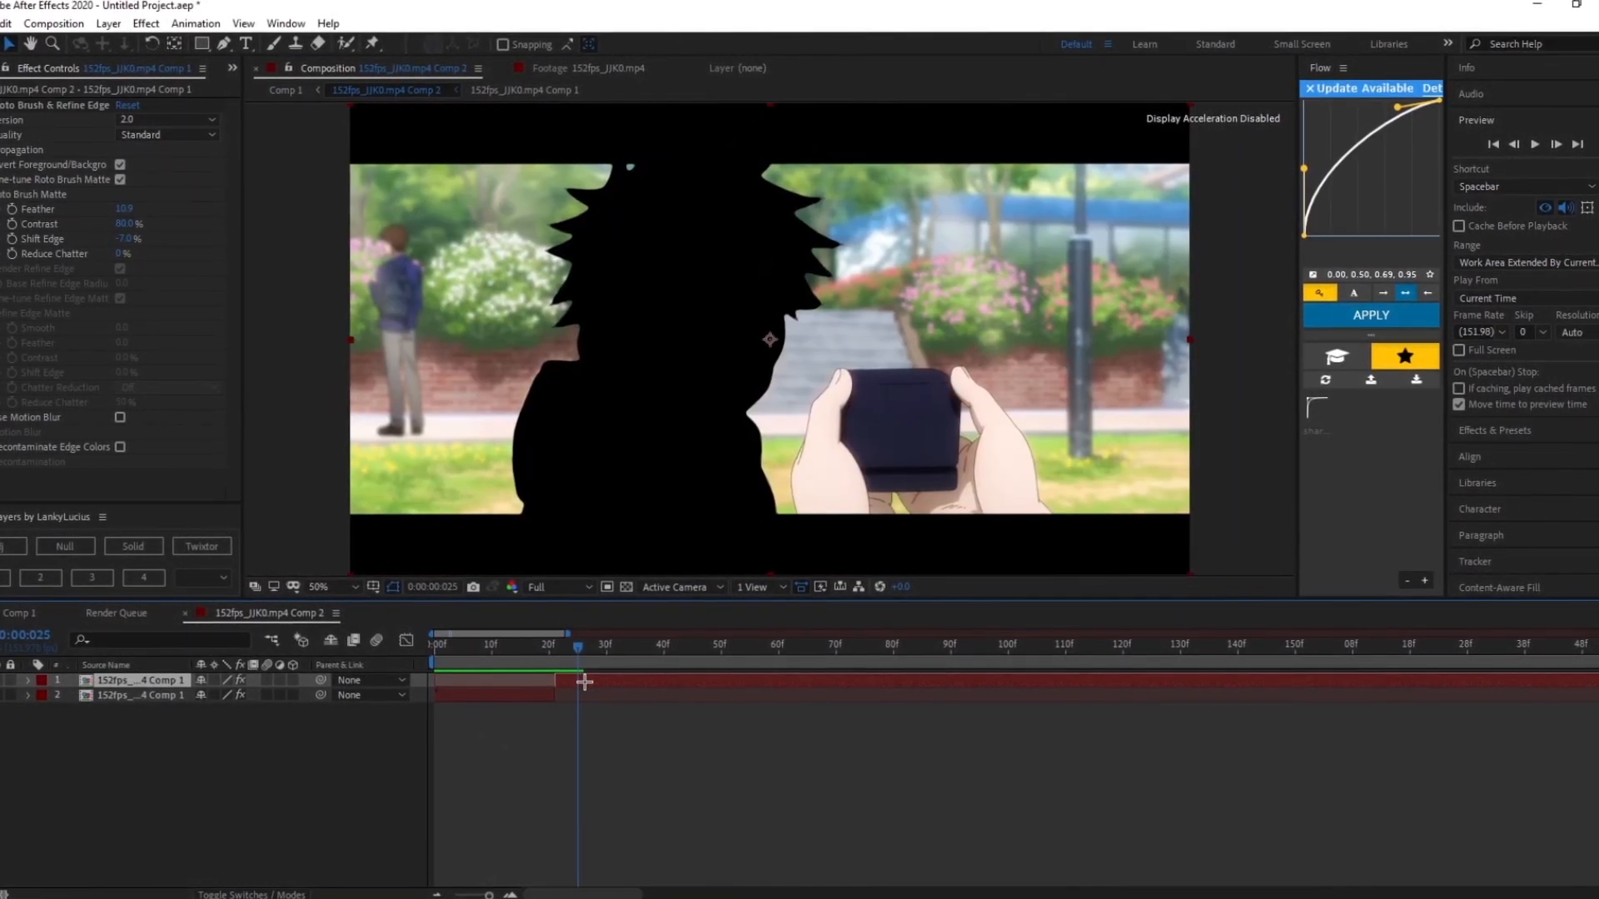
left_click(12, 614)
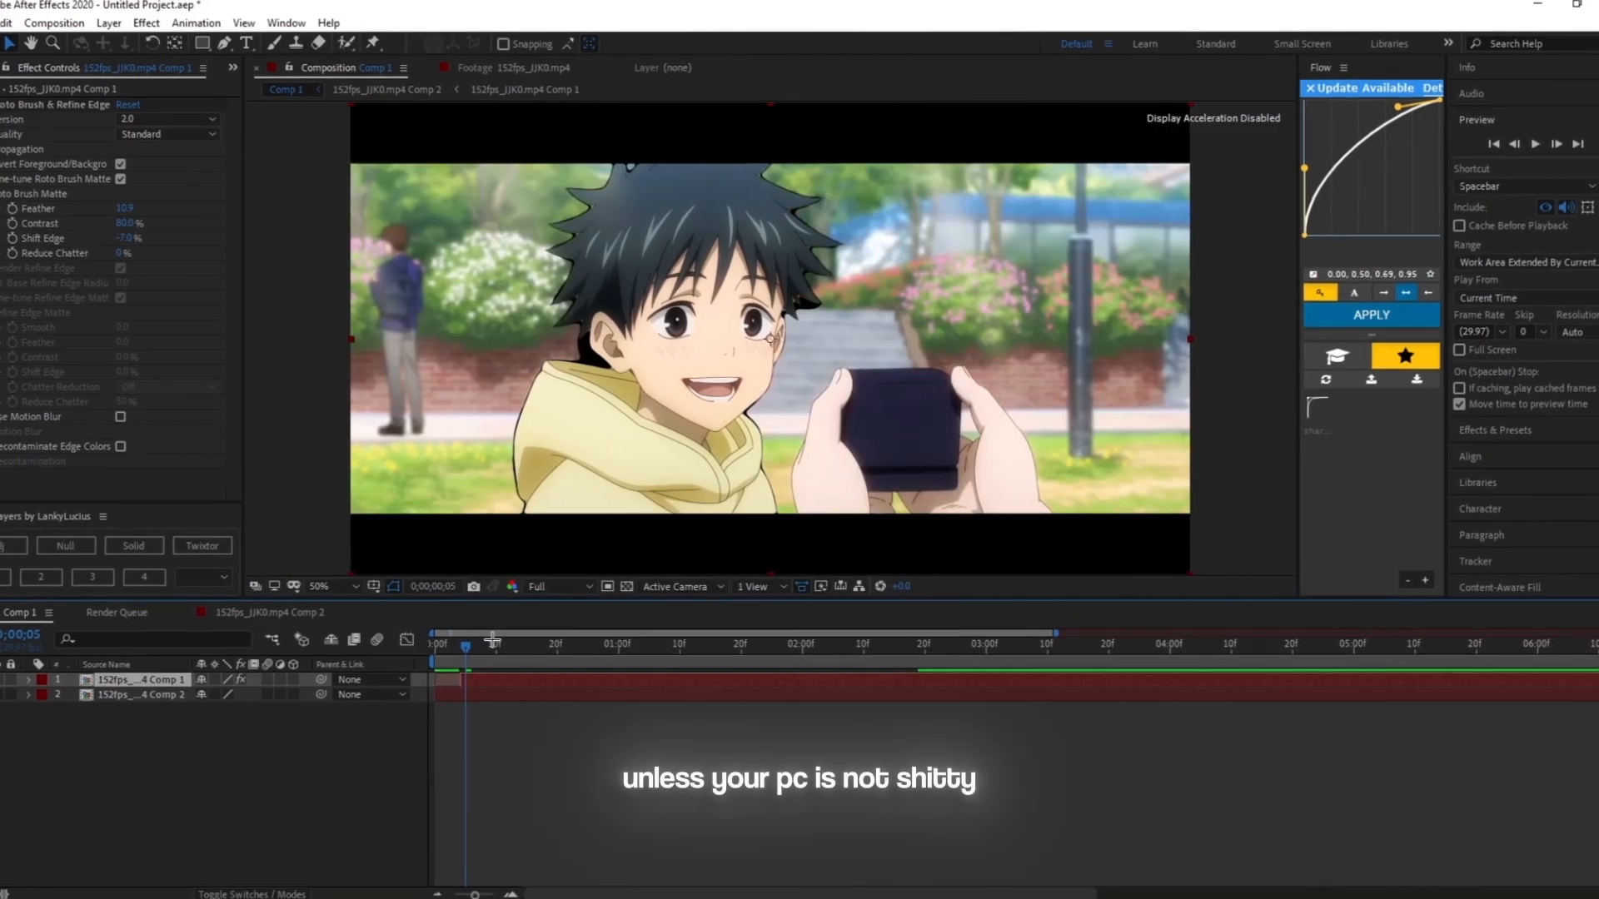
left_click_drag(466, 649, 448, 674)
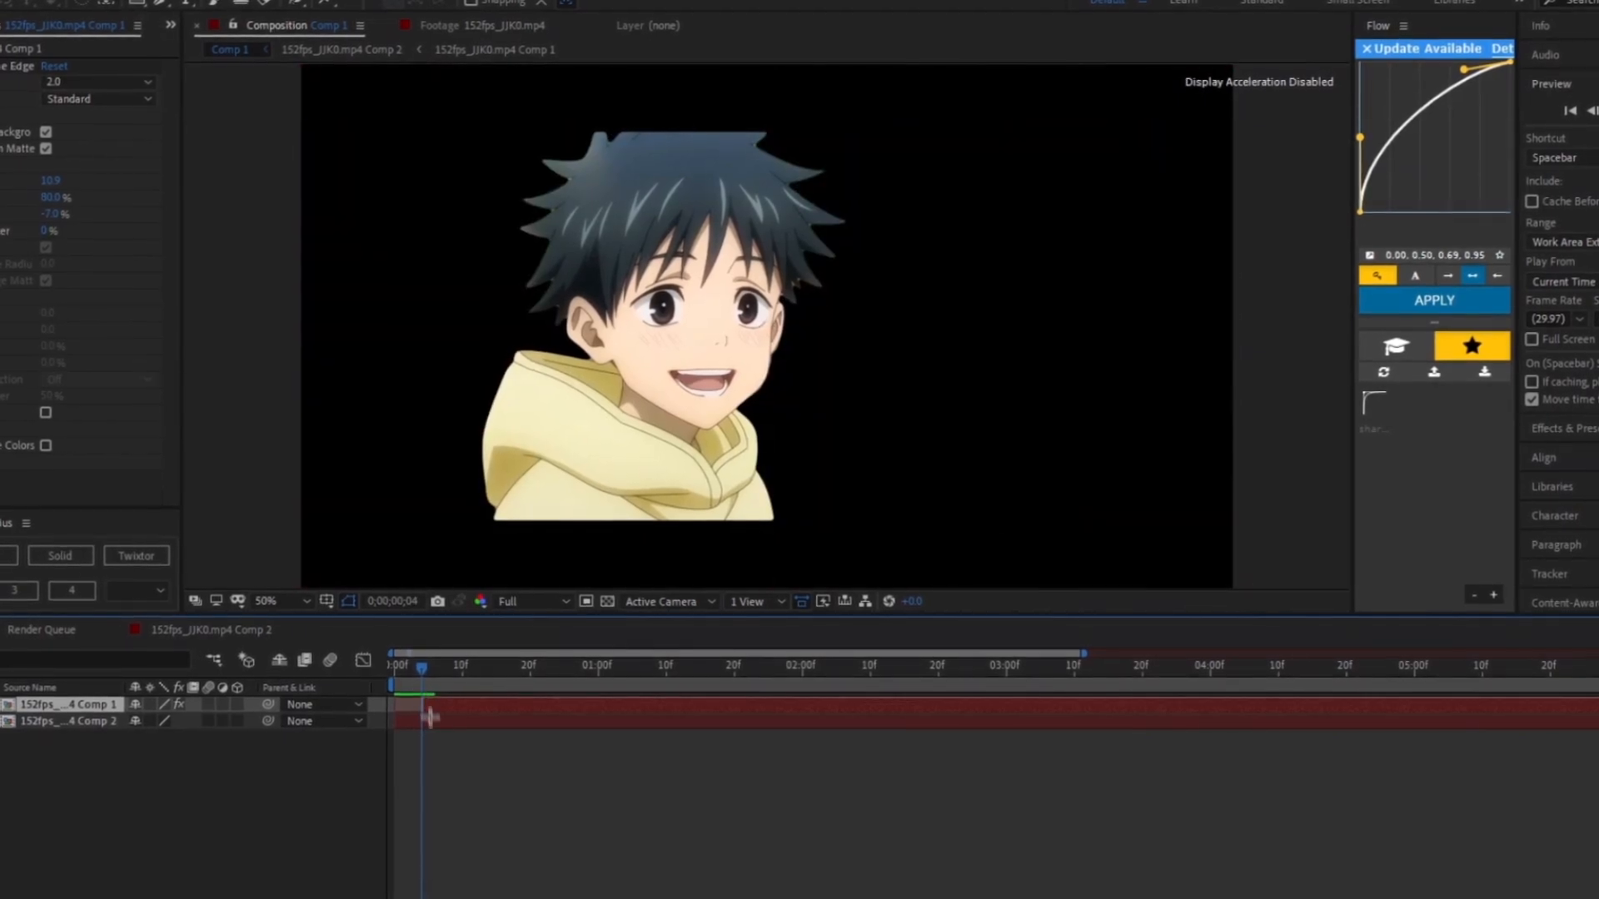
left_click(430, 720)
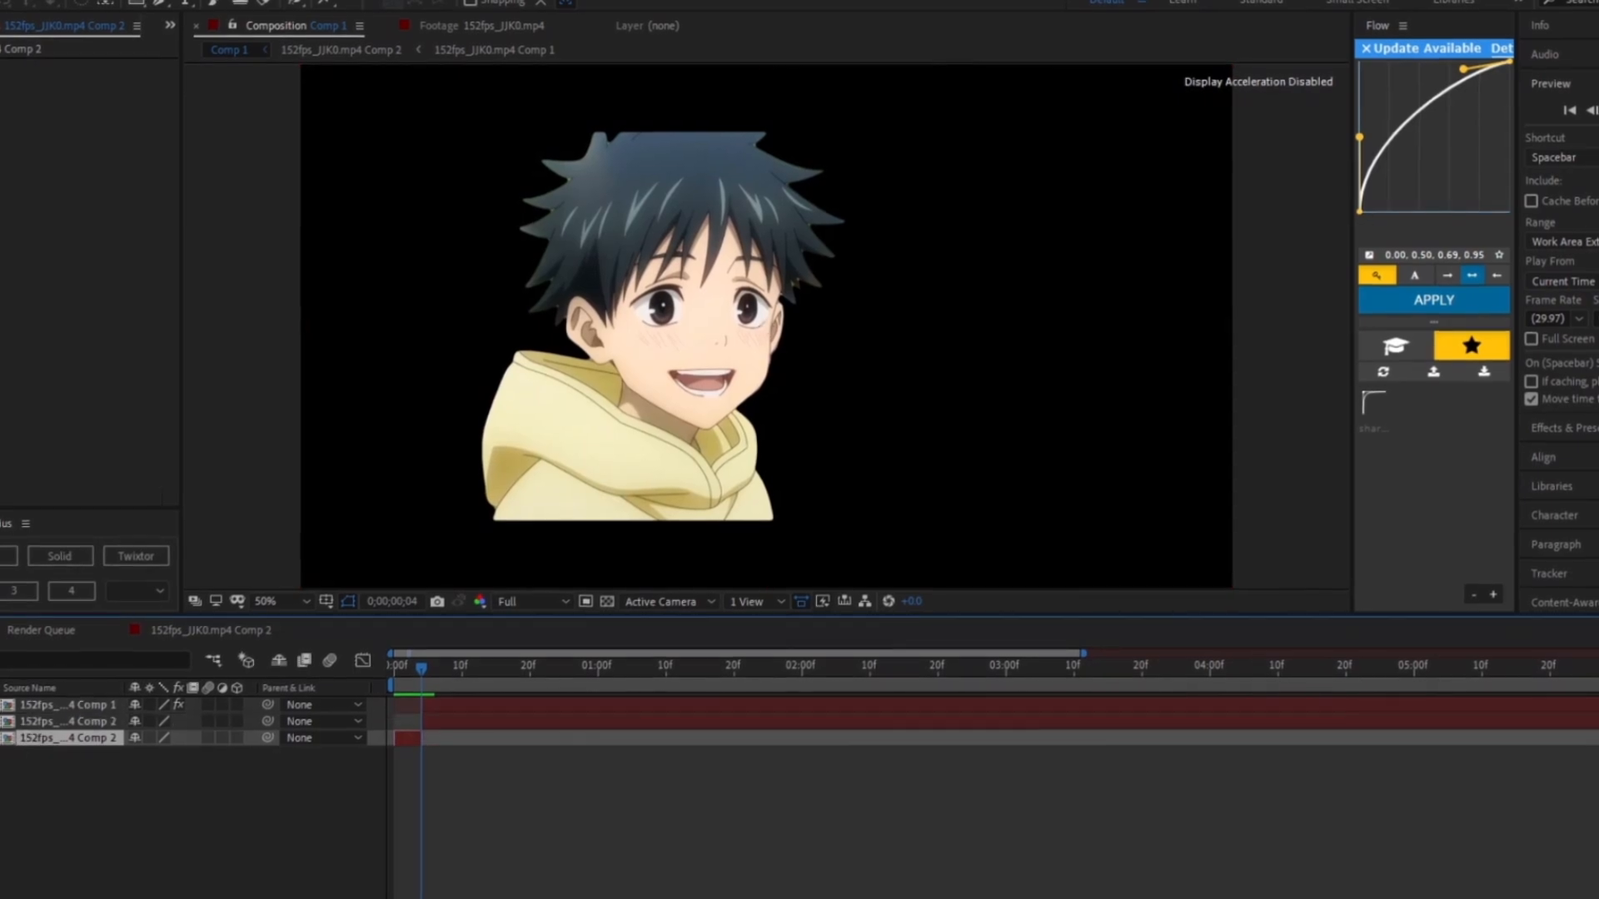
left_click(2, 705)
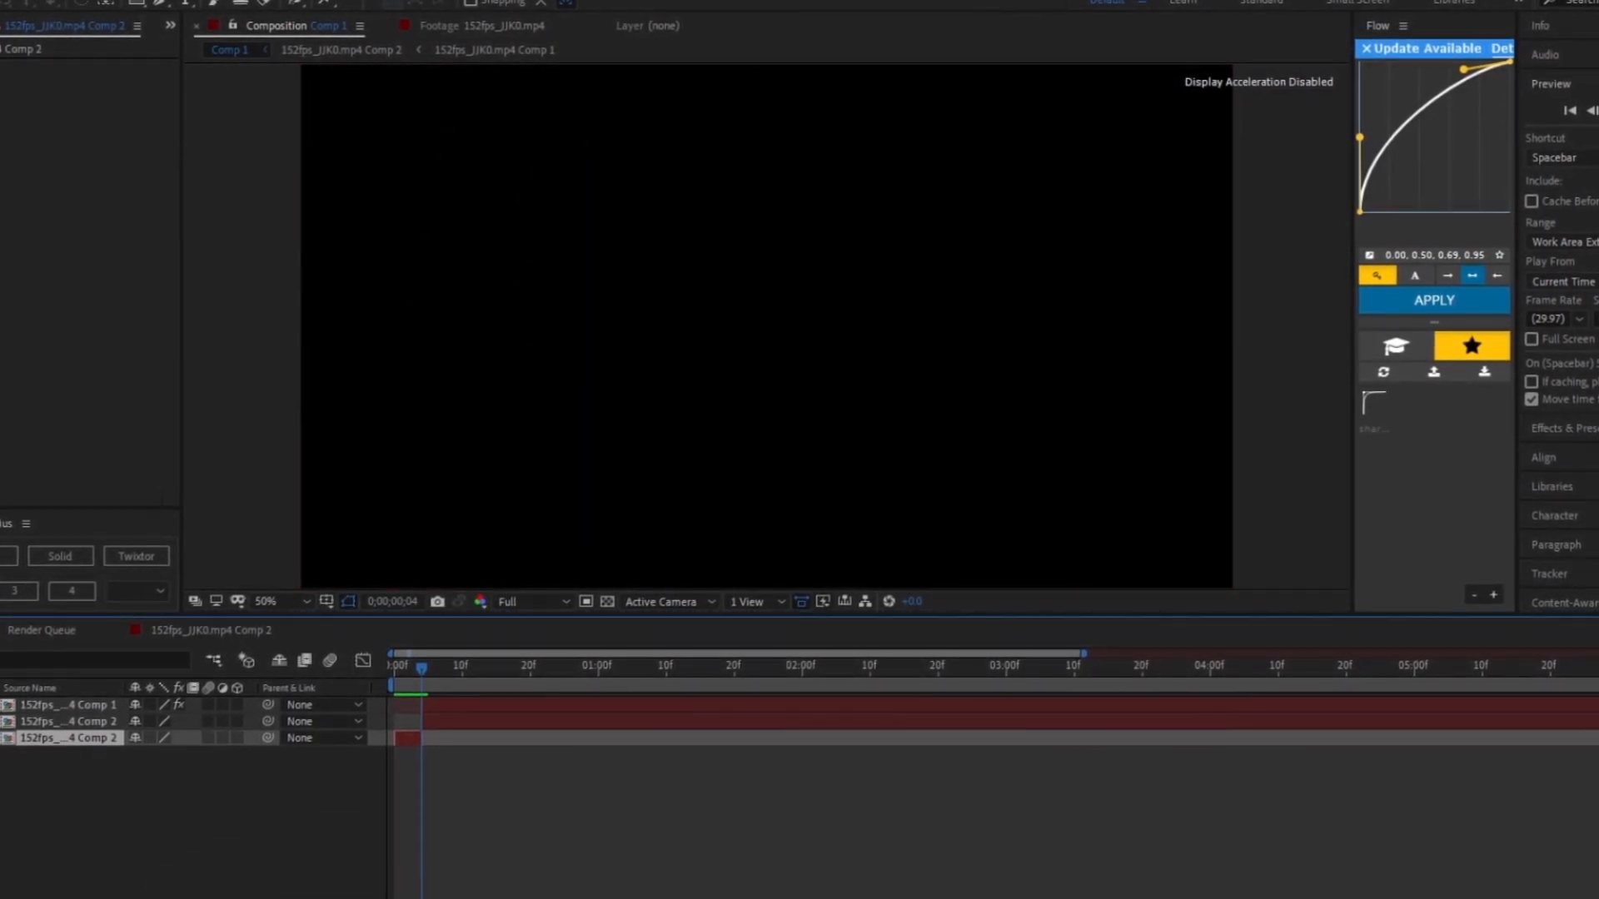
left_click(1, 706)
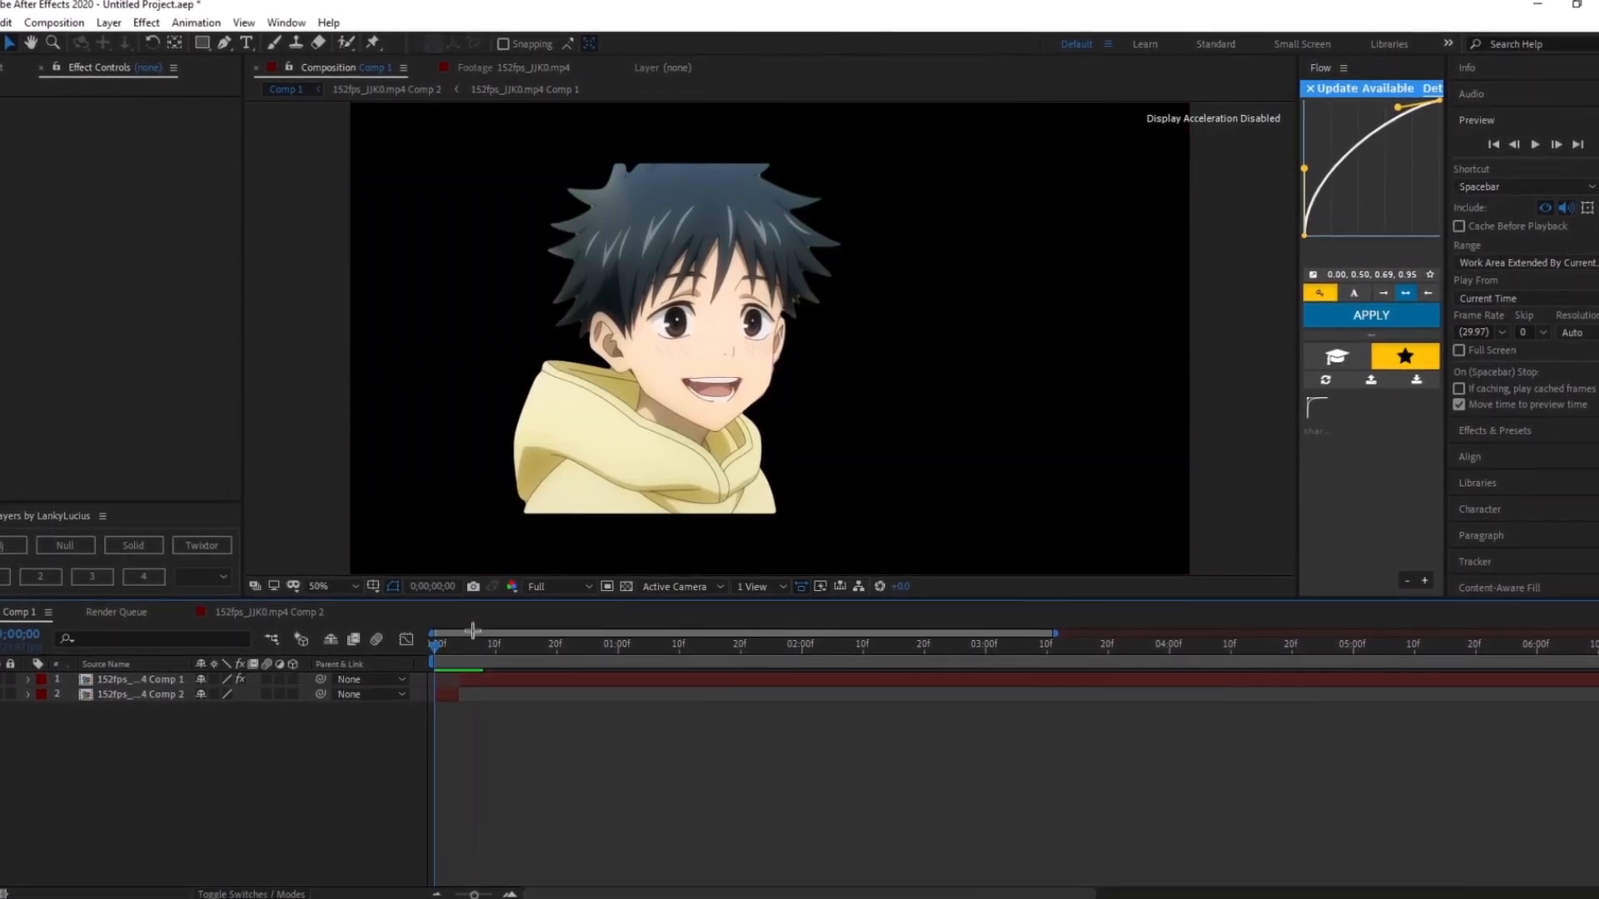
- Add an adjustment layer directly above the frozen character layer
left_click_drag(438, 644, 86, 708)
key("=")
left_click(455, 698)
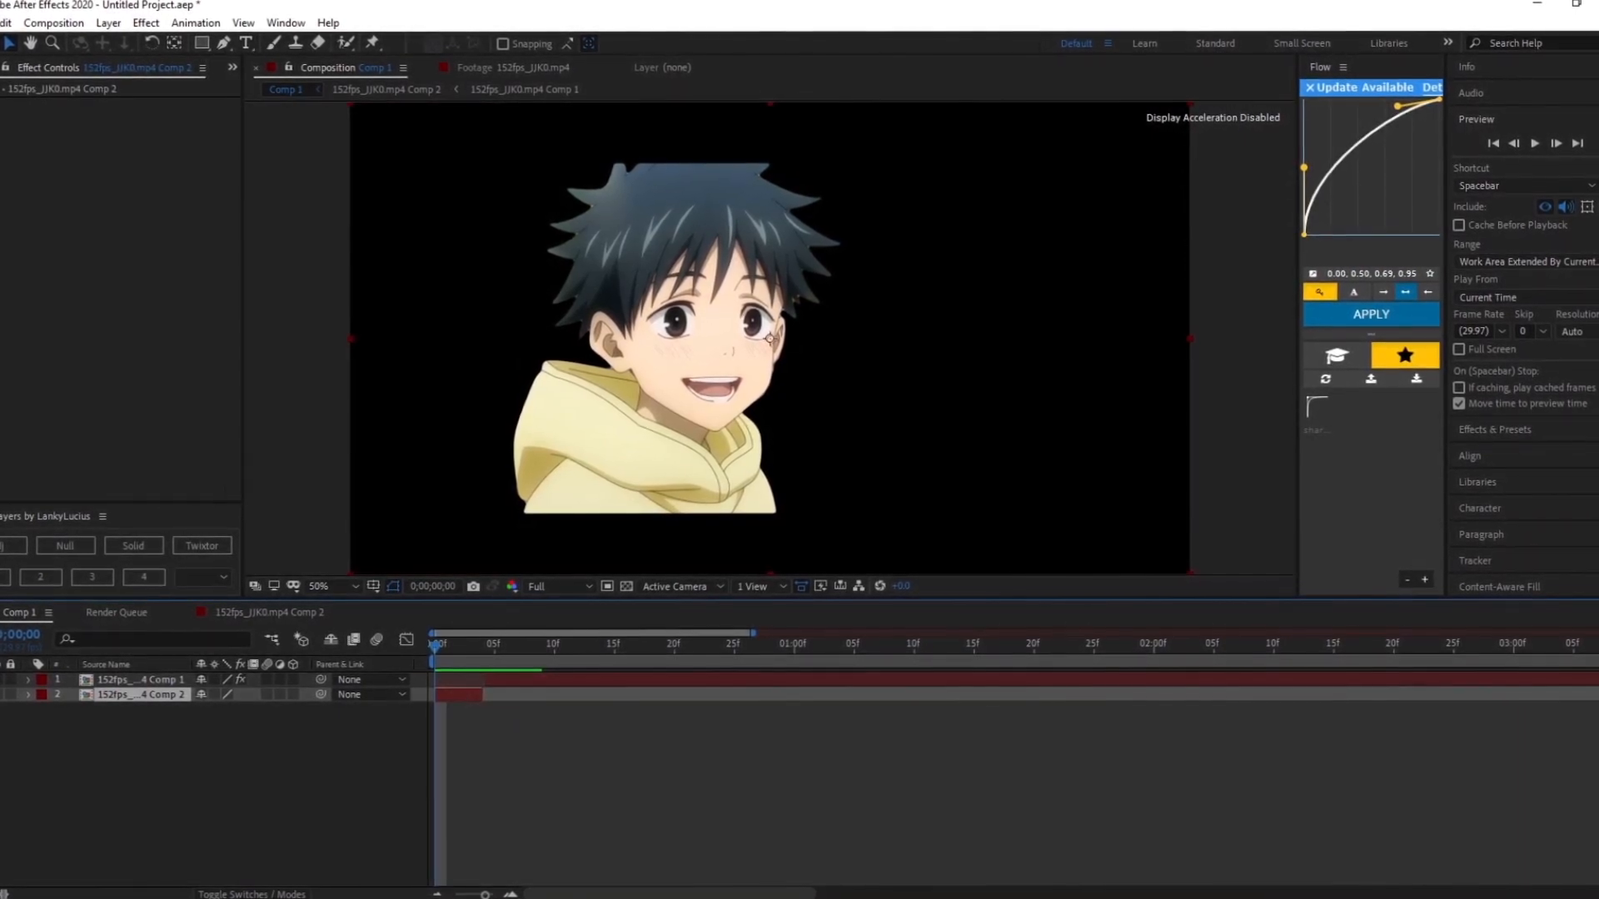
left_click(13, 546)
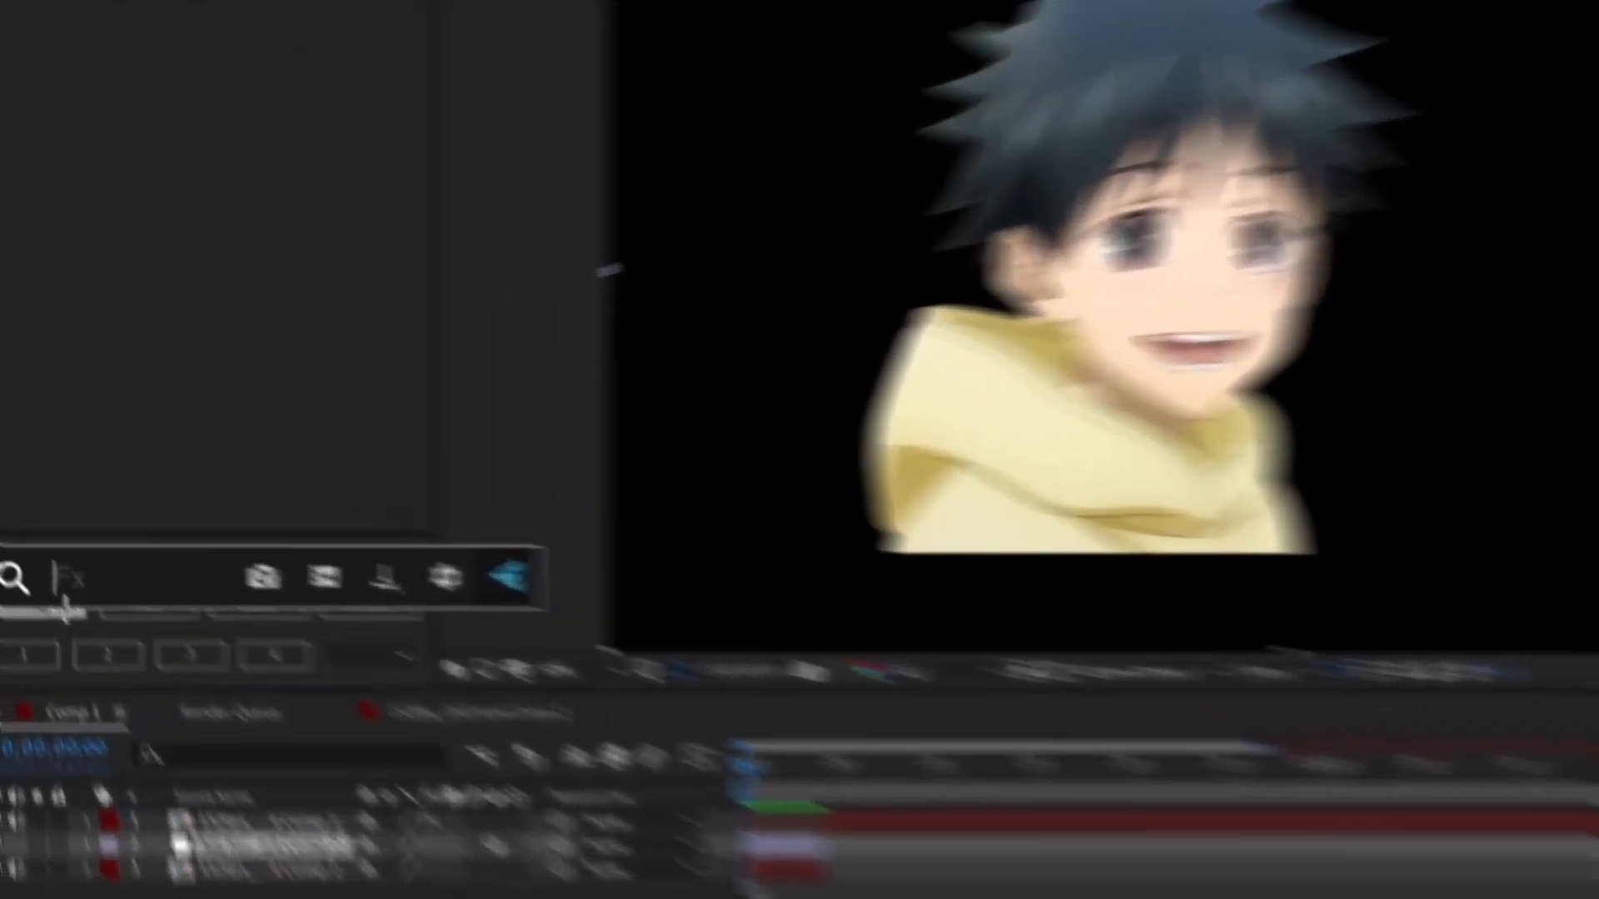
- Apply BCC Gaussian Blur to the new adjustment layer
type("bcc")
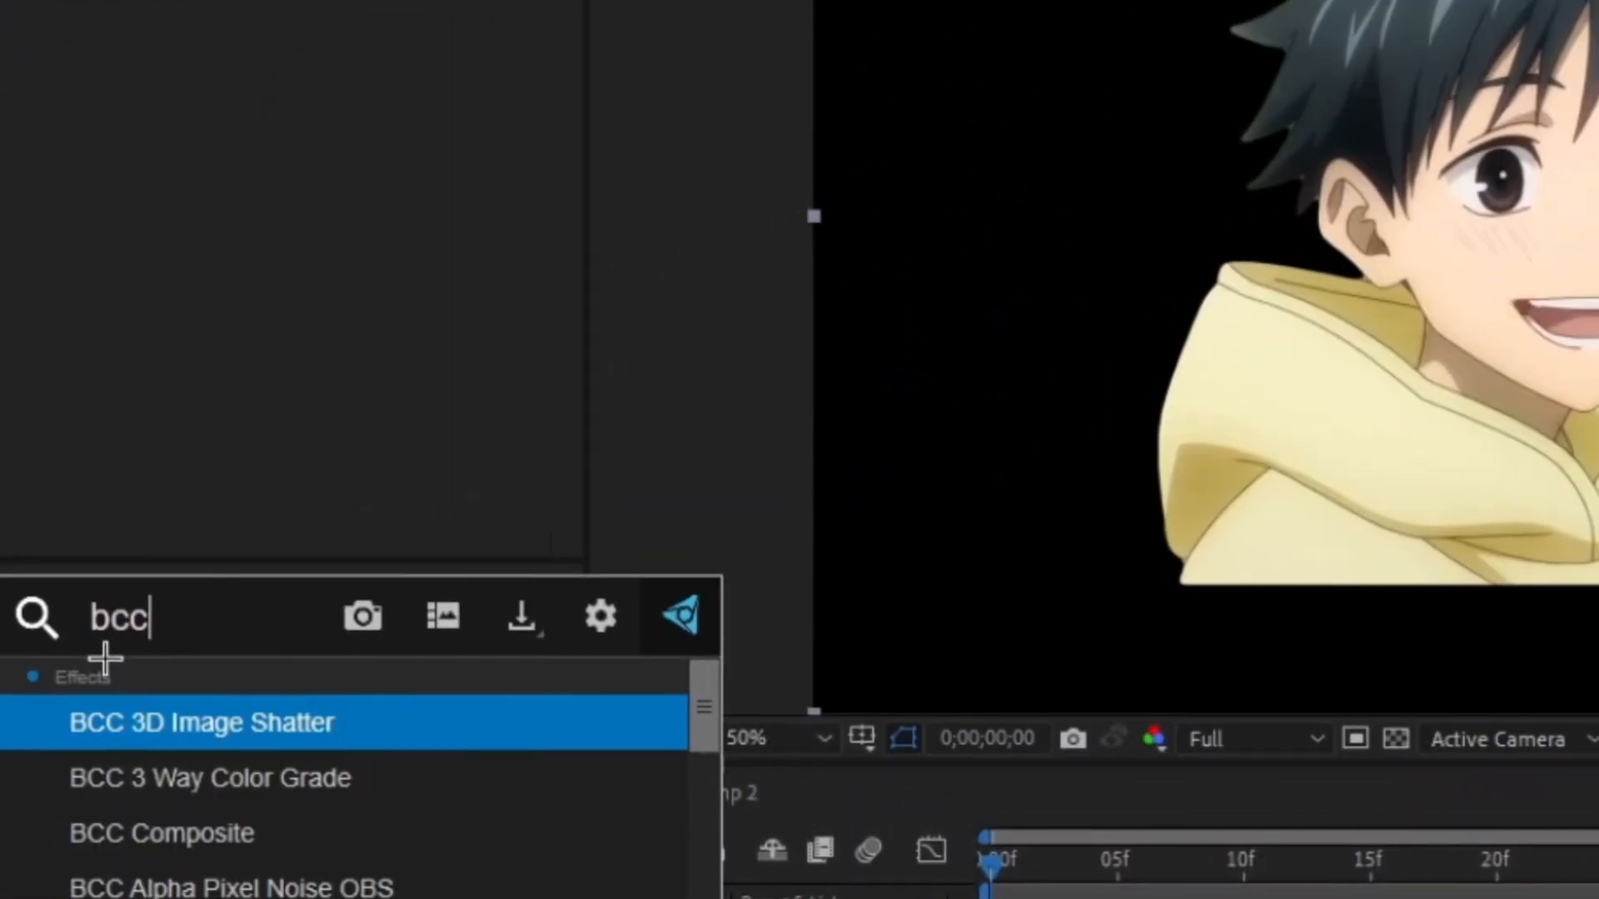
type(" gaus")
left_click(240, 707)
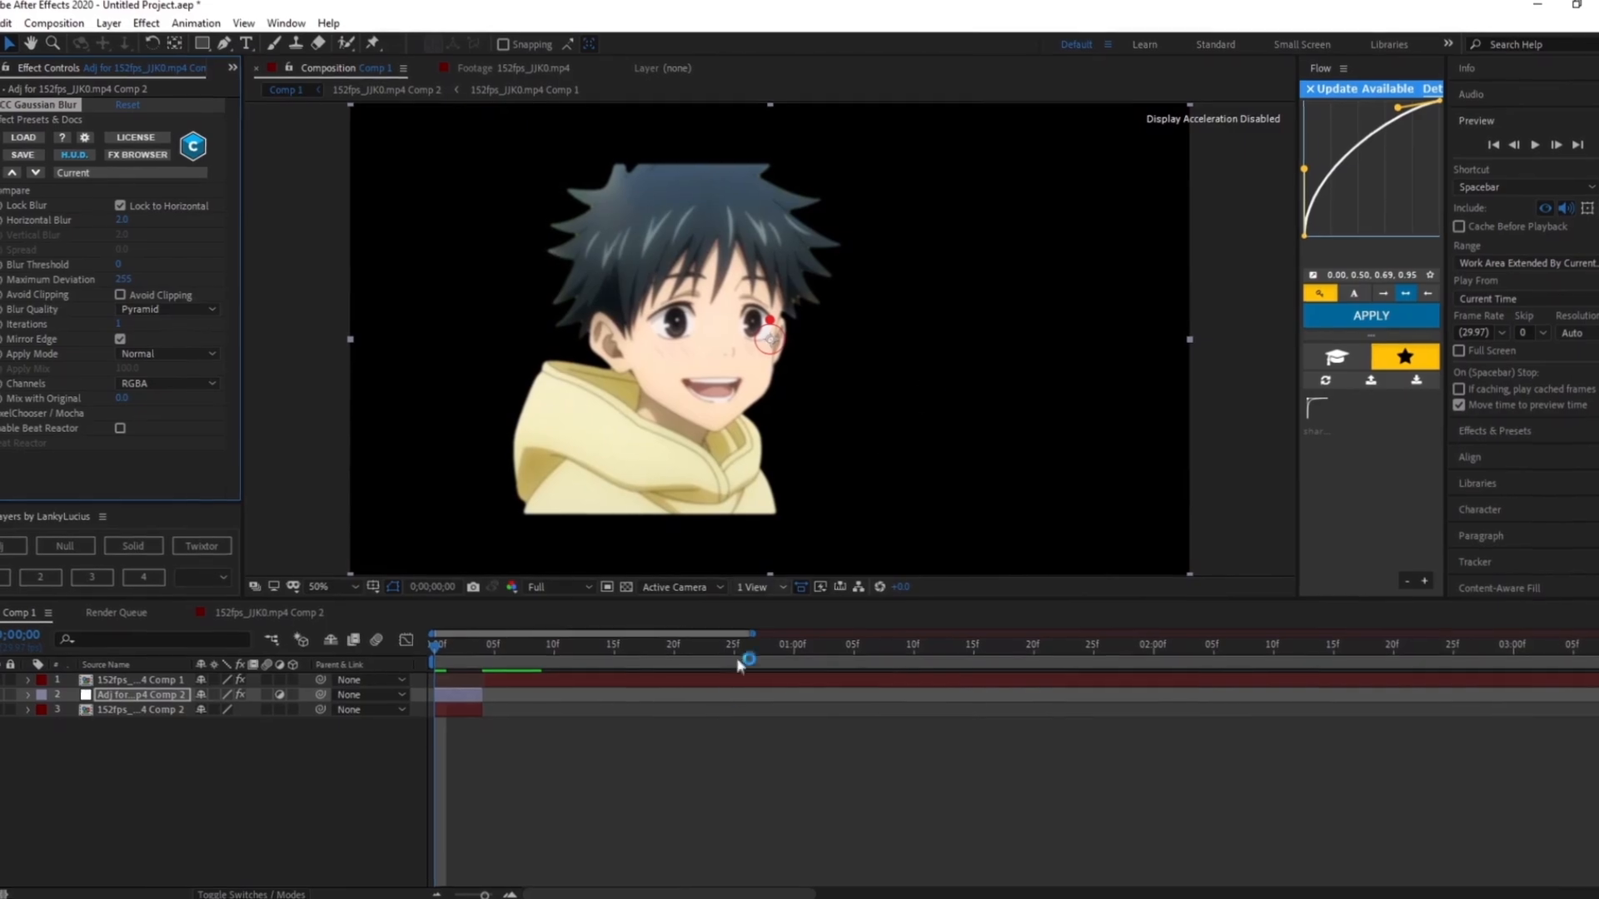
left_click(733, 712)
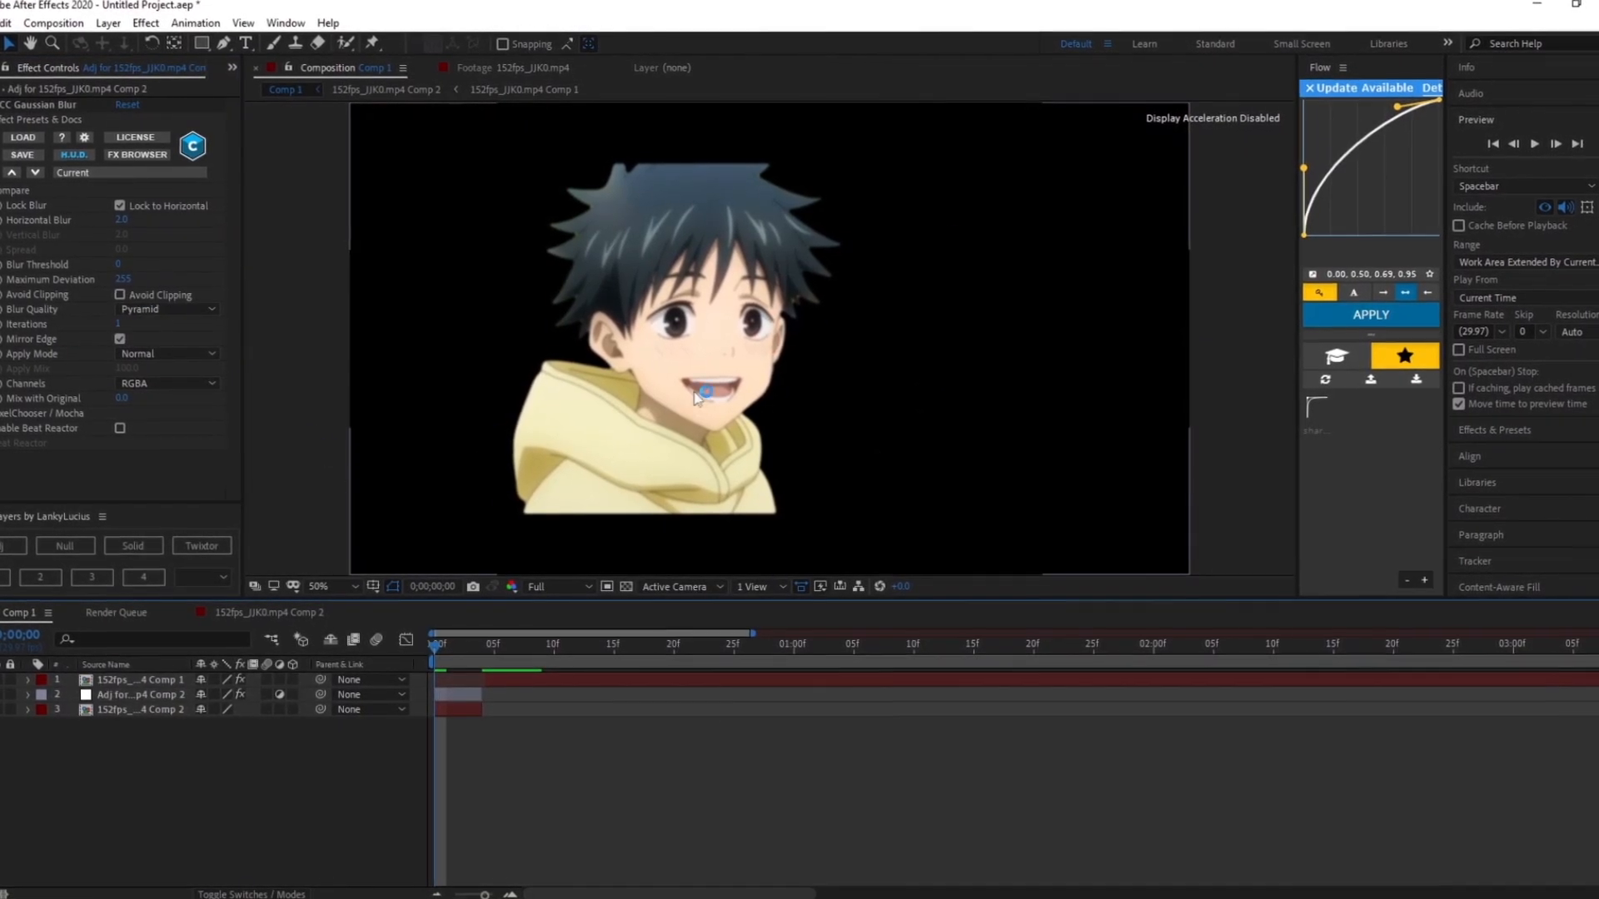
left_click_drag(456, 644, 542, 644)
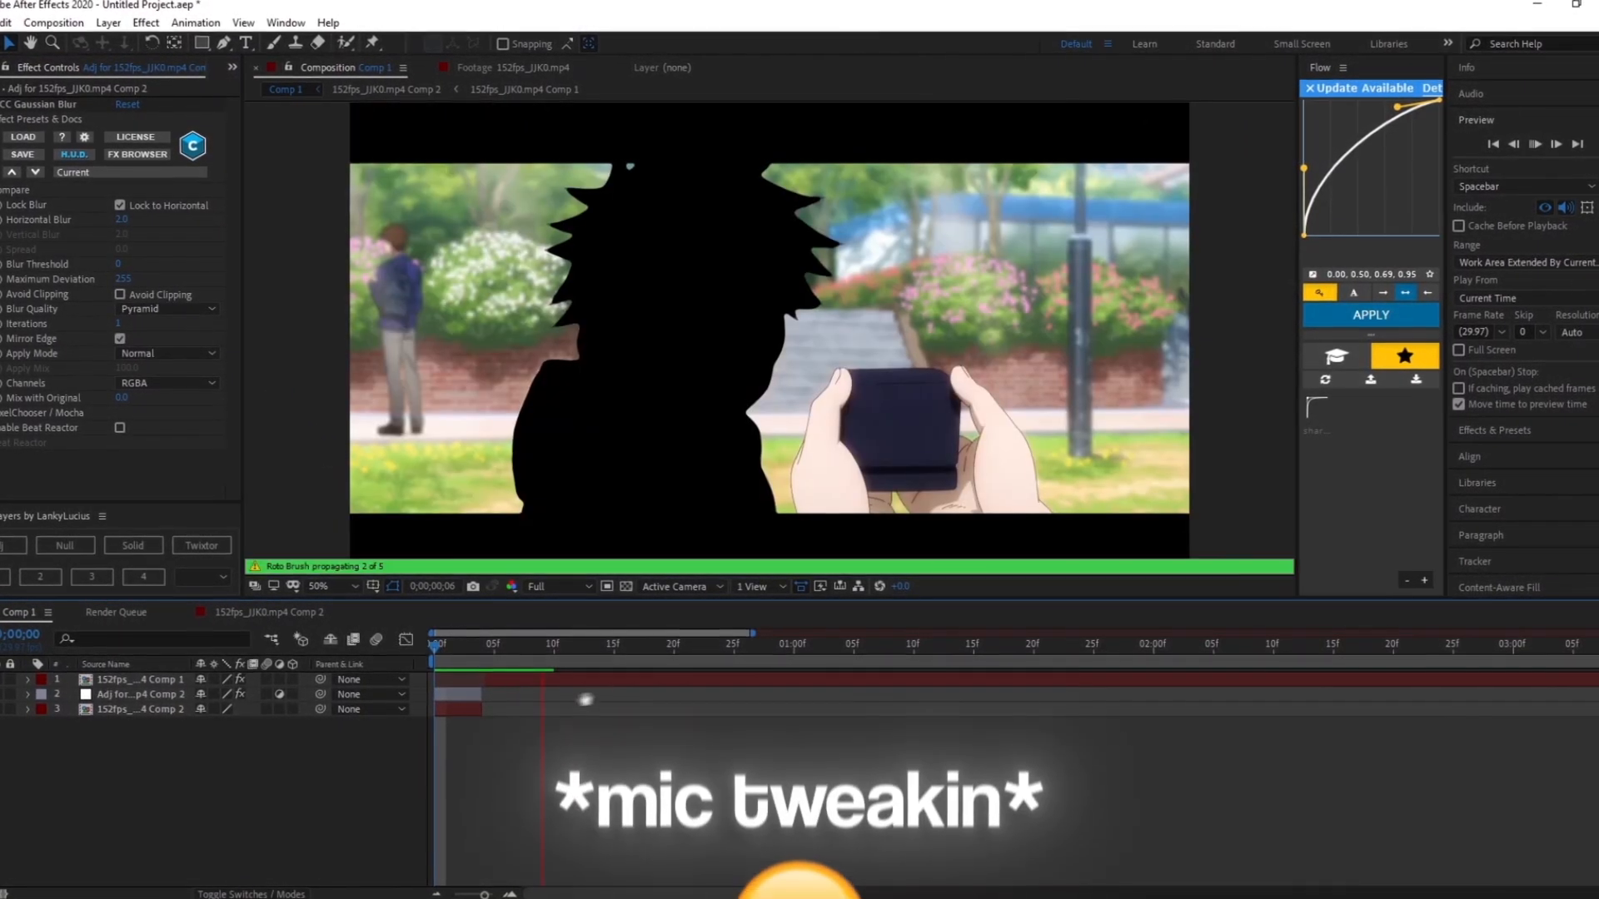
- Add a matching blurred adjustment layer above the inverted background layer
left_click(60, 103)
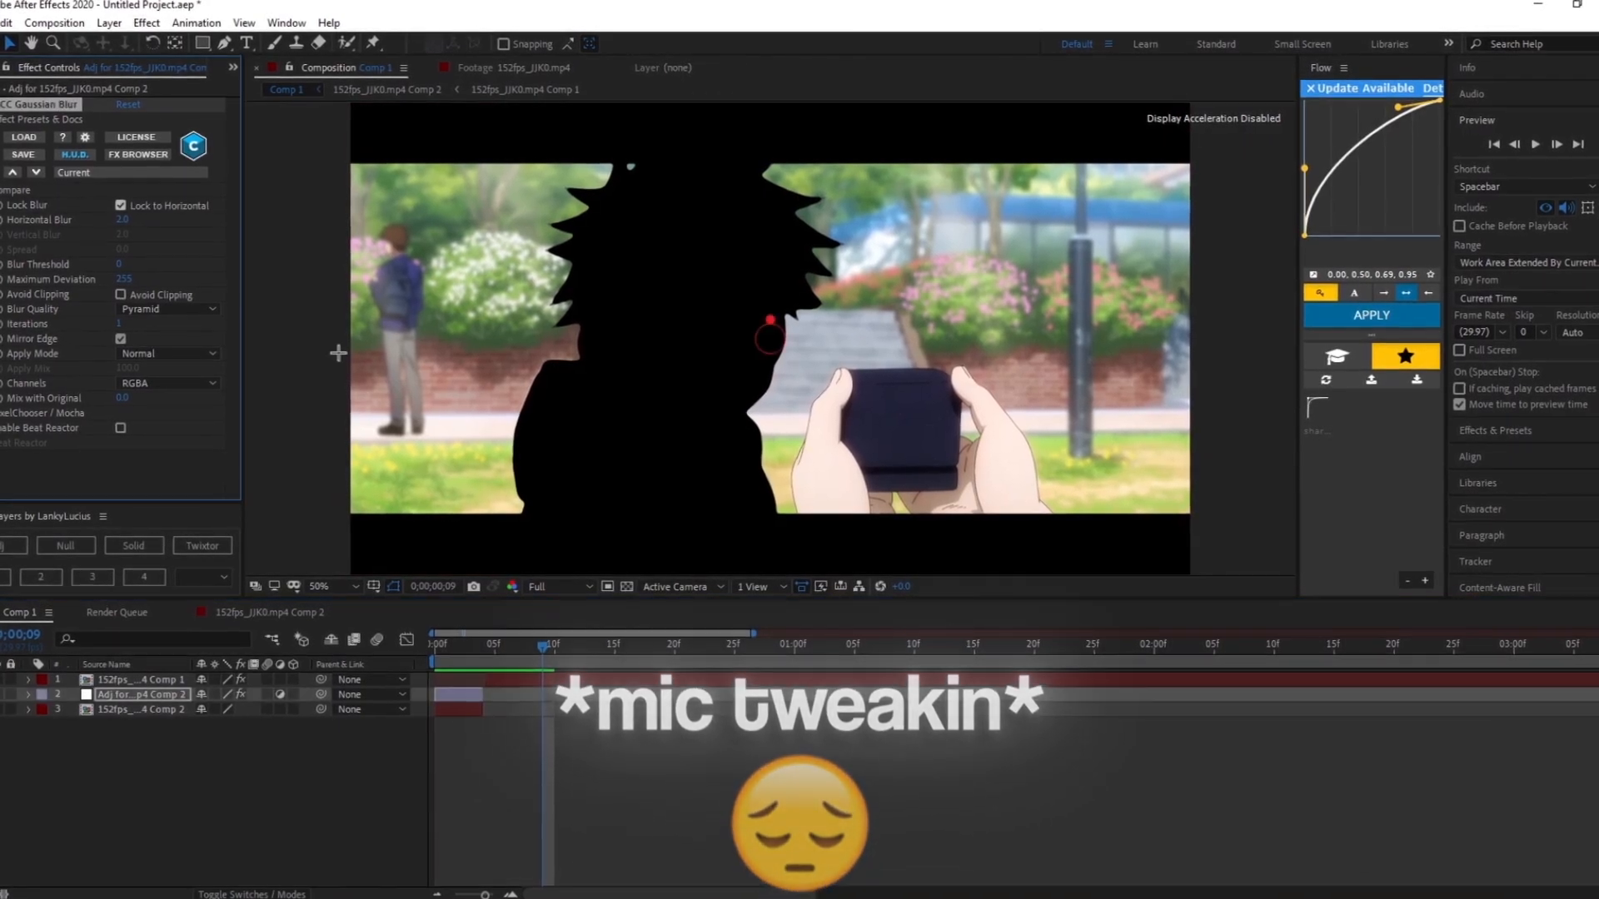
left_click(527, 680)
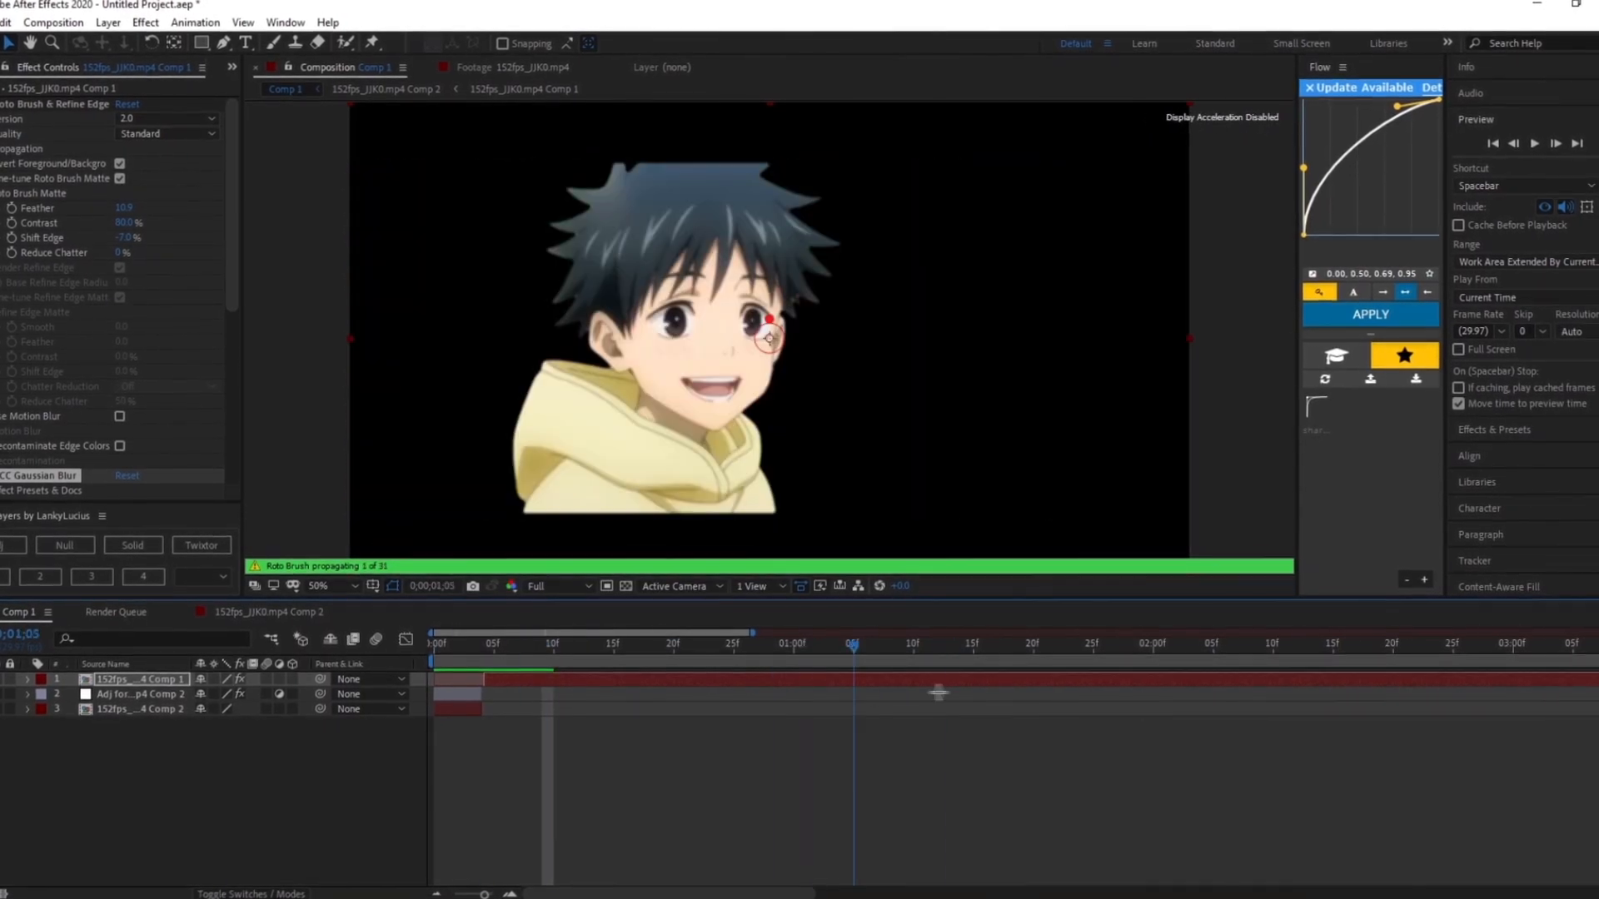
mouse_move(938, 692)
left_mouse_down()
mouse_move(781, 714)
mouse_move(408, 721)
left_mouse_up()
key("space")
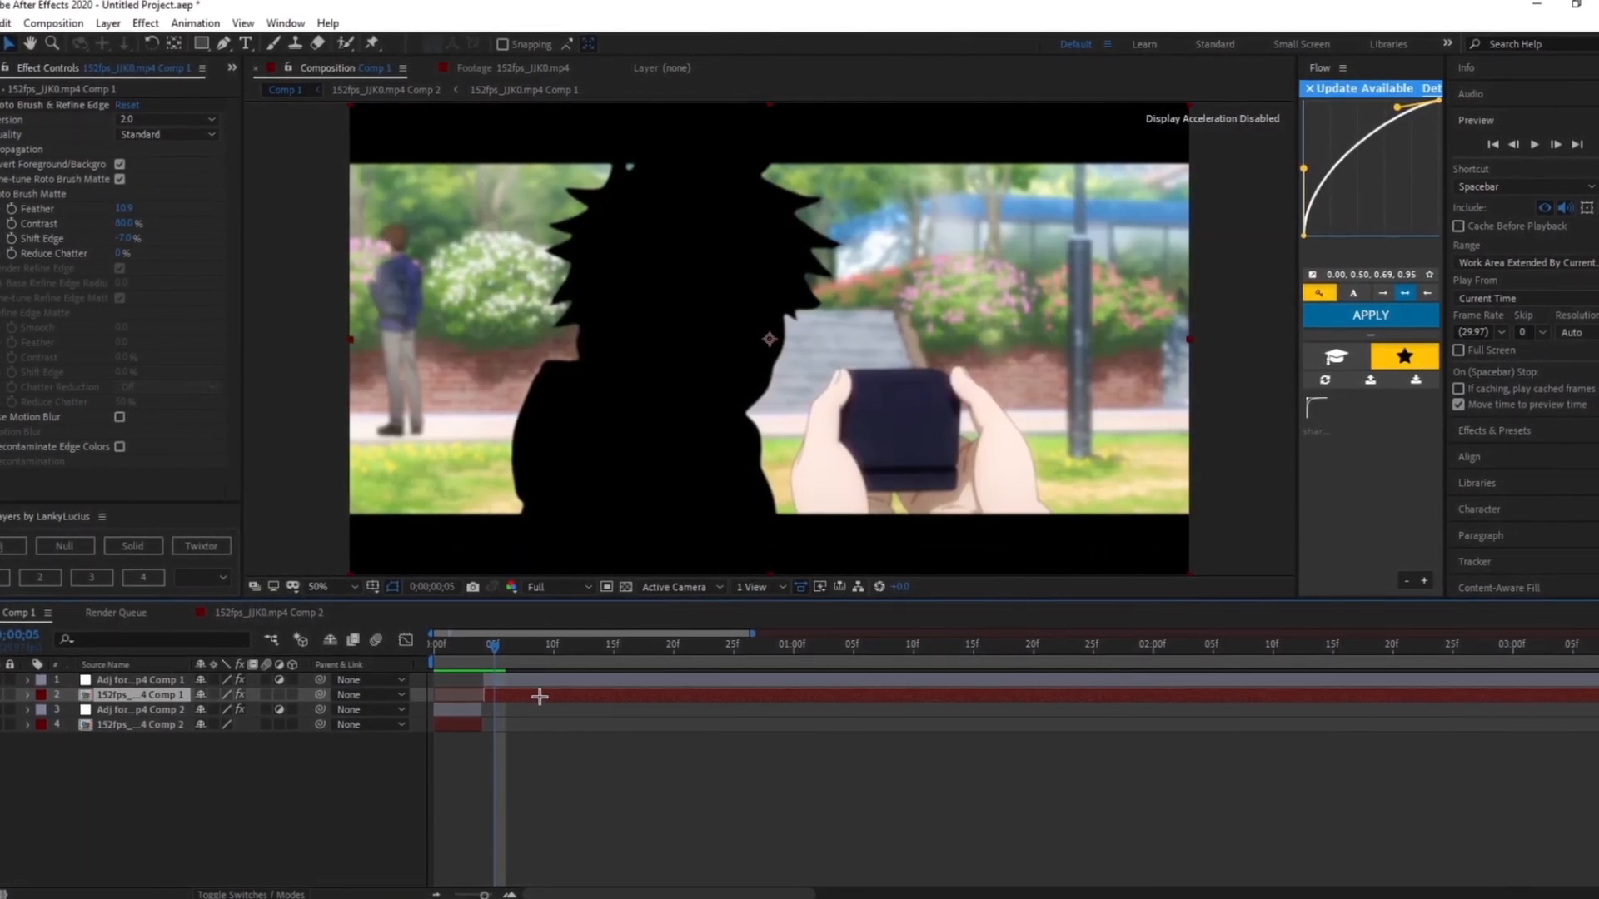
- Pre-compose the background layer and apply Freeze Frame to the resulting precomposition
key("ctrl+shift+c")
left_click(841, 567)
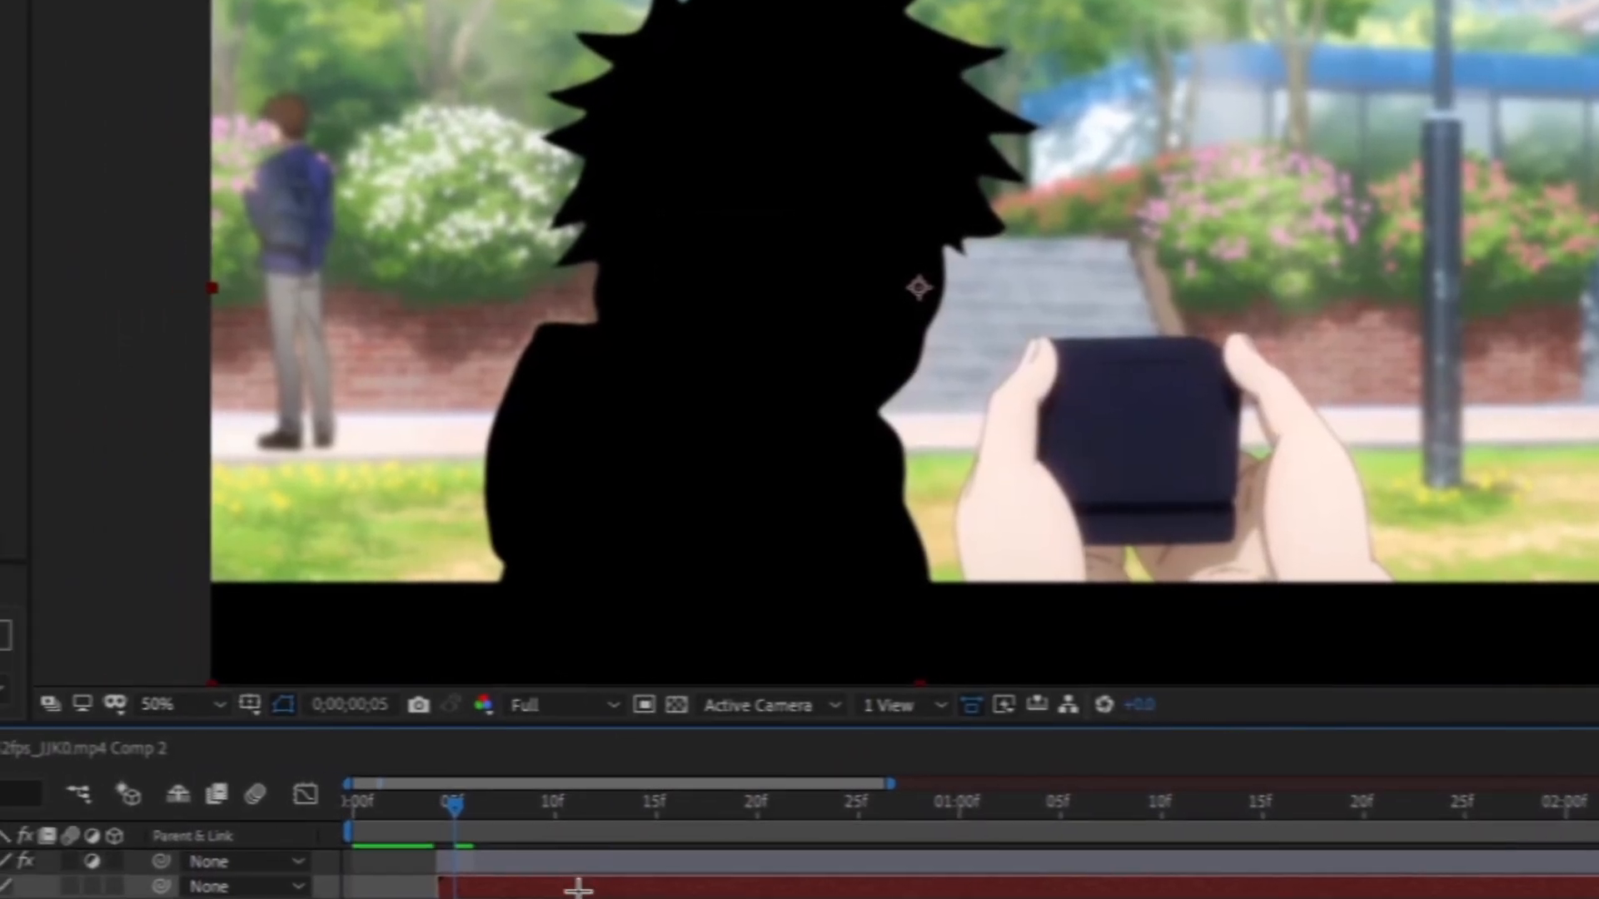
right_click(492, 862)
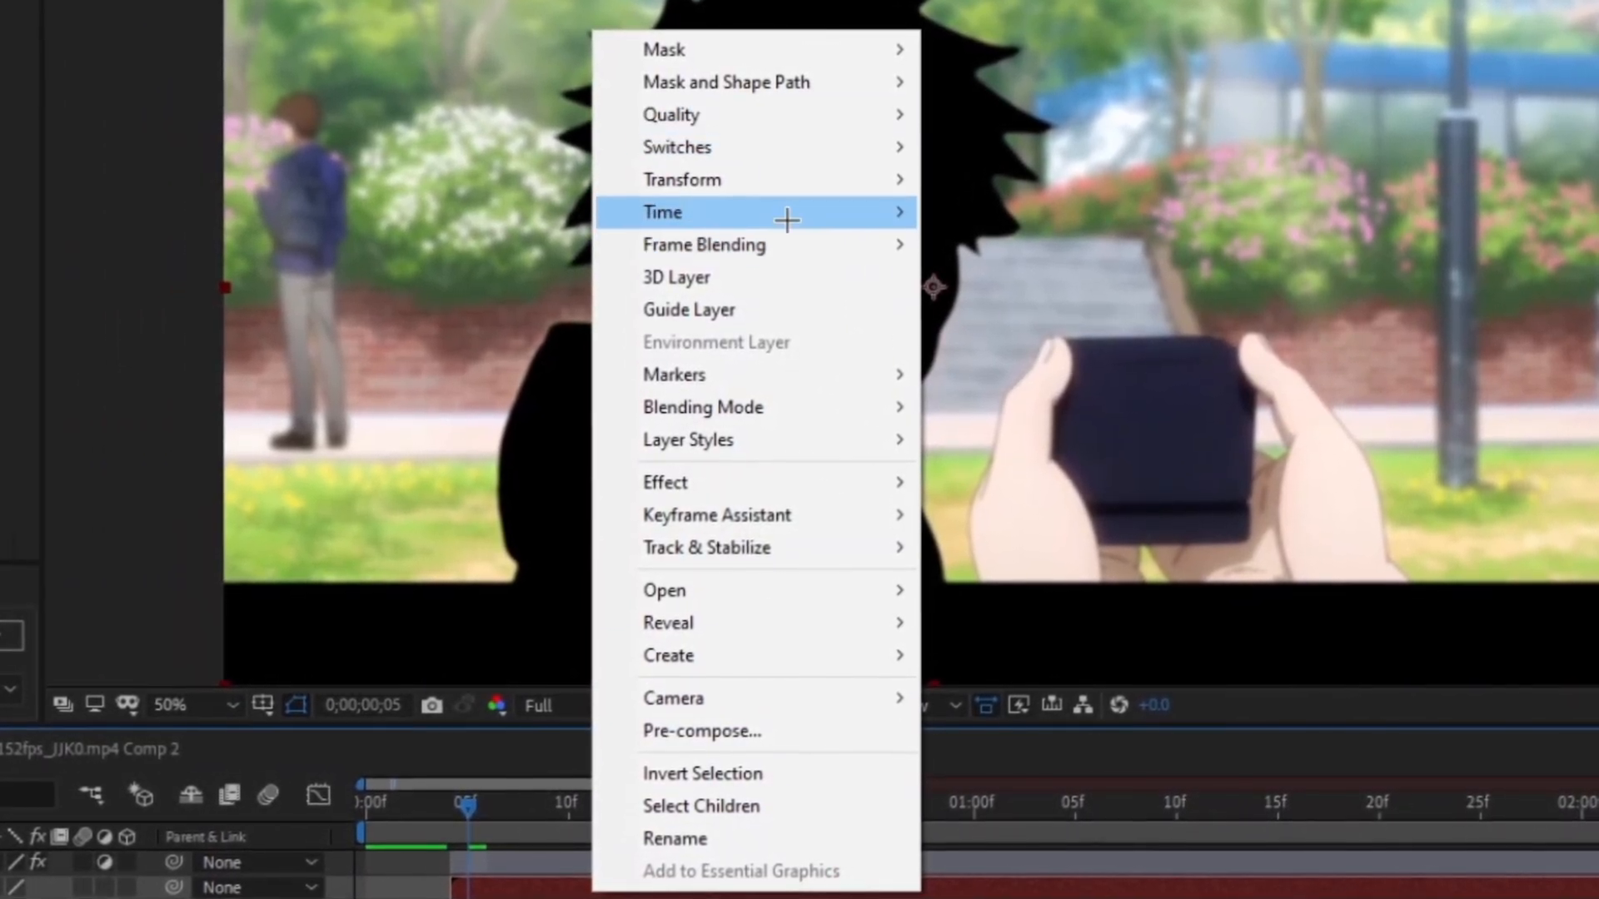
mouse_move(782, 213)
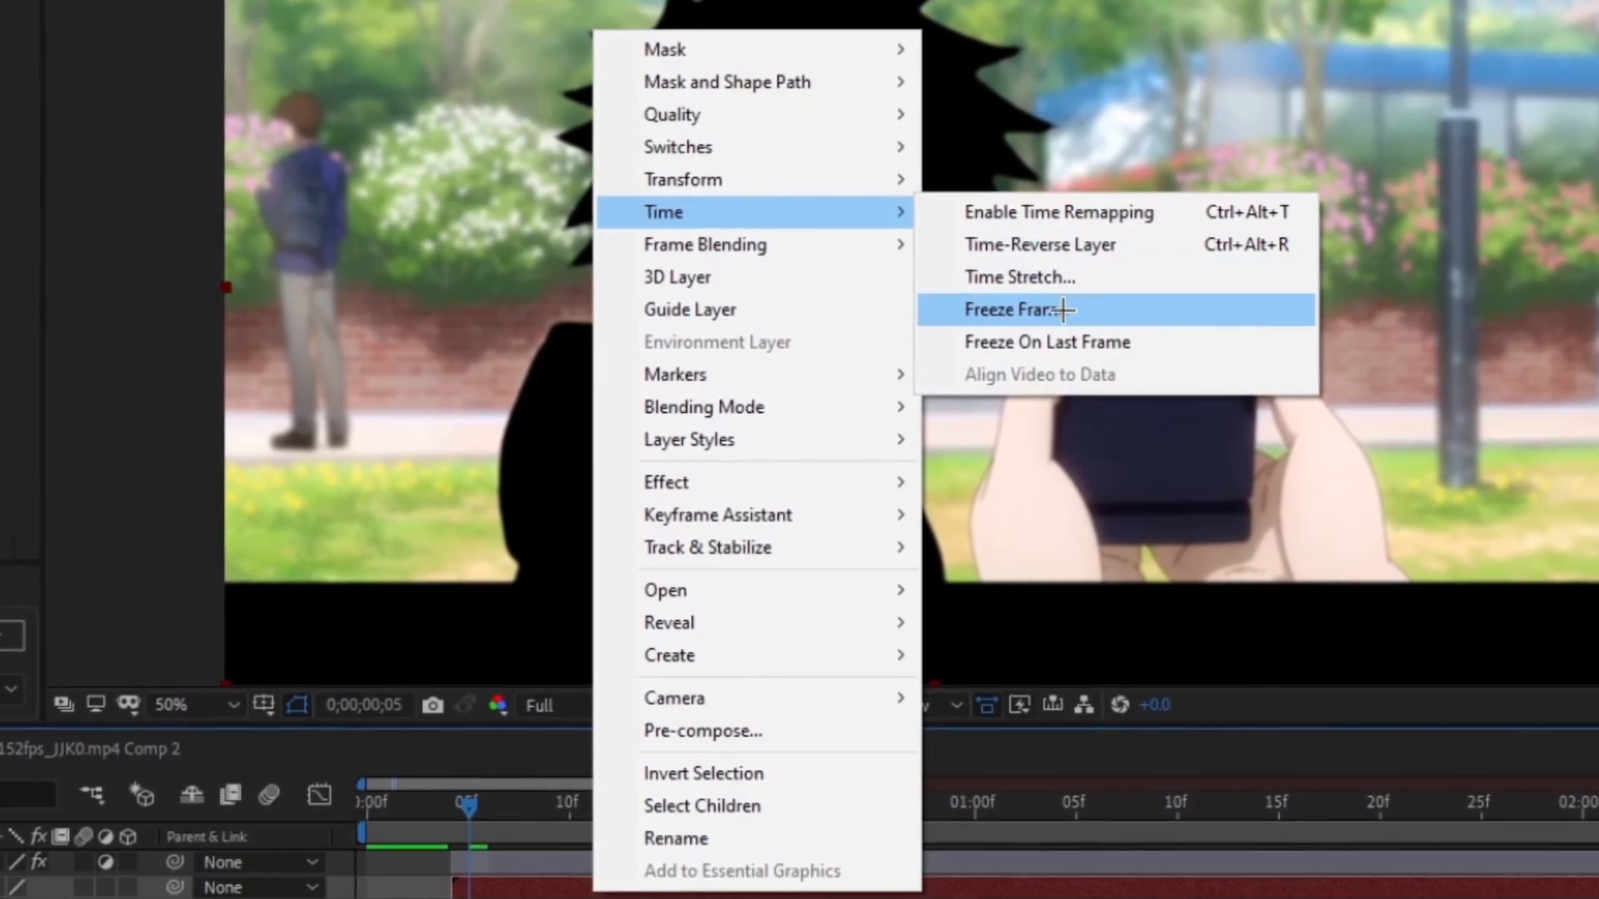
left_click(1098, 308)
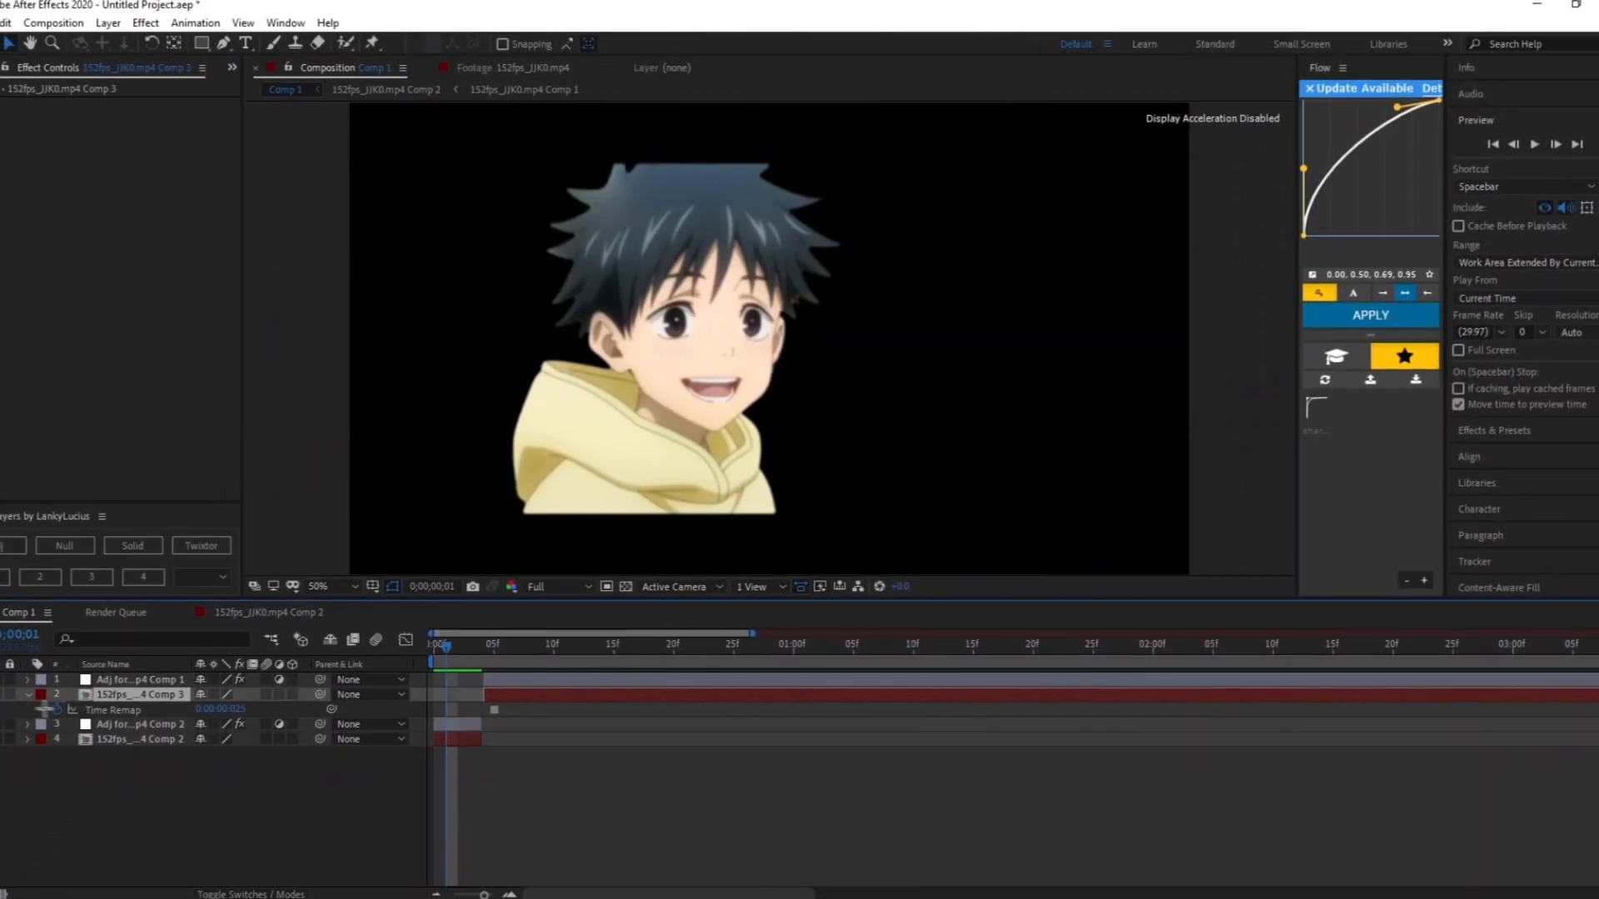